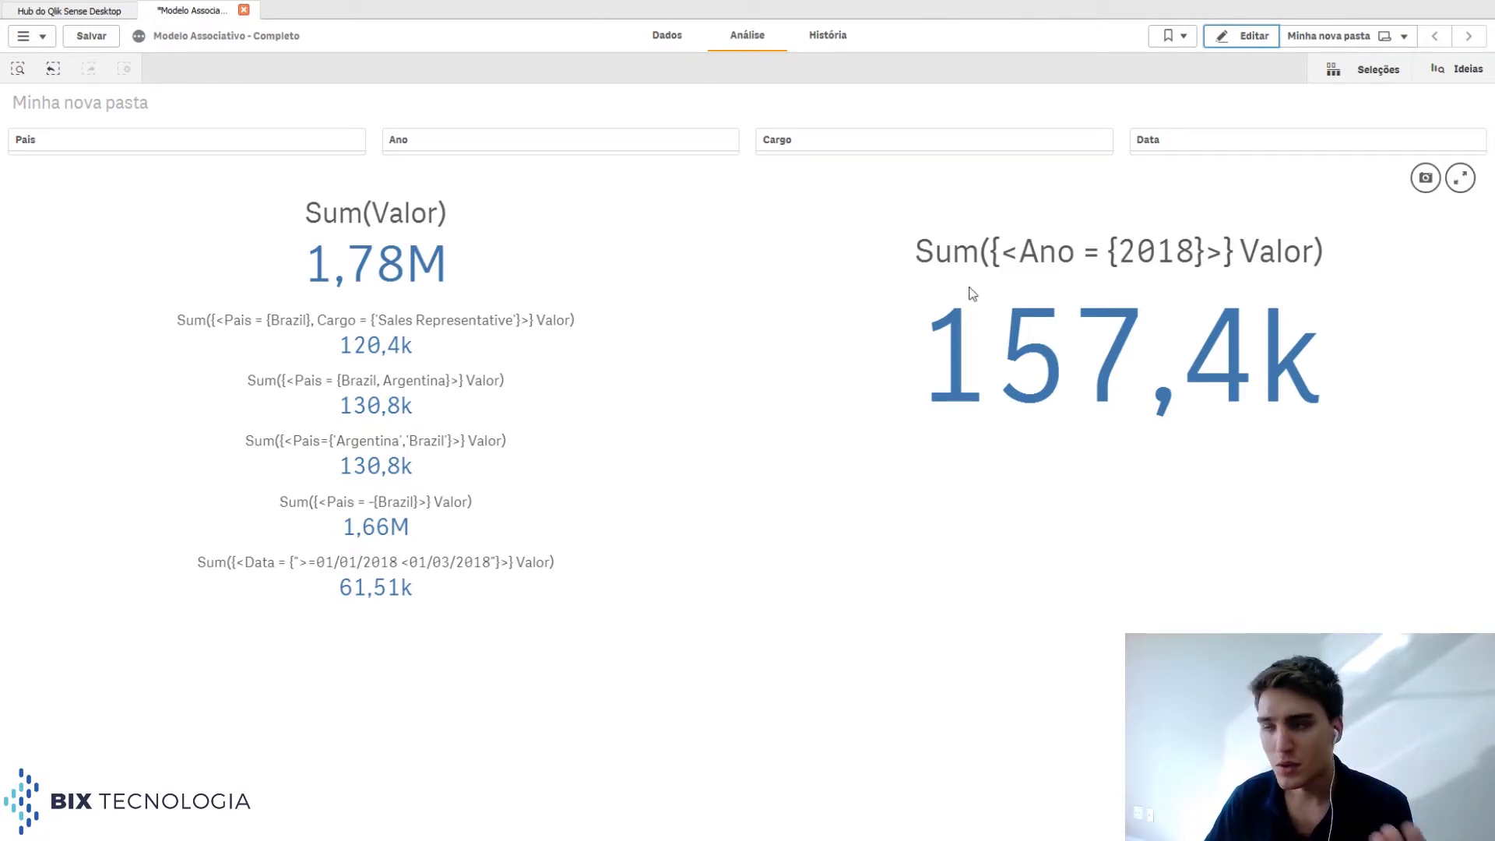
Step: Check the years available in the Ano filter
{"action": "left_click", "coordinate": [550, 152]}
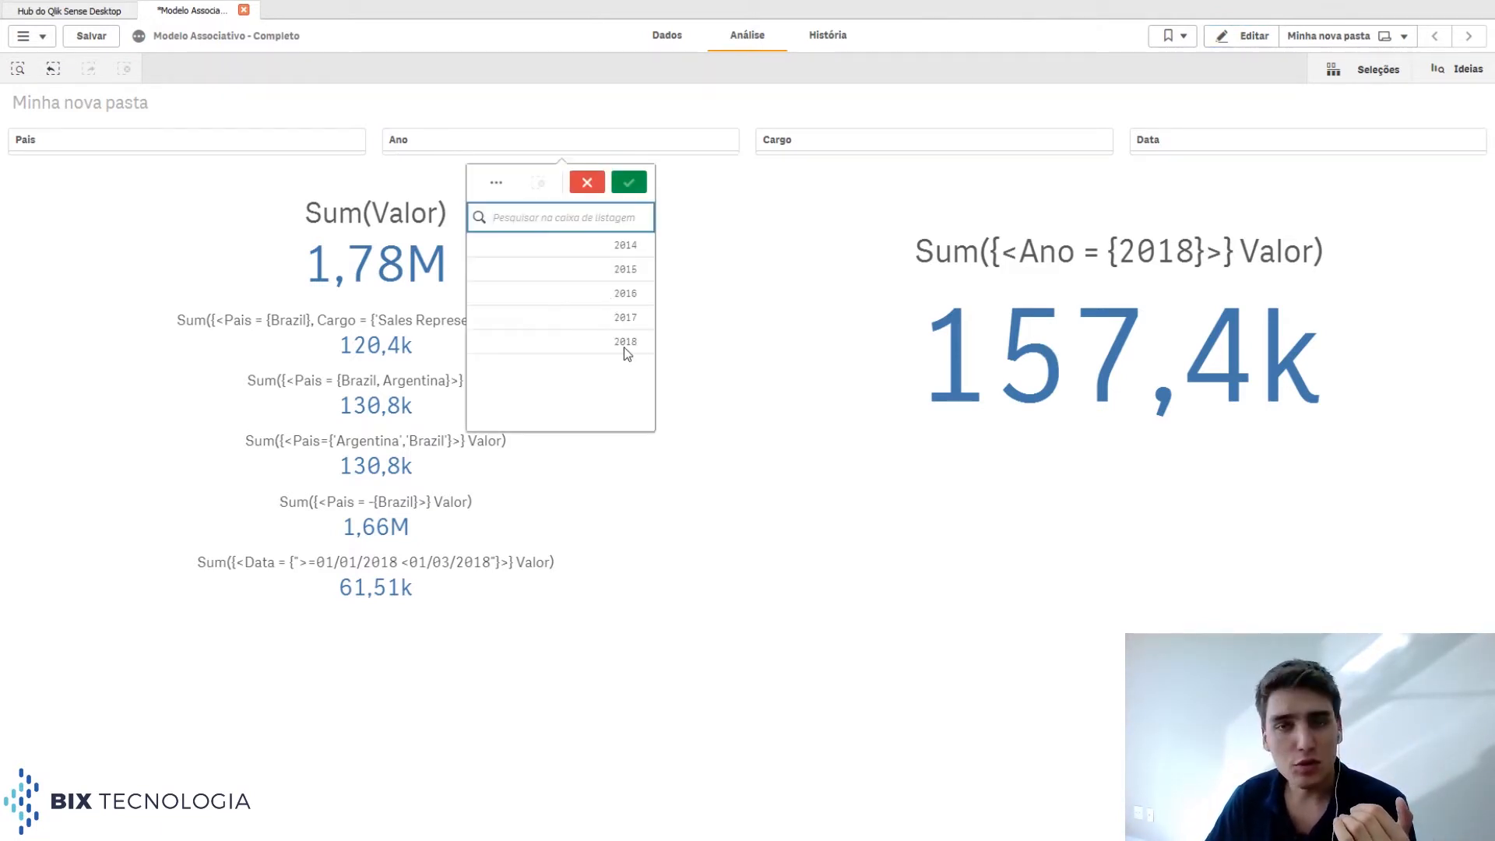
{"action": "left_click", "coordinate": [810, 343]}
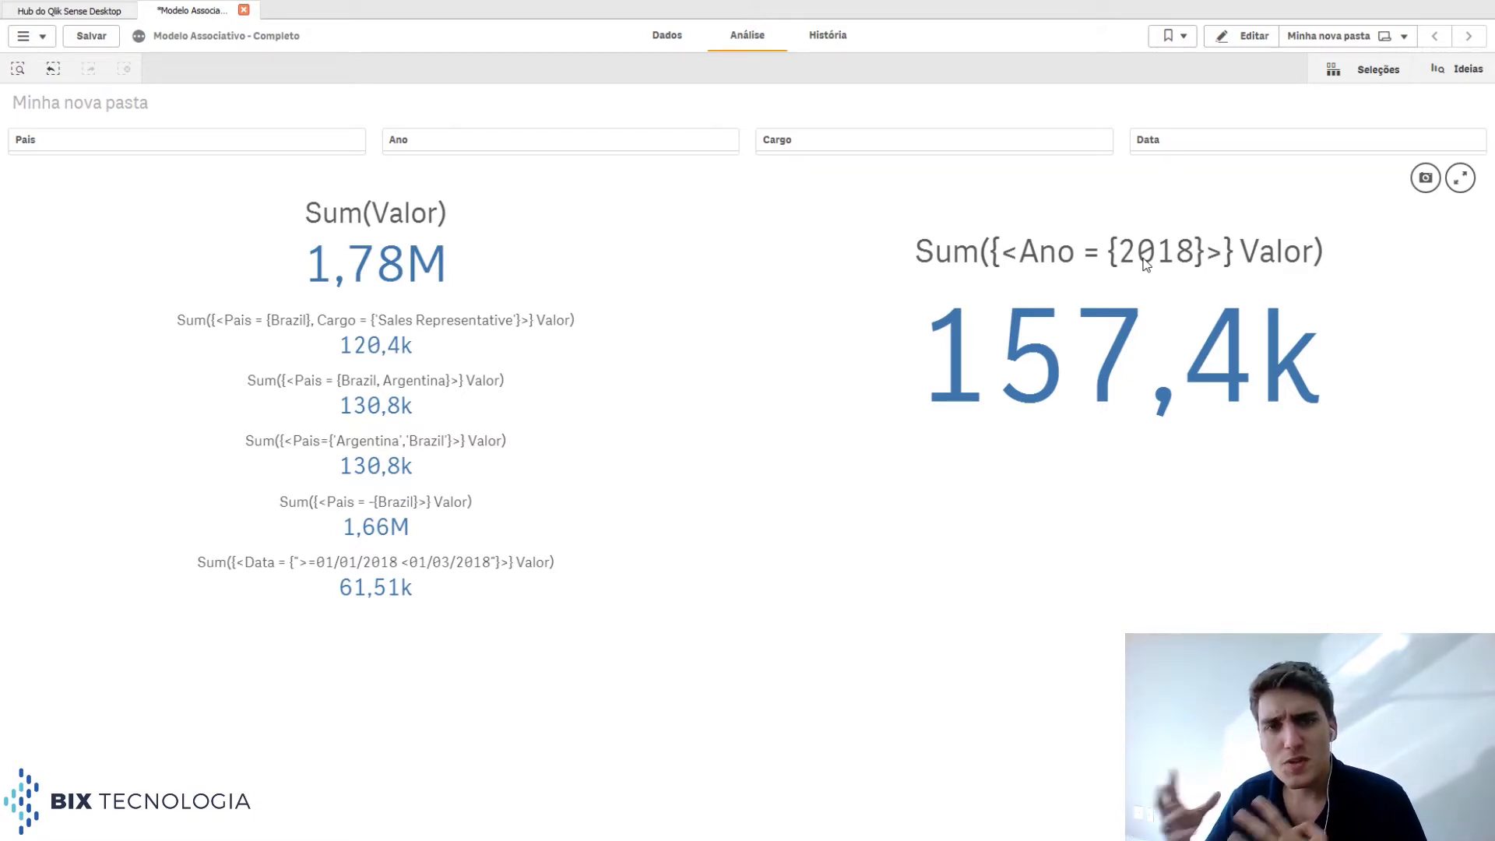
Step: Edit the expression of the Sum({<Ano = {2018}>} Valor) KPI, replacing the year 2018 with Max(Ano)
{"action": "left_click", "coordinate": [1245, 36]}
{"action": "left_click", "coordinate": [1095, 217]}
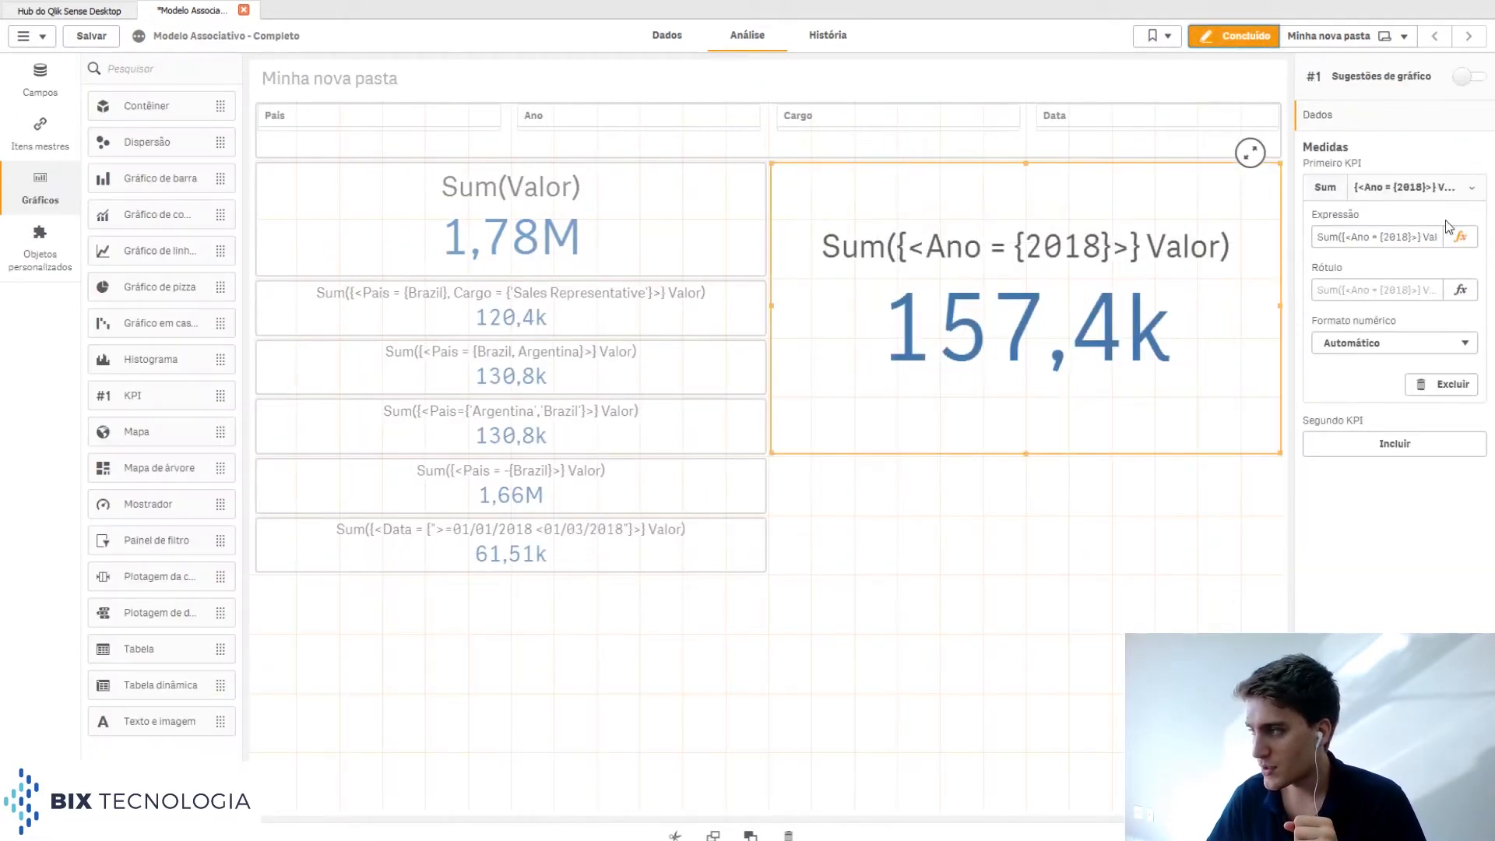
{"action": "left_click", "coordinate": [1463, 238]}
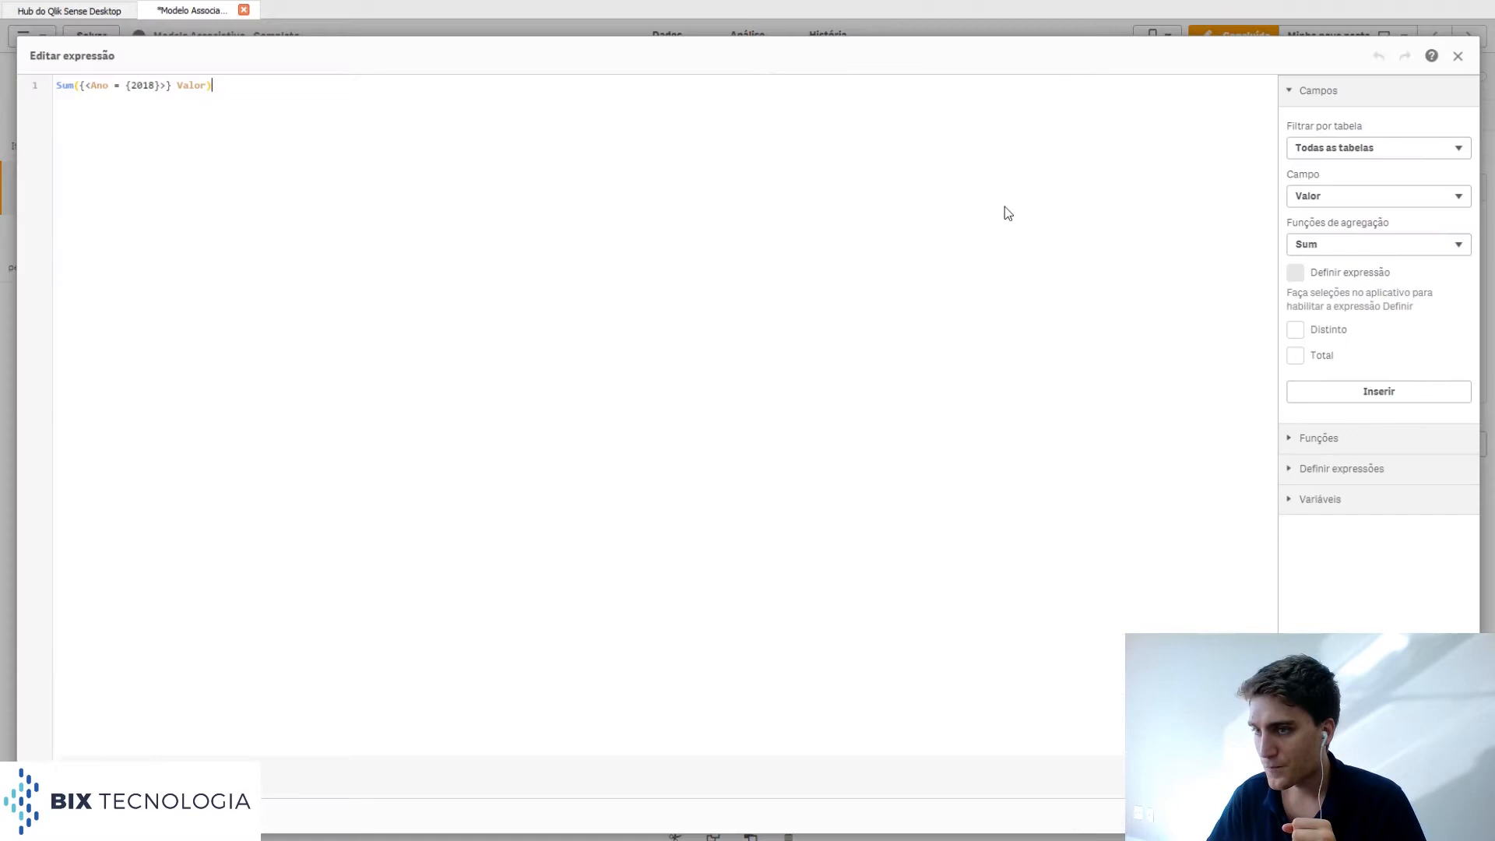
{"action": "left_click", "coordinate": [143, 88]}
{"action": "left_click", "coordinate": [105, 89]}
{"action": "left_click", "coordinate": [145, 90]}
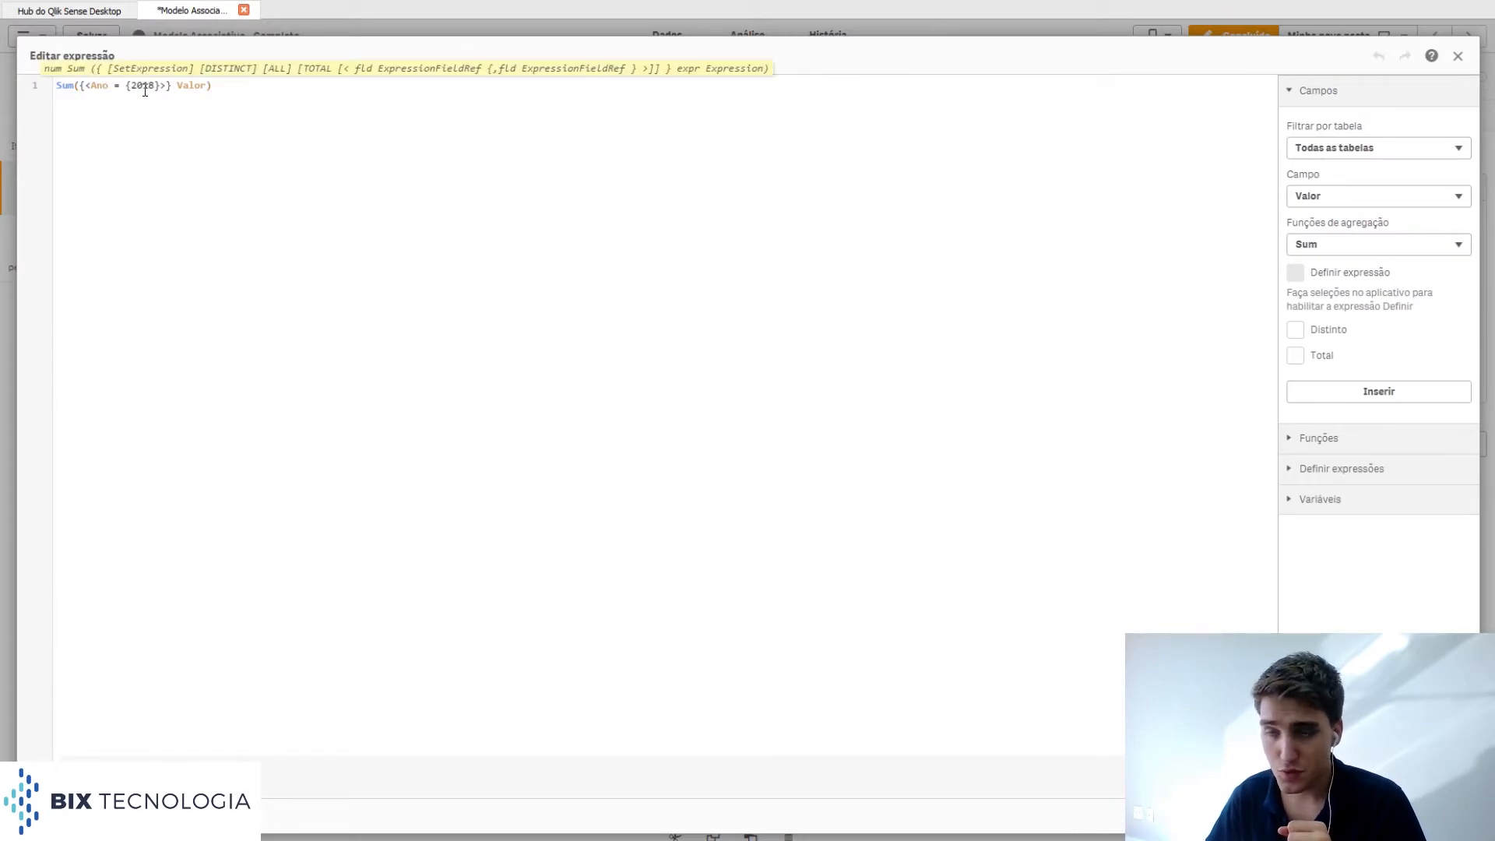
{"action": "double_click", "coordinate": [147, 95]}
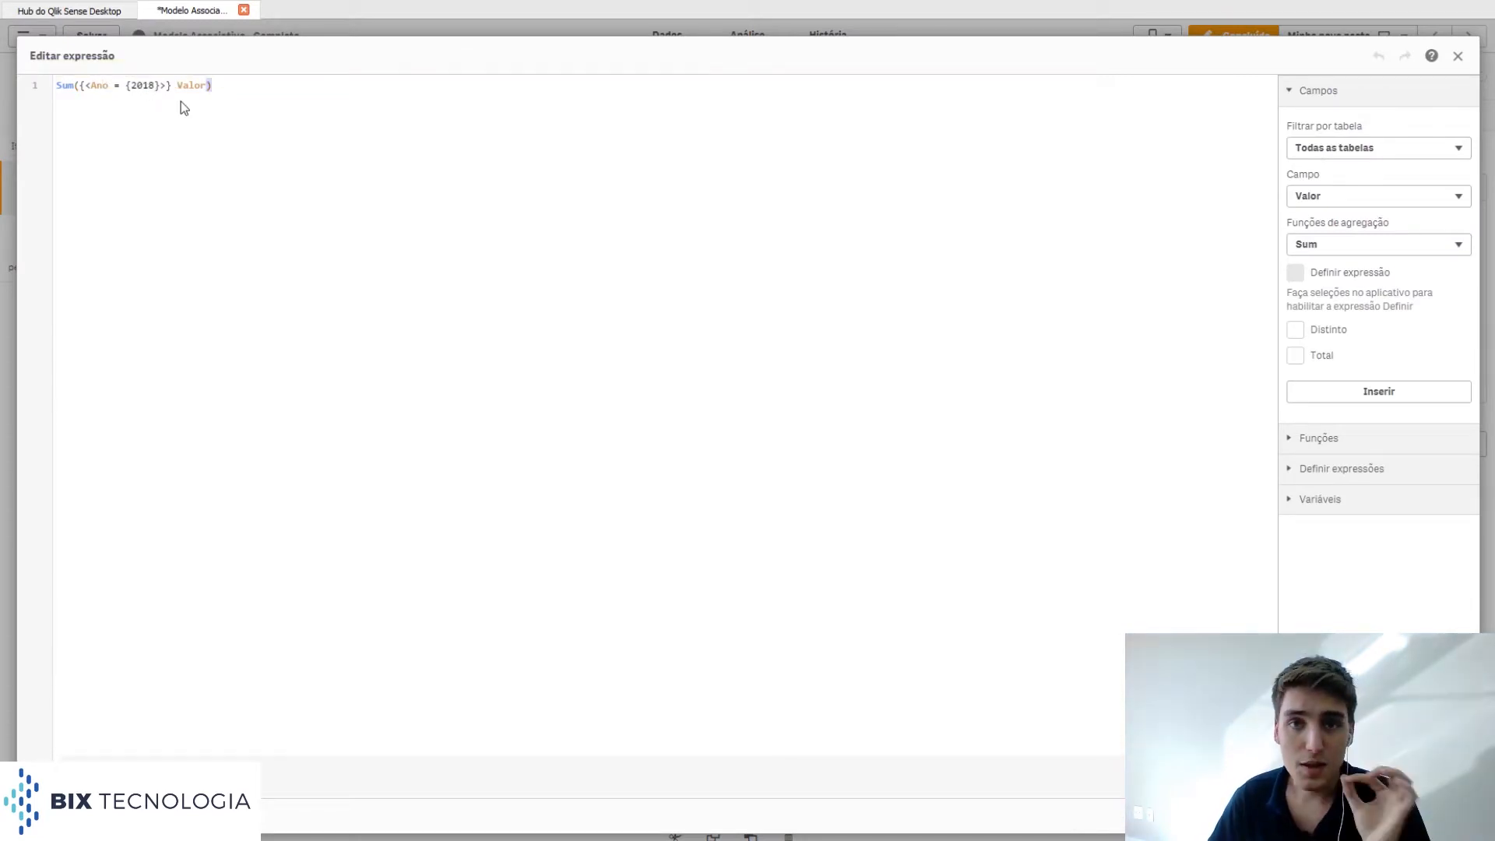
{"action": "double_click", "coordinate": [152, 88]}
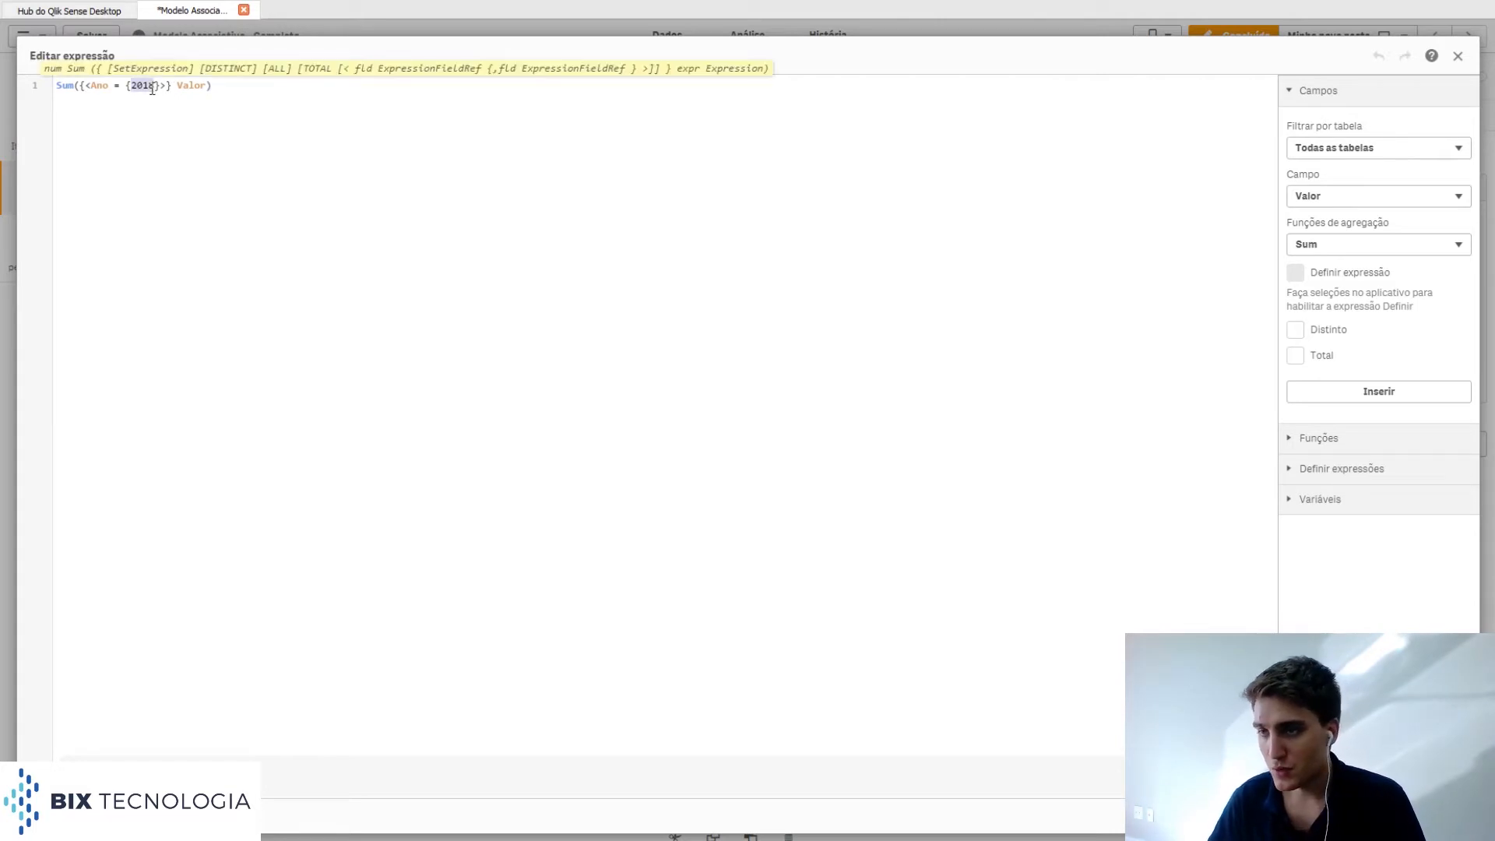
{"action": "key", "text": "BackSpace"}
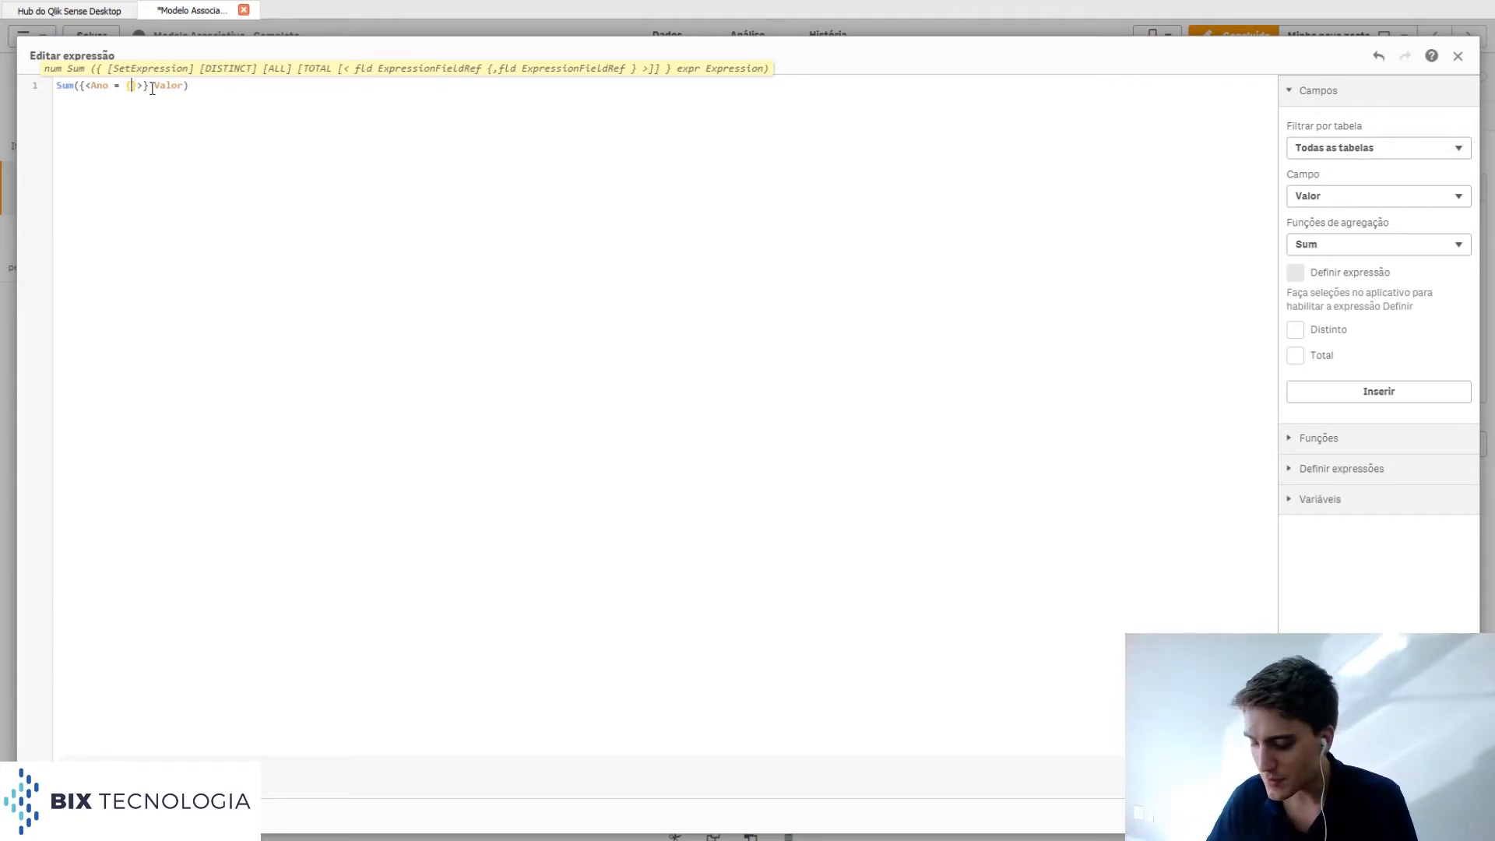
{"action": "type", "text": "Max(A"}
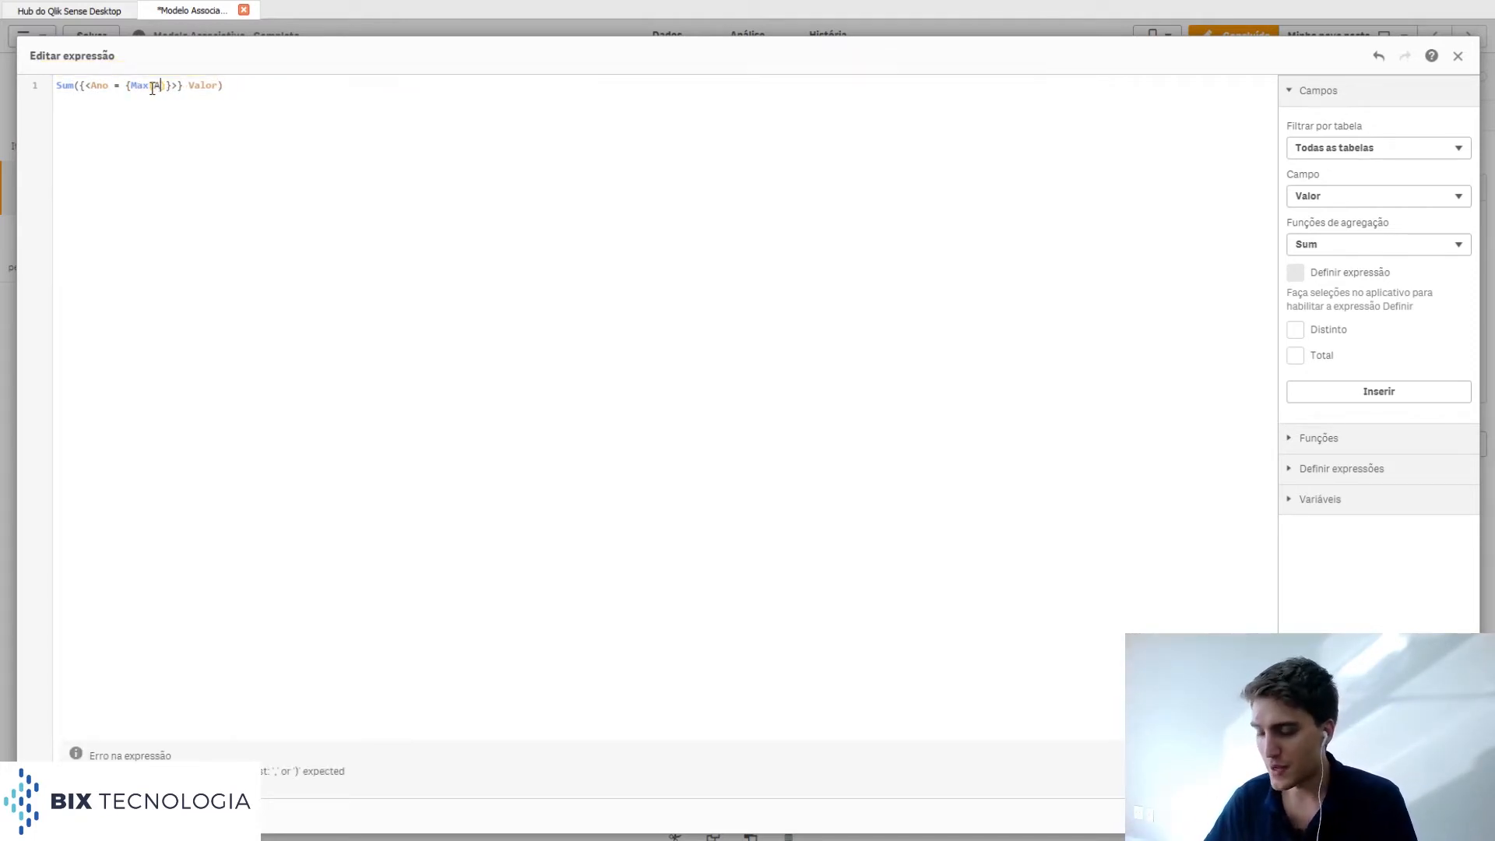
{"action": "type", "text": "no"}
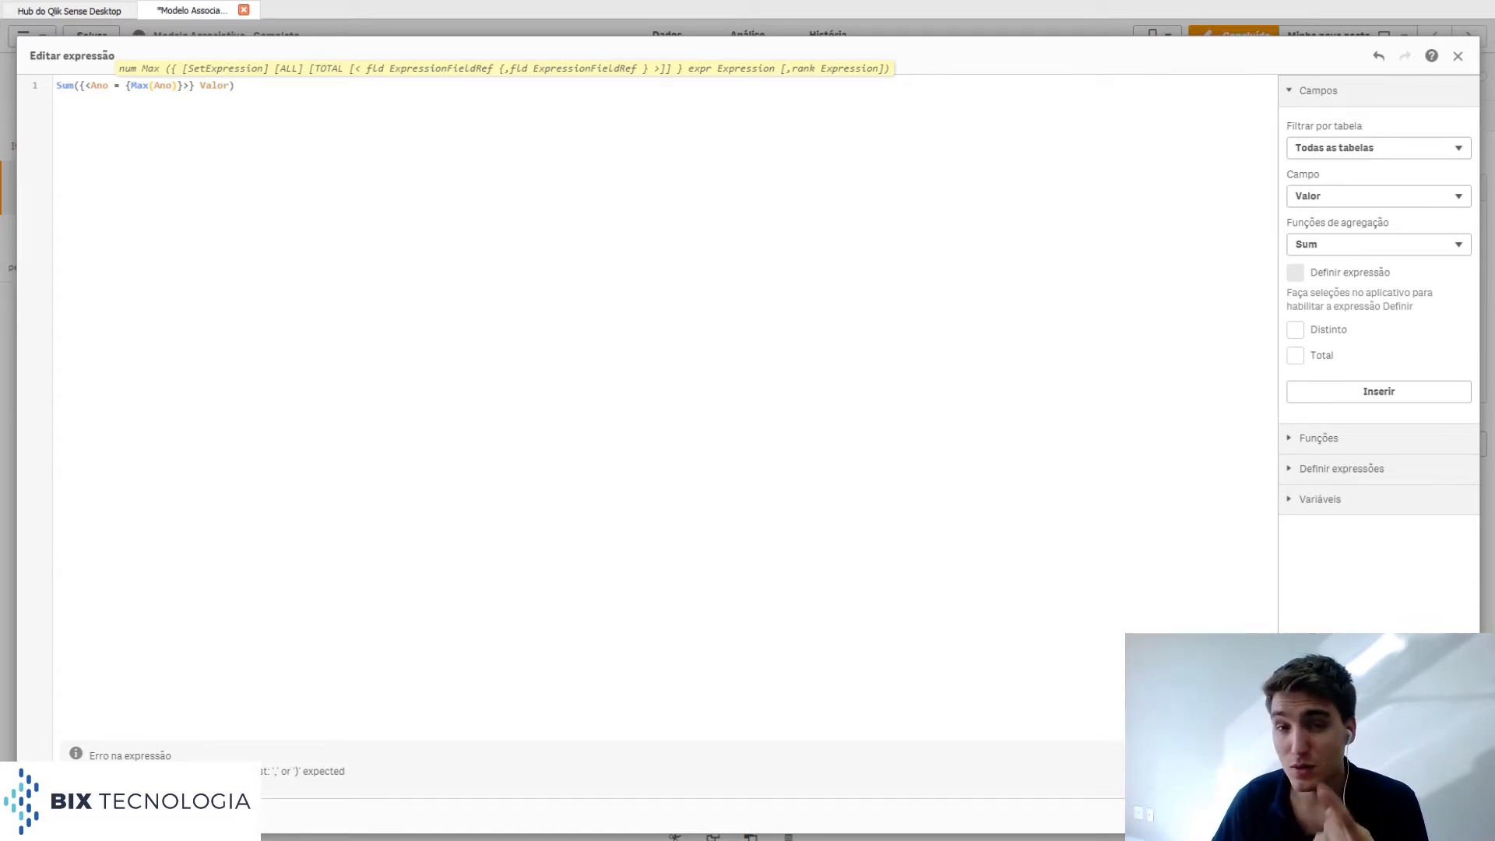
{"action": "left_click_drag", "start_coordinate": [129, 84], "coordinate": [186, 83]}
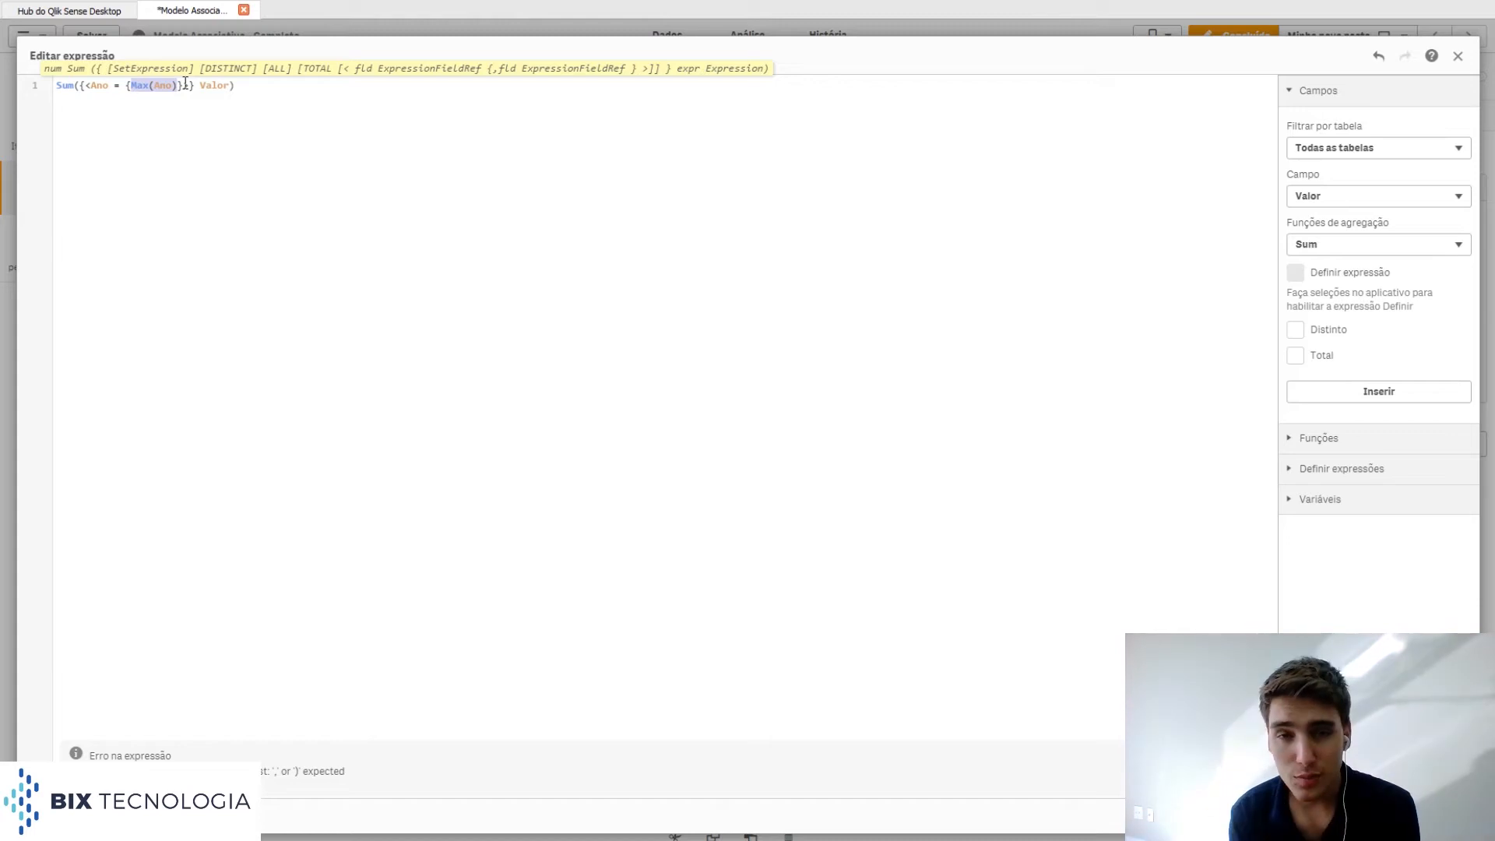
{"action": "key", "text": "Left"}
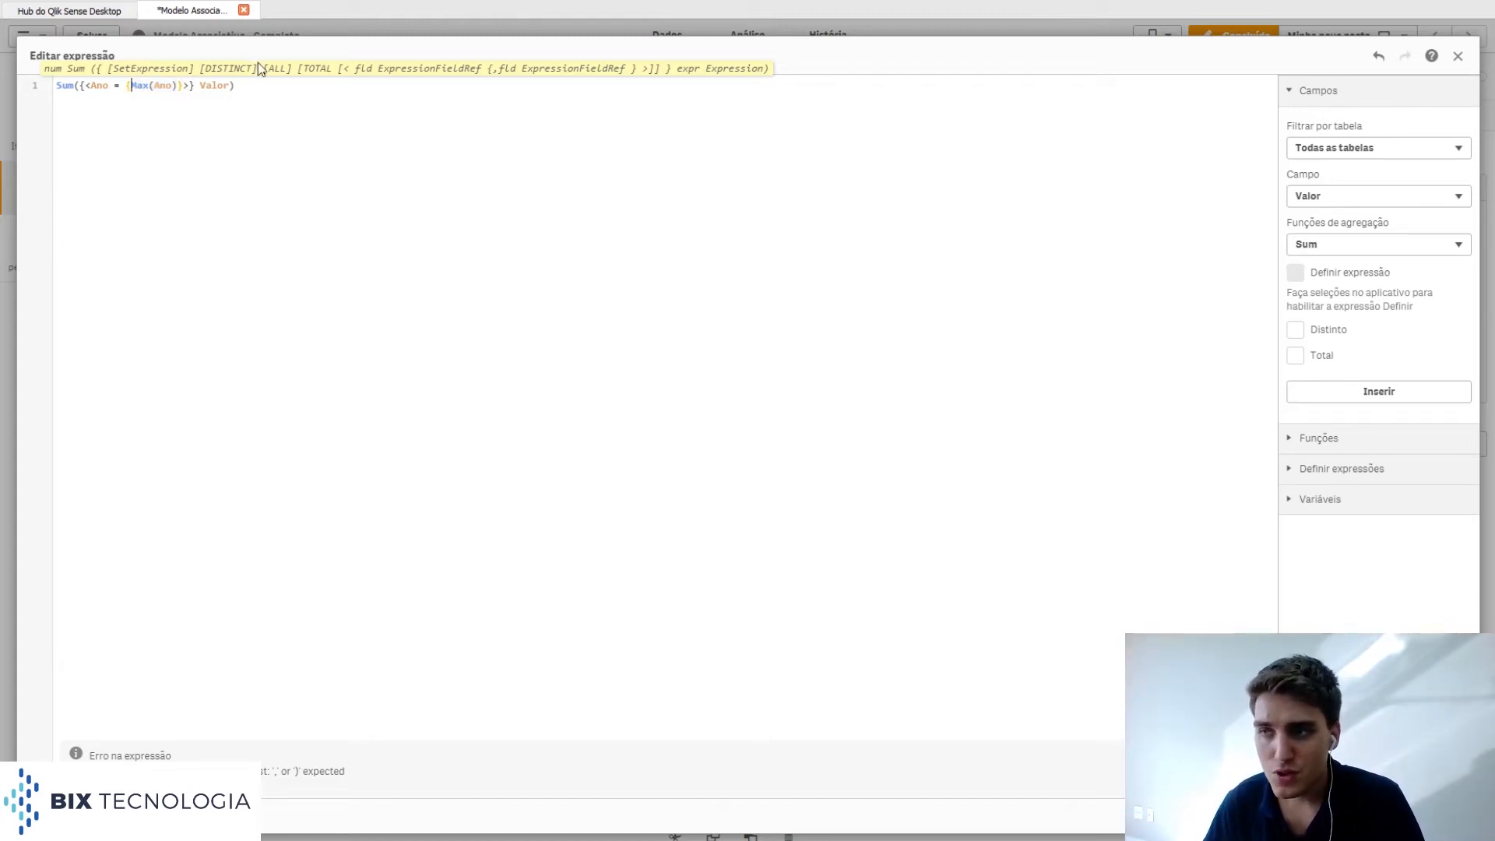
{"action": "left_click", "coordinate": [260, 84]}
{"action": "key", "text": "Return"}
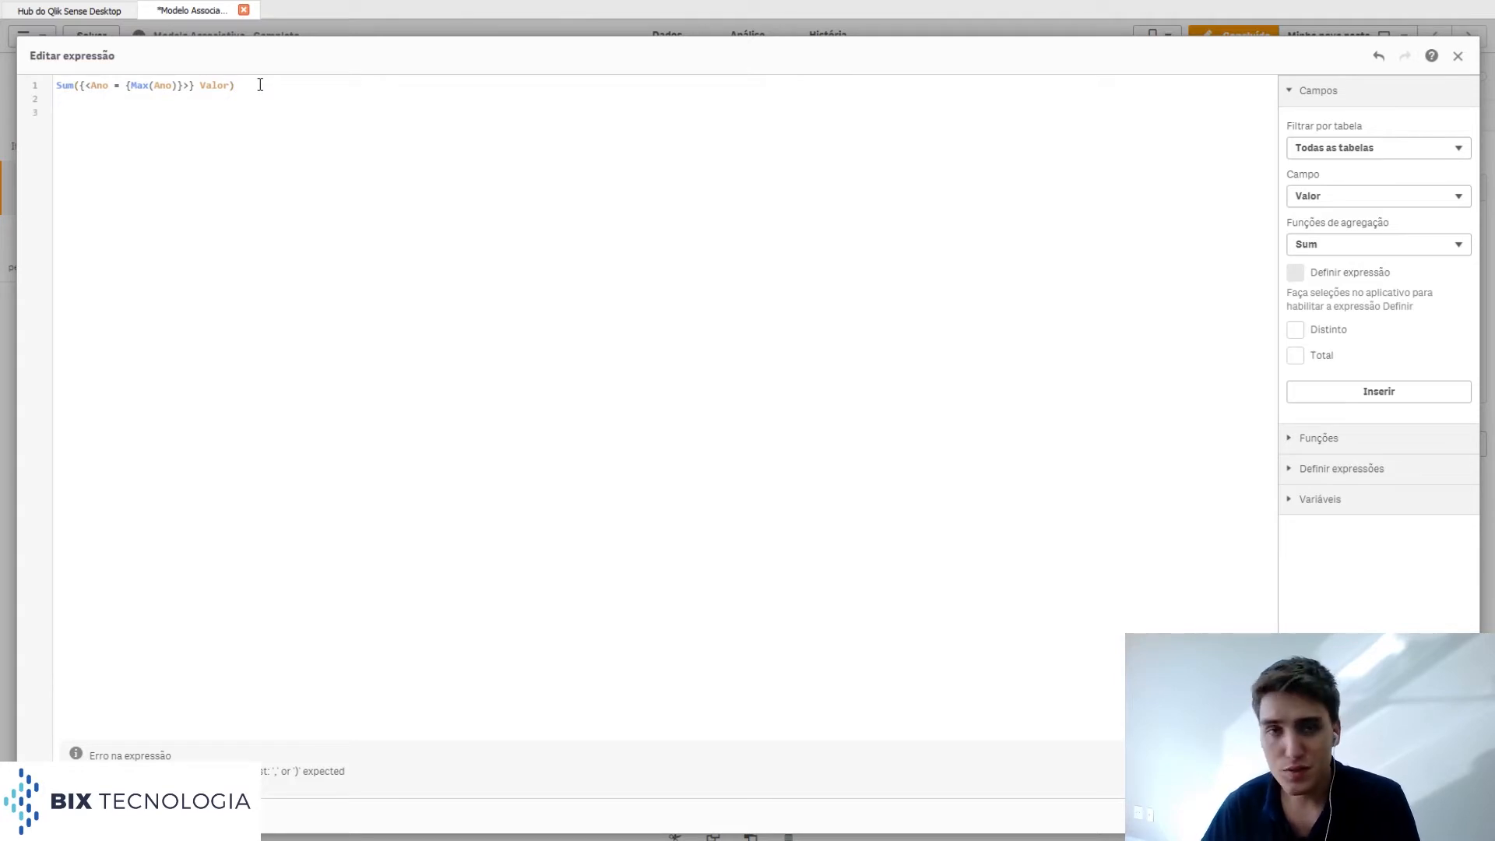
{"action": "type", "text": "$()"}
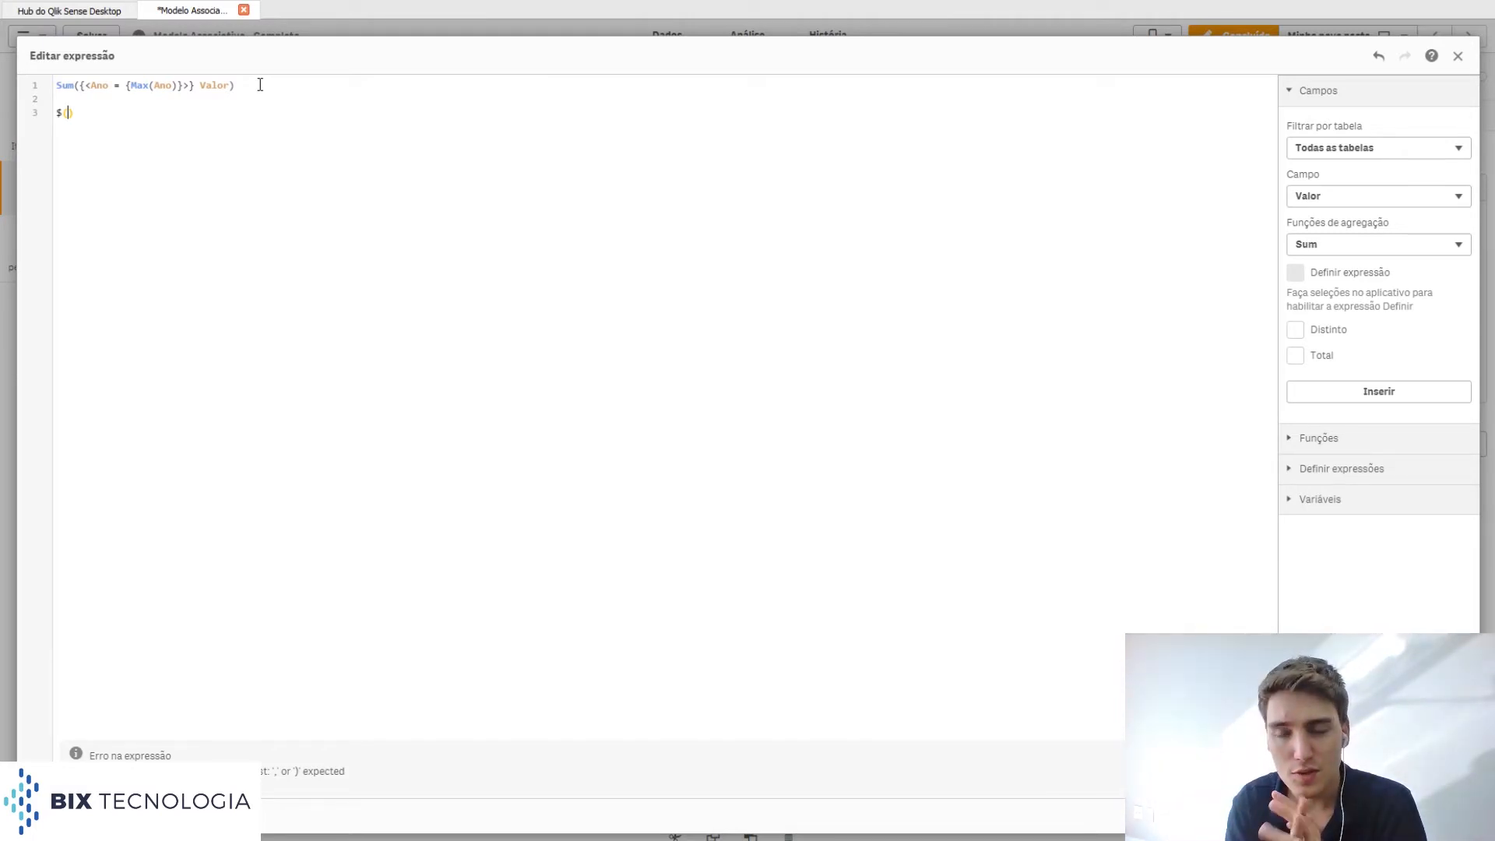
{"action": "key", "text": "shift+Up"}
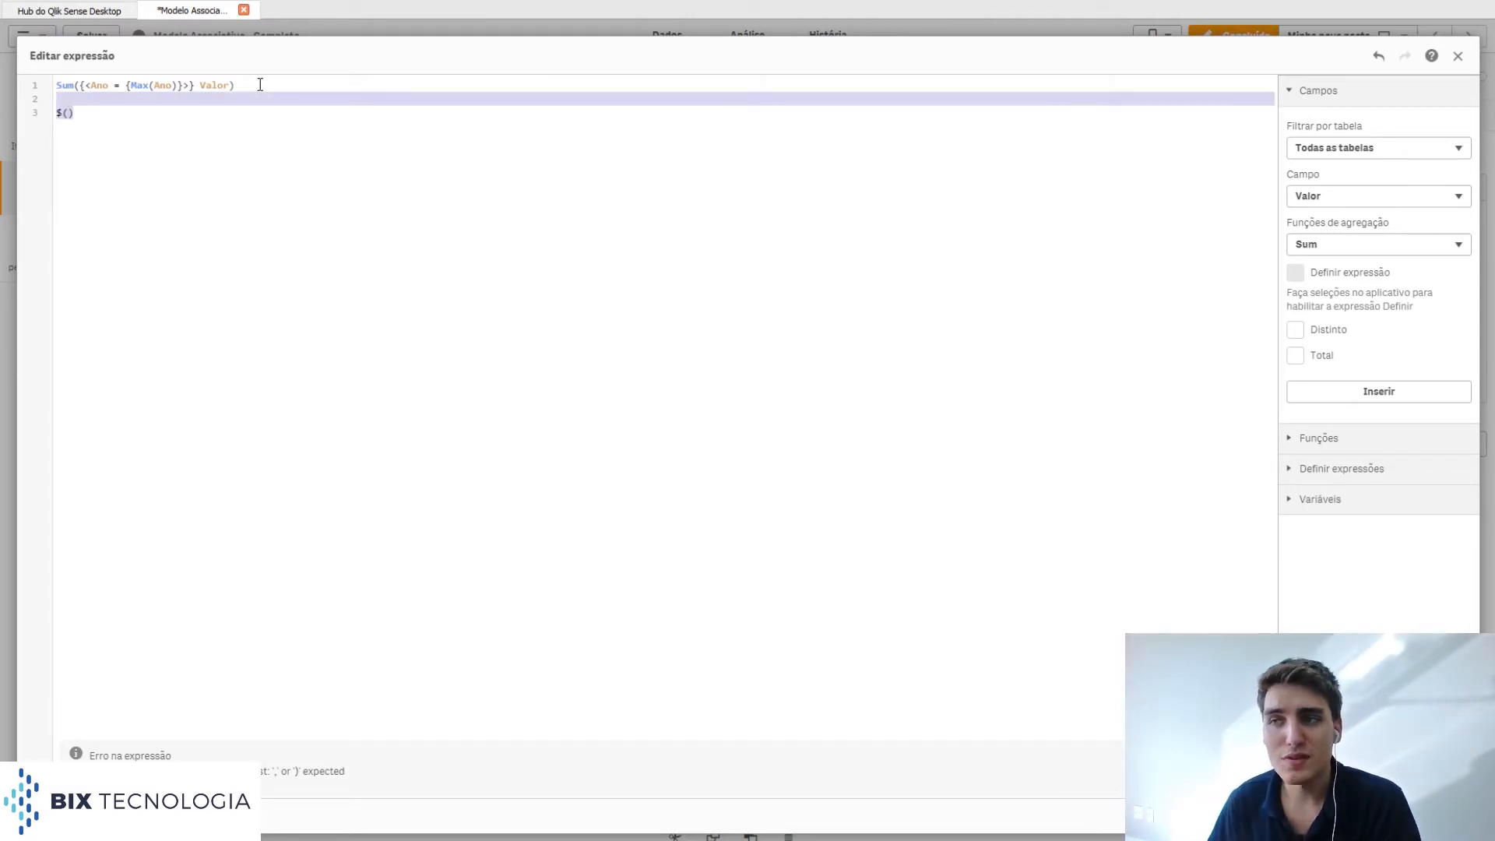
{"action": "key", "text": "BackSpace"}
{"action": "key", "text": "BackSpace"}
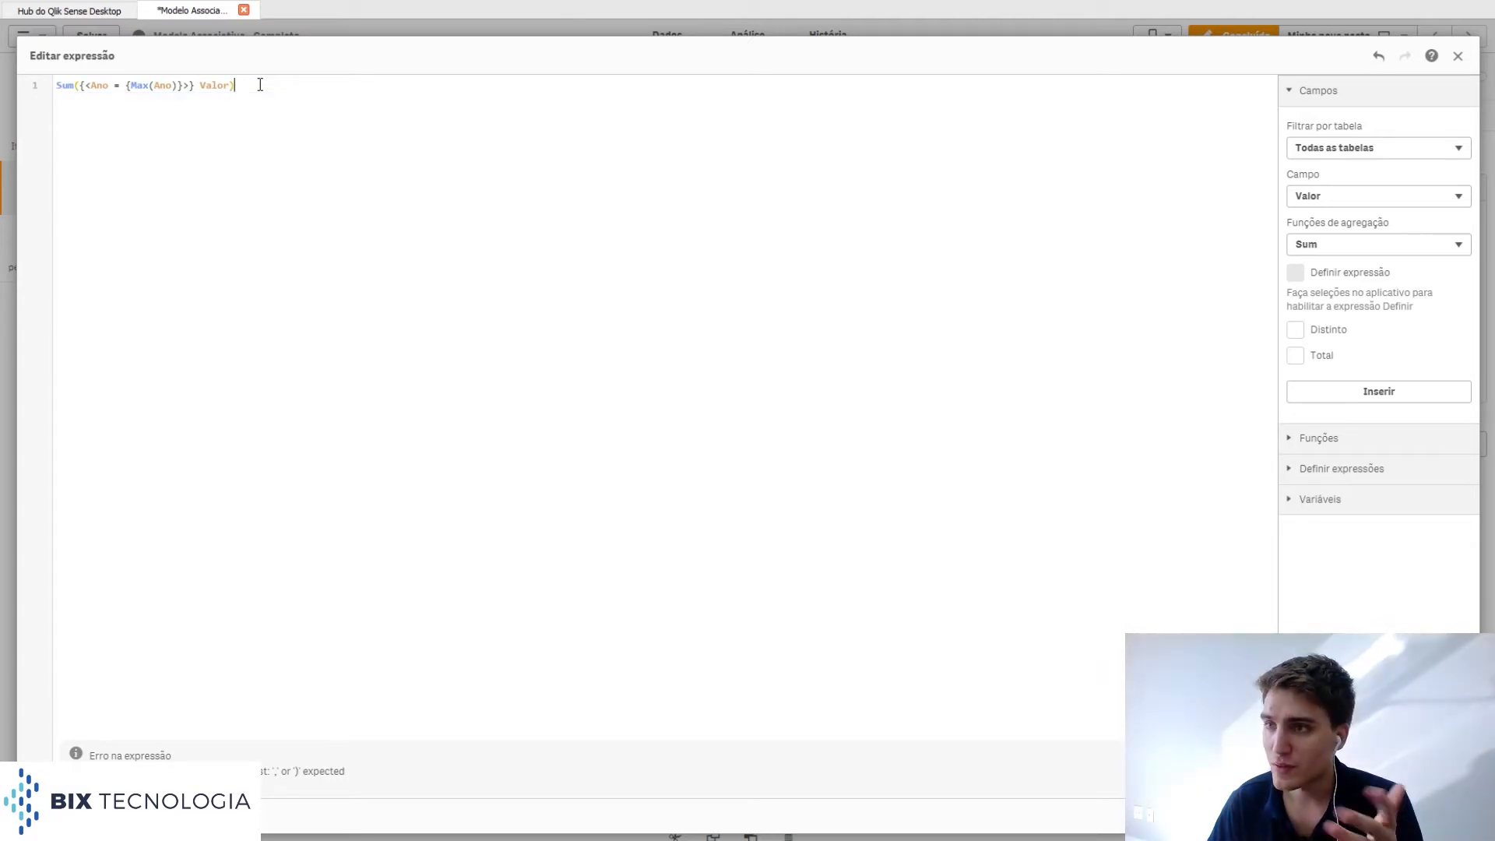
Step: Wrap Max(Ano) in a dollar-sign expansion, making the expression Sum({<Ano = {$(=Max(Ano))}>} Valor)
{"action": "key", "text": "ctrl+Left"}
{"action": "key", "text": "ctrl+Left"}
{"action": "key", "text": "ctrl+Left"}
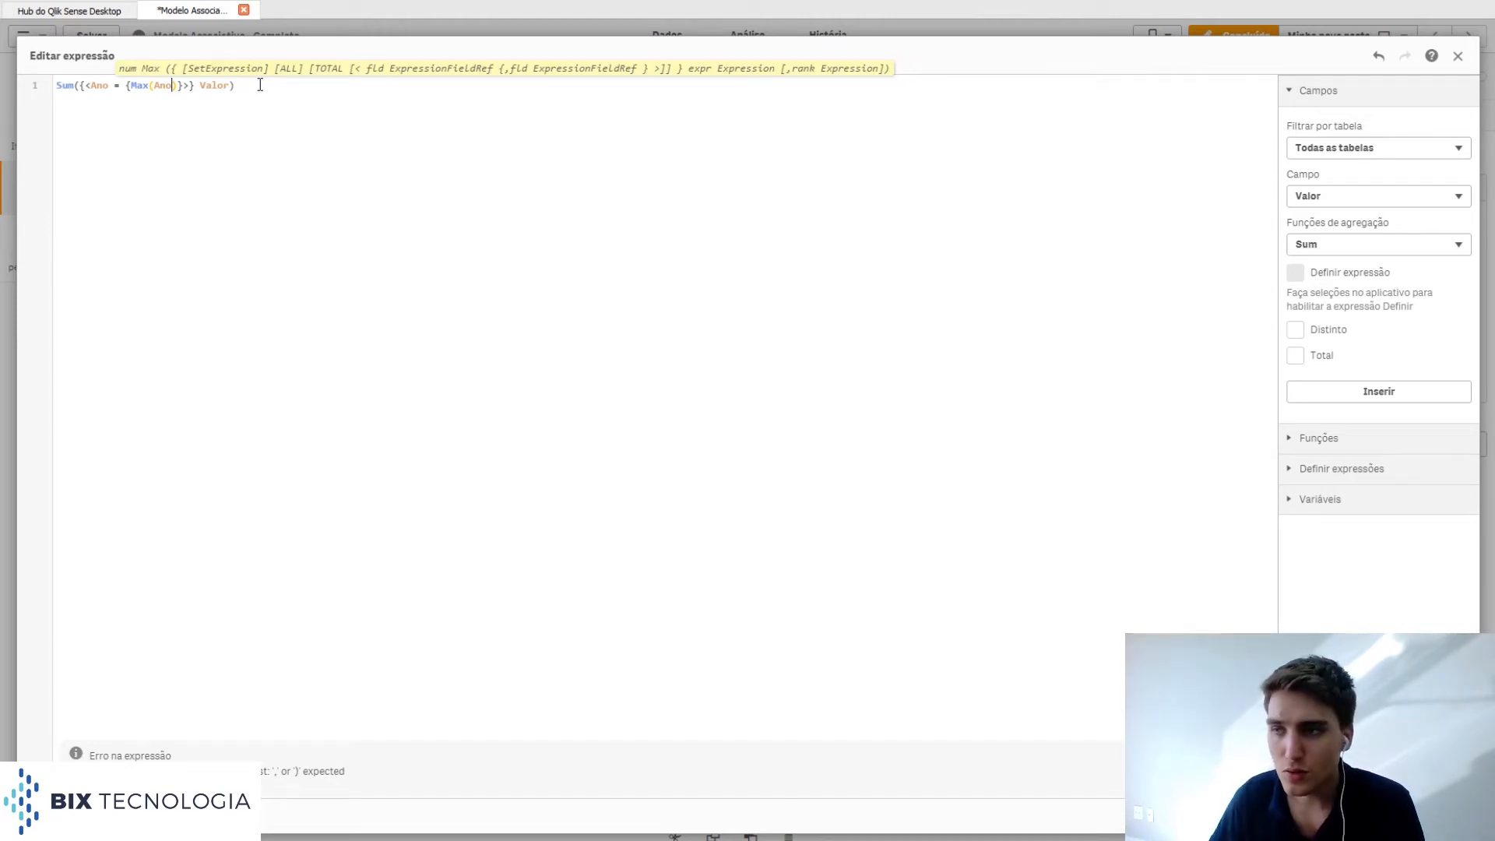
{"action": "key", "text": "ctrl+Left"}
{"action": "key", "text": "ctrl+Left"}
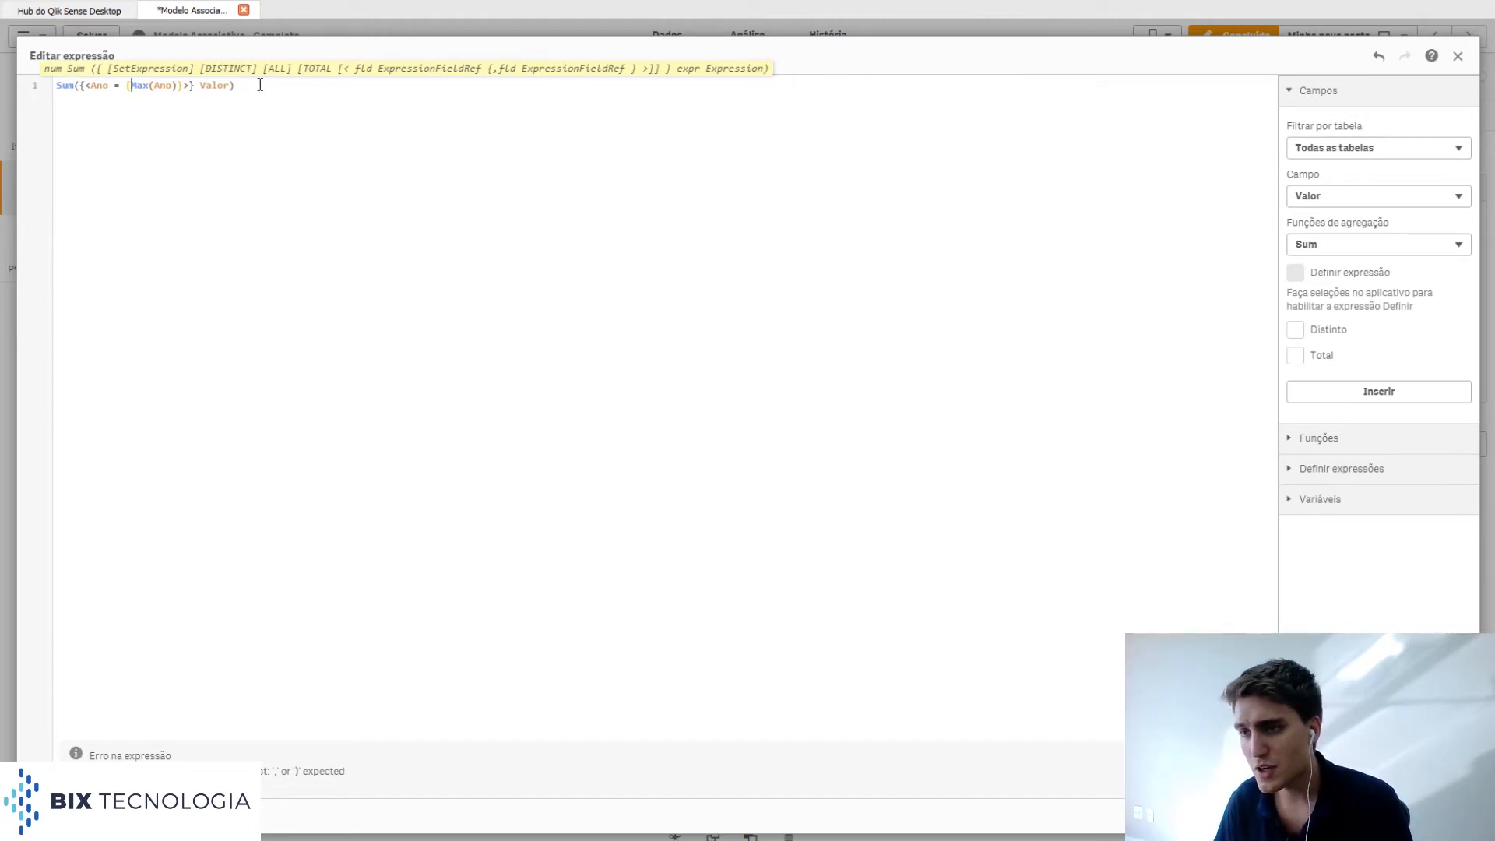
{"action": "type", "text": "$("}
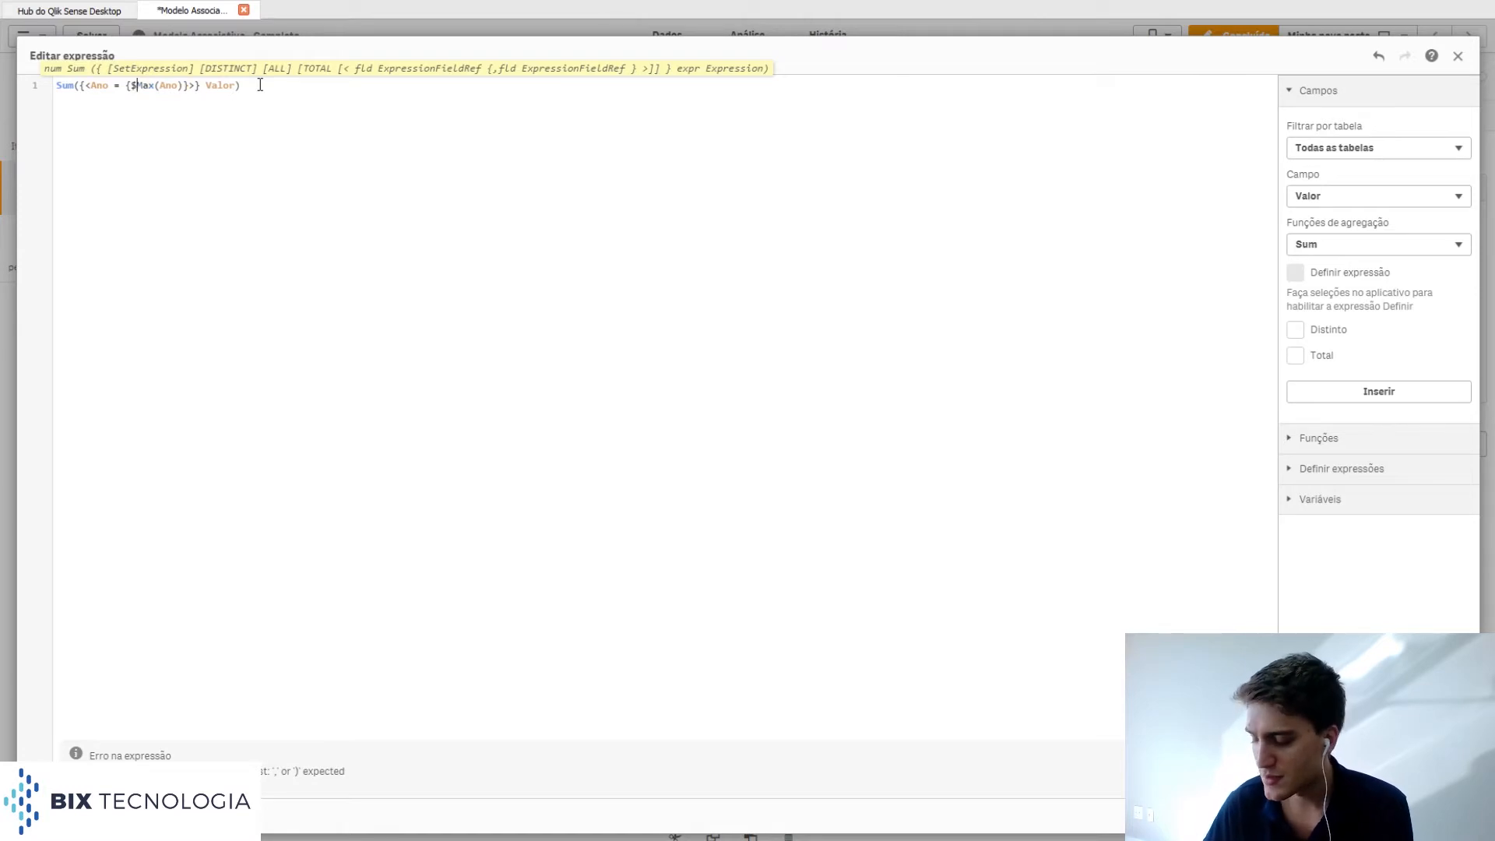
{"action": "key", "text": "Right"}
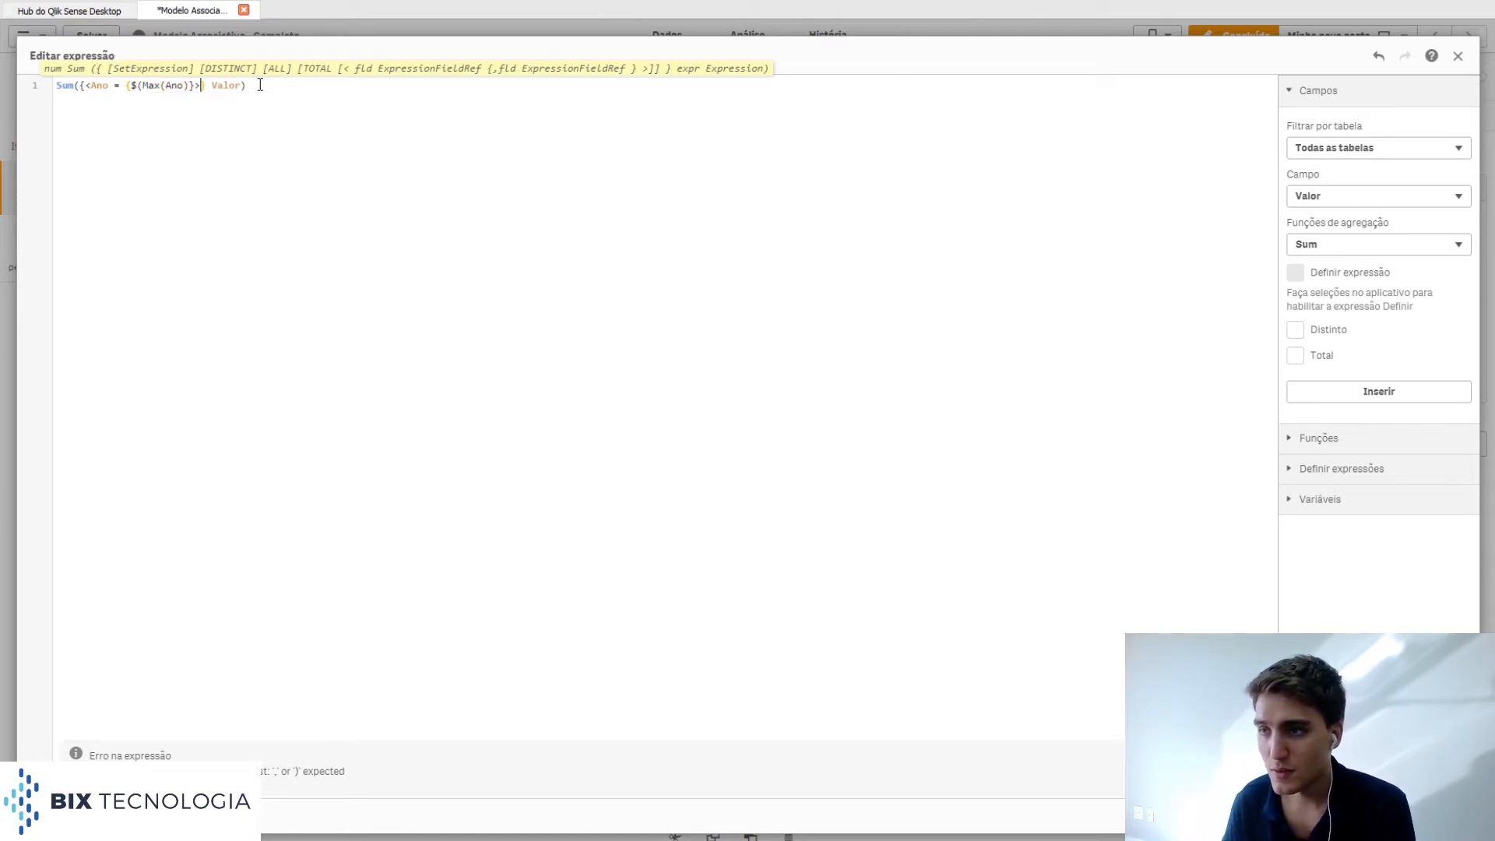
{"action": "type", "text": ")"}
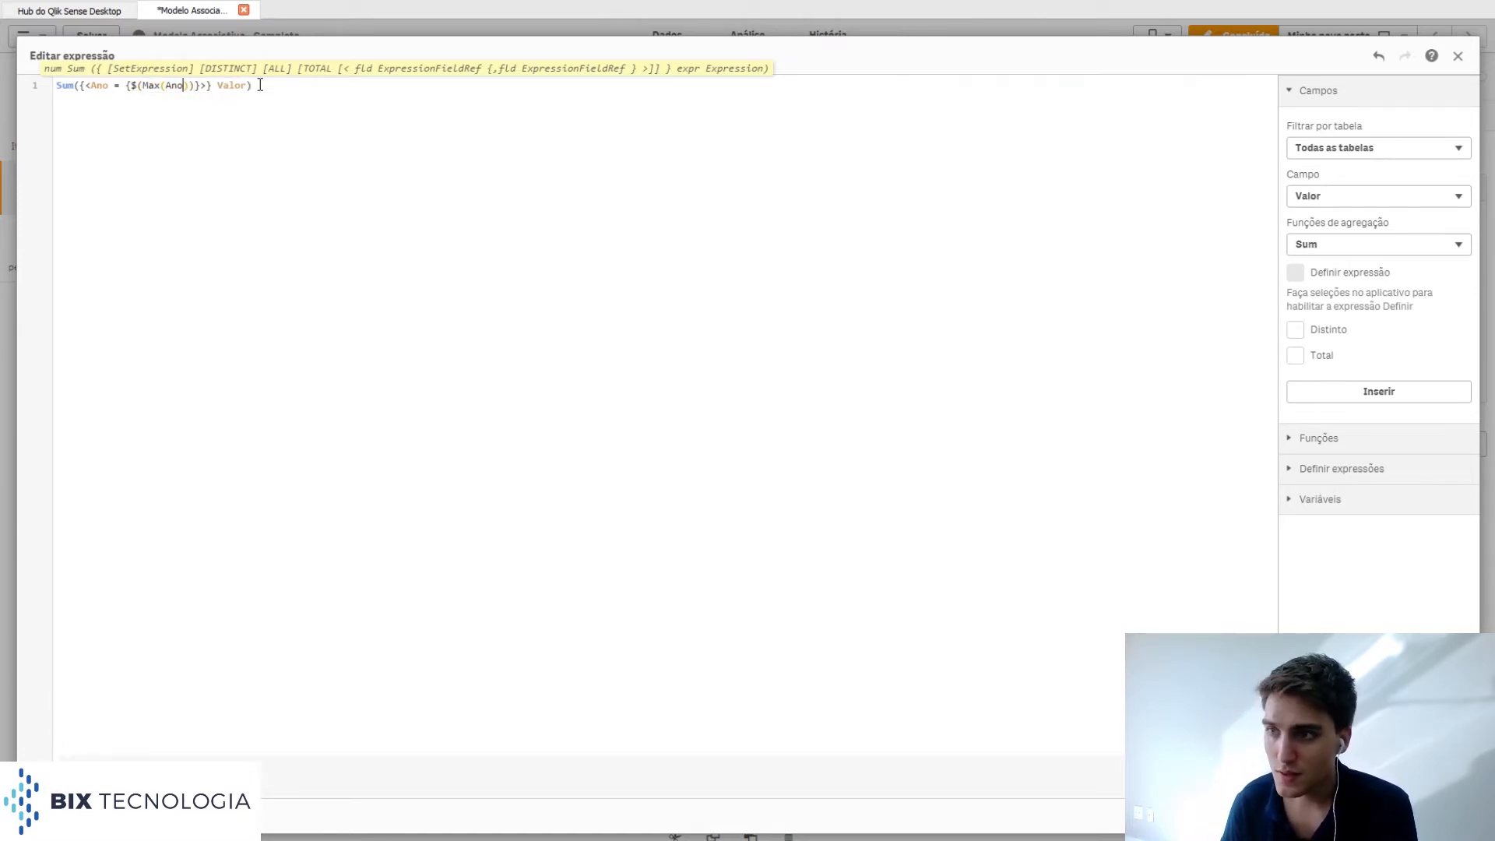
{"action": "key", "text": "Left"}
{"action": "key", "text": "Left"}
{"action": "key", "text": "Left"}
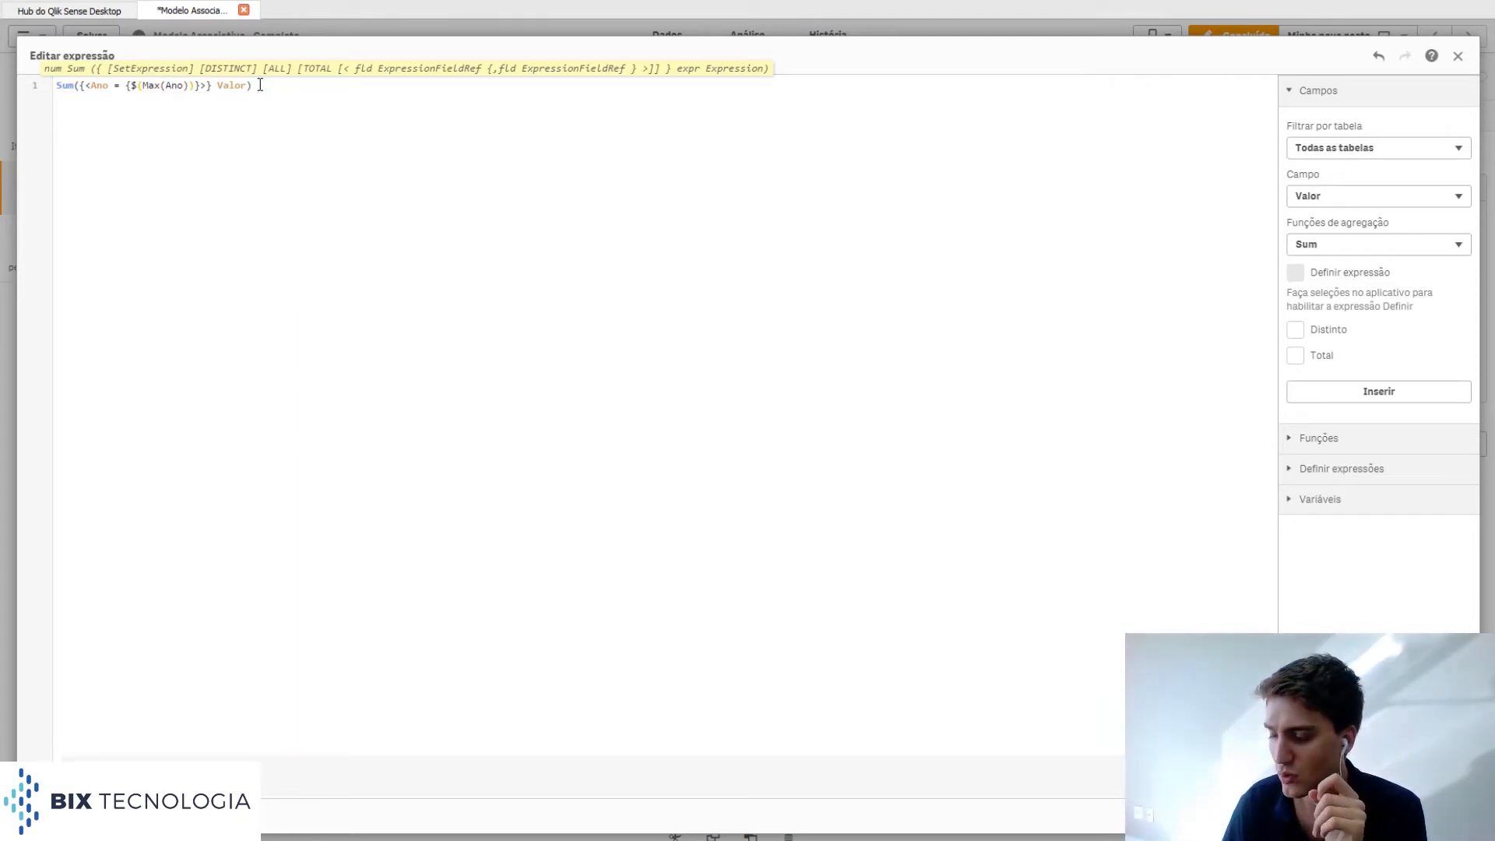
{"action": "type", "text": "="}
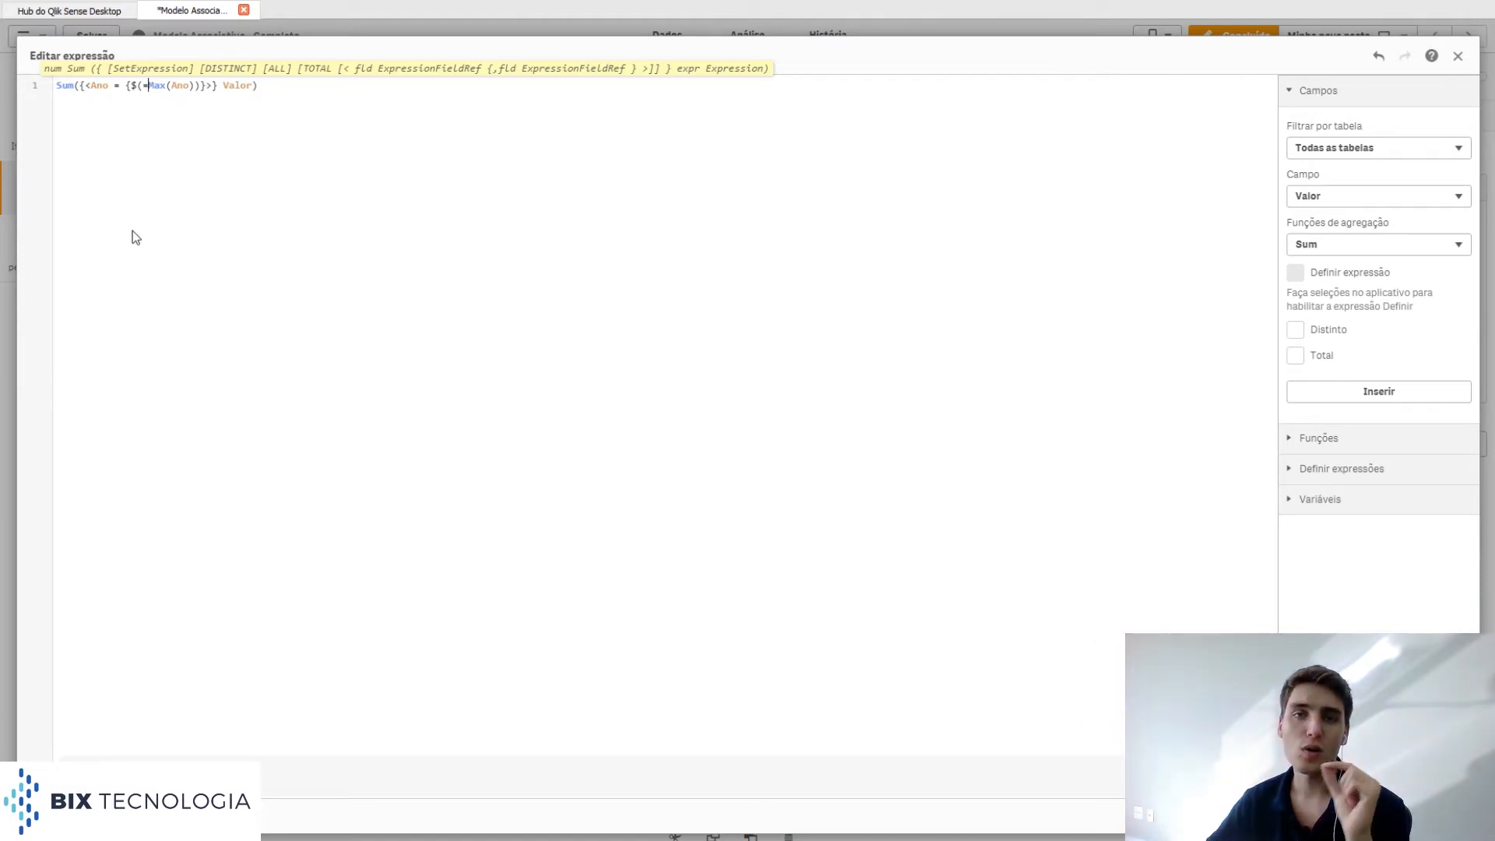
{"action": "left_click", "coordinate": [156, 123]}
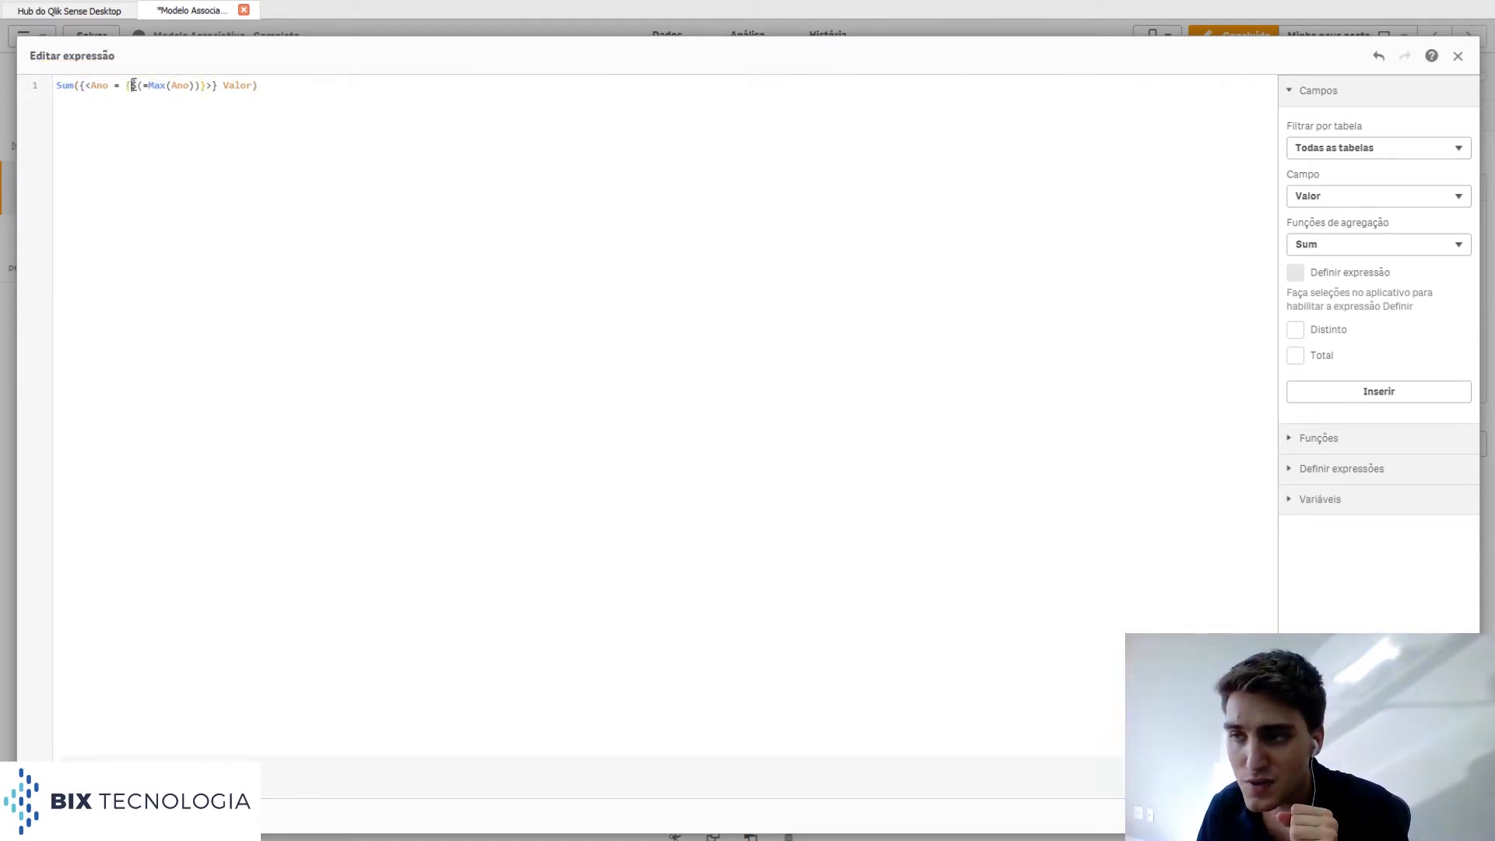
{"action": "left_click", "coordinate": [146, 84]}
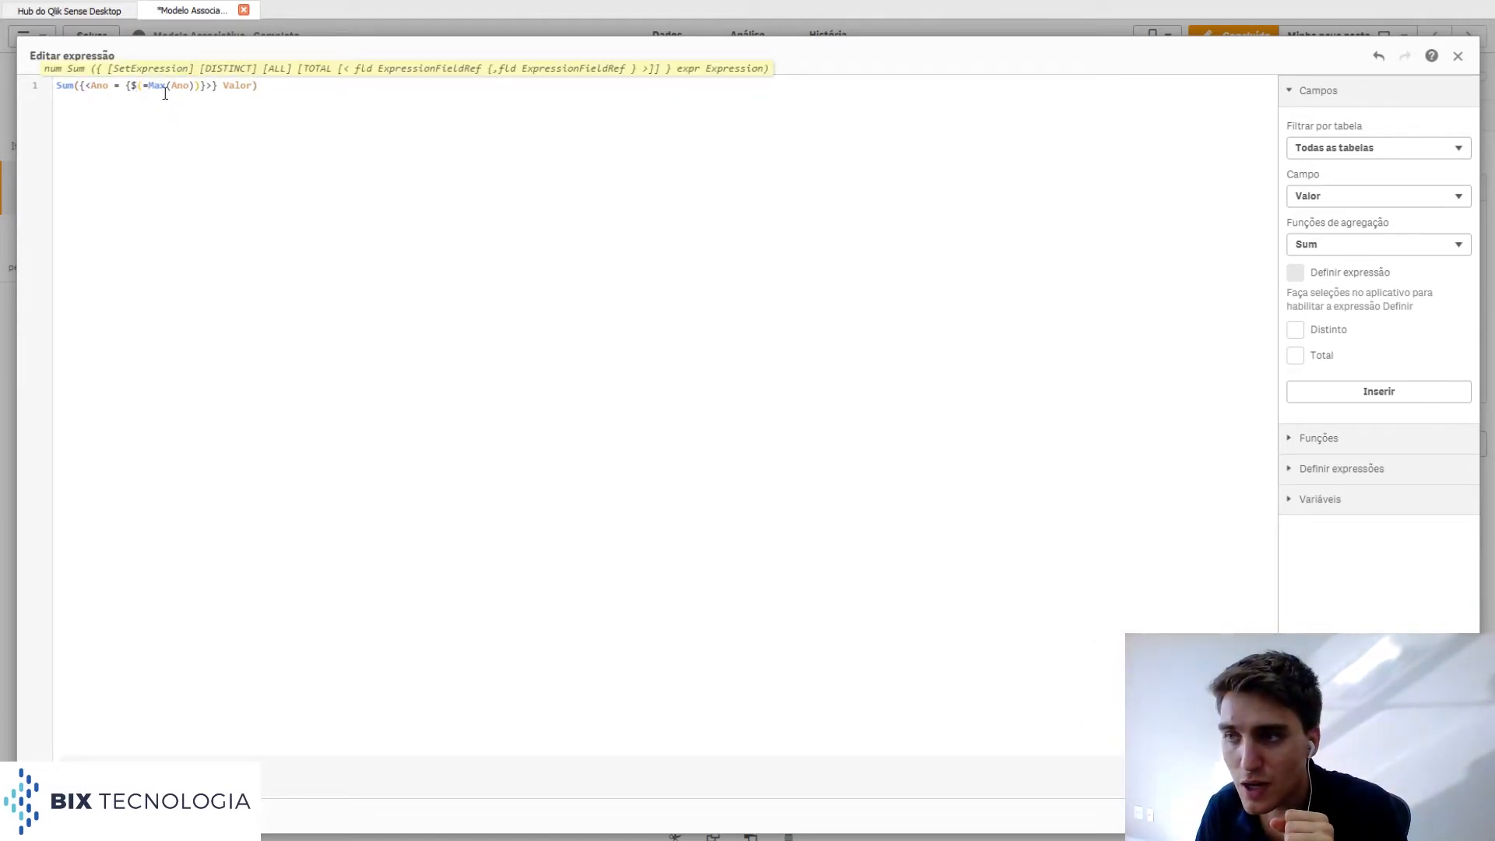
{"action": "left_click", "coordinate": [138, 88]}
{"action": "left_click", "coordinate": [143, 89]}
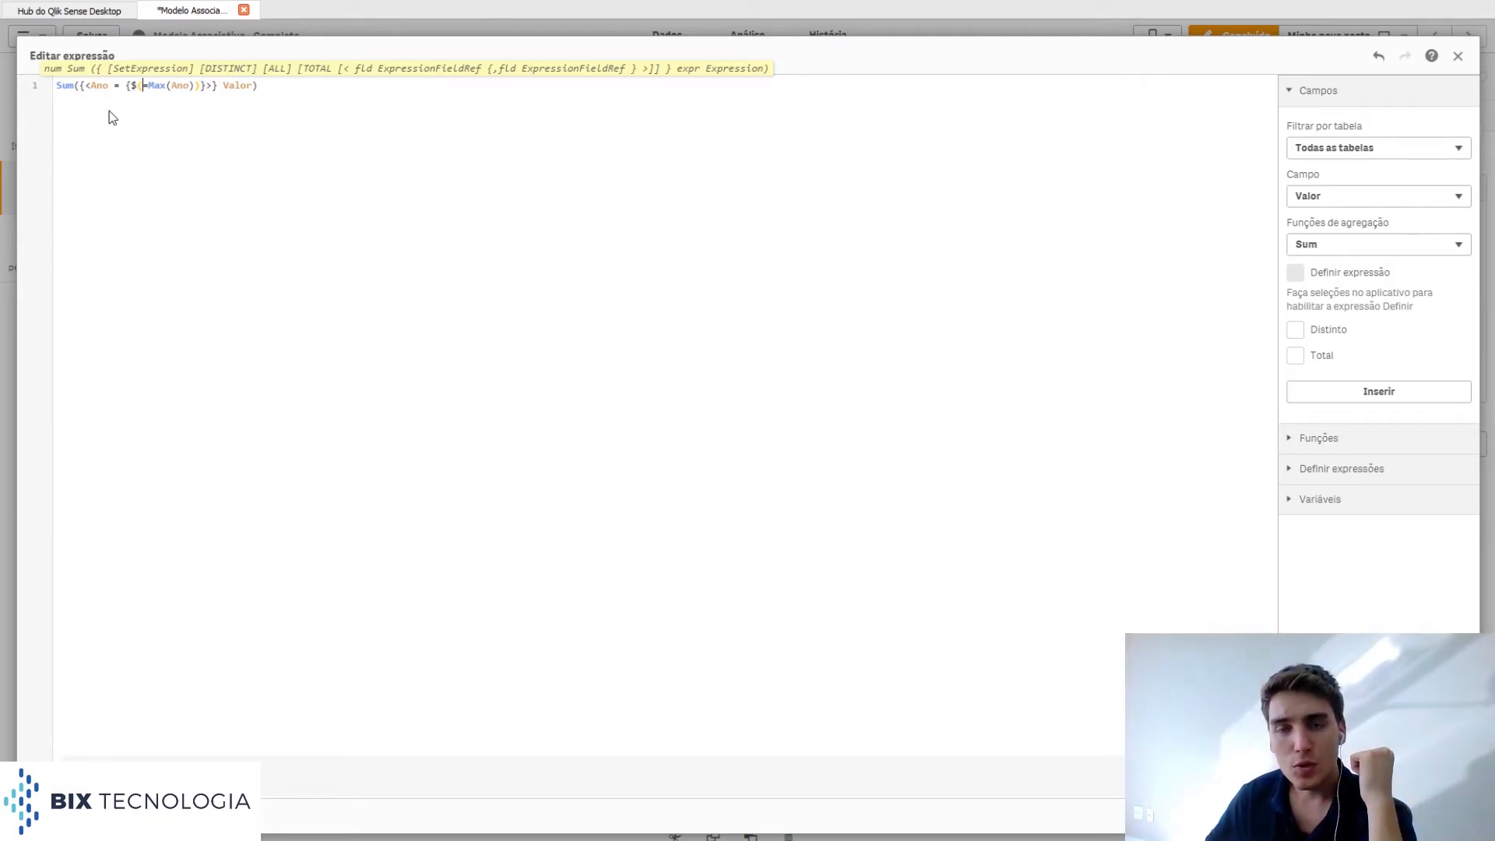
{"action": "left_click", "coordinate": [194, 88]}
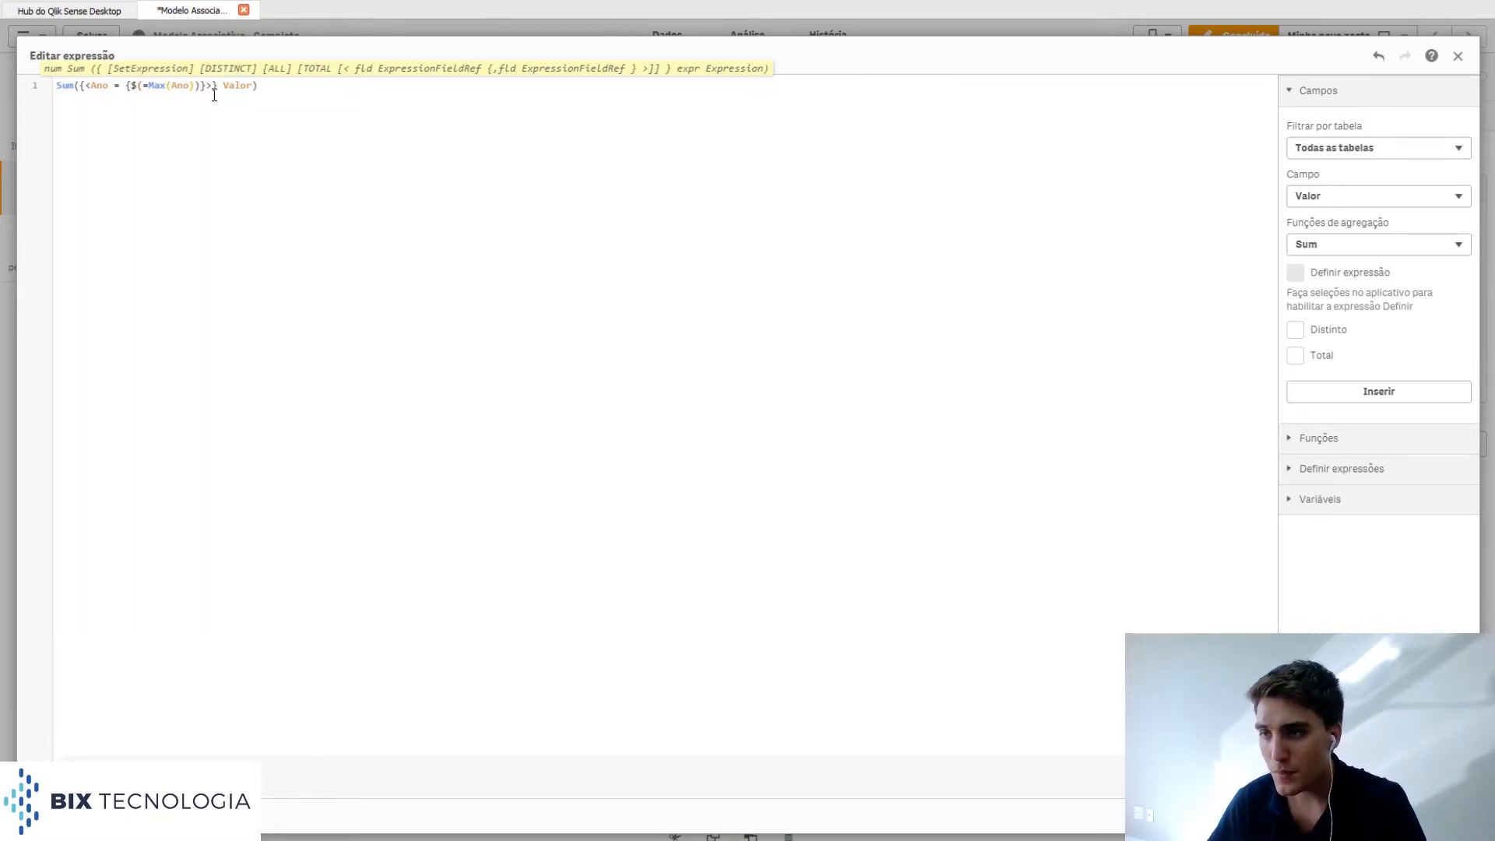
{"action": "type", "text": "-1"}
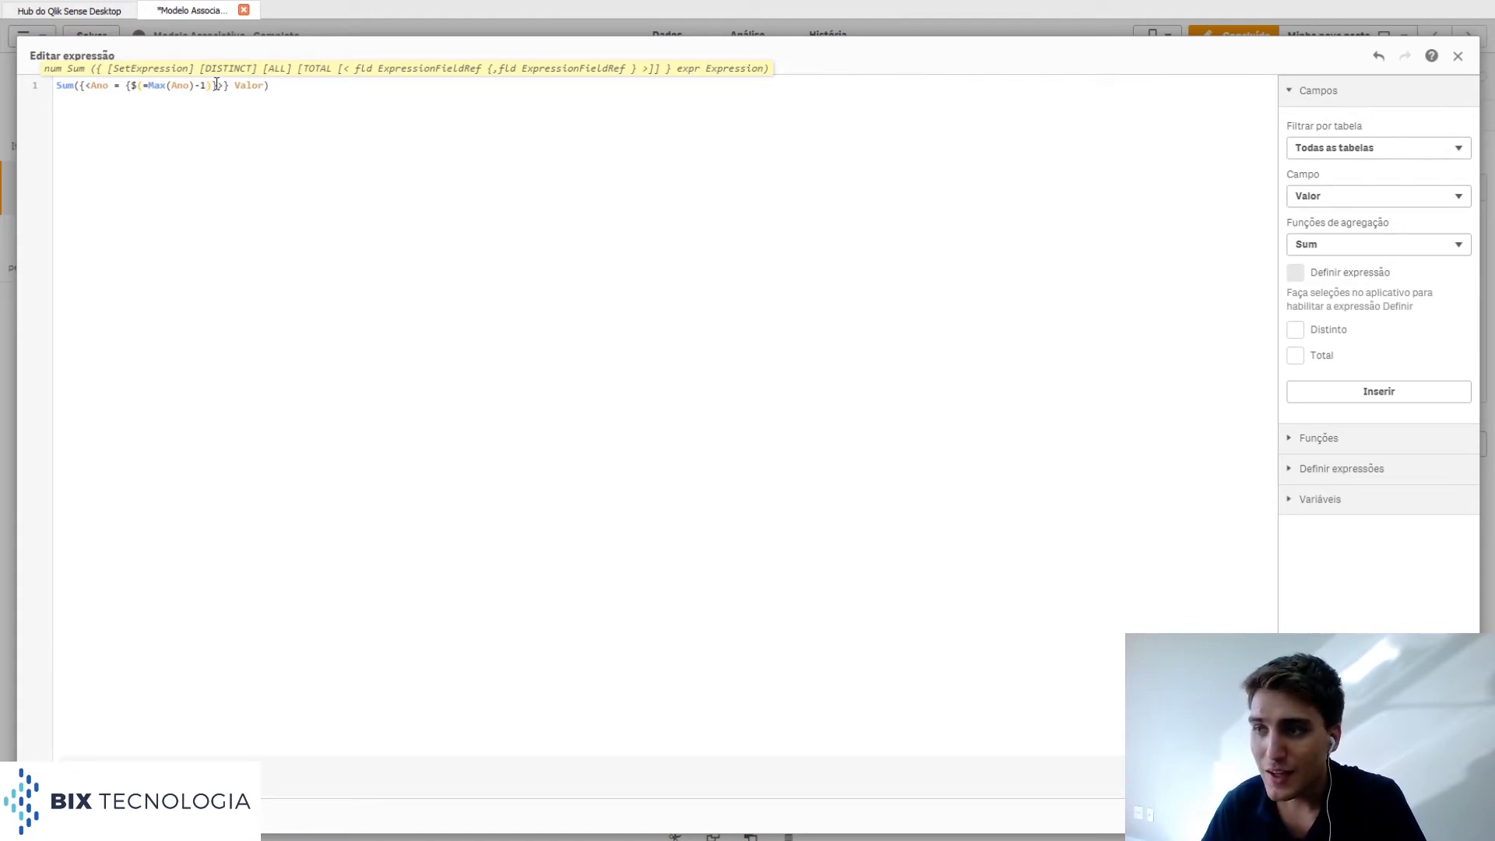
{"action": "type", "text": ">"}
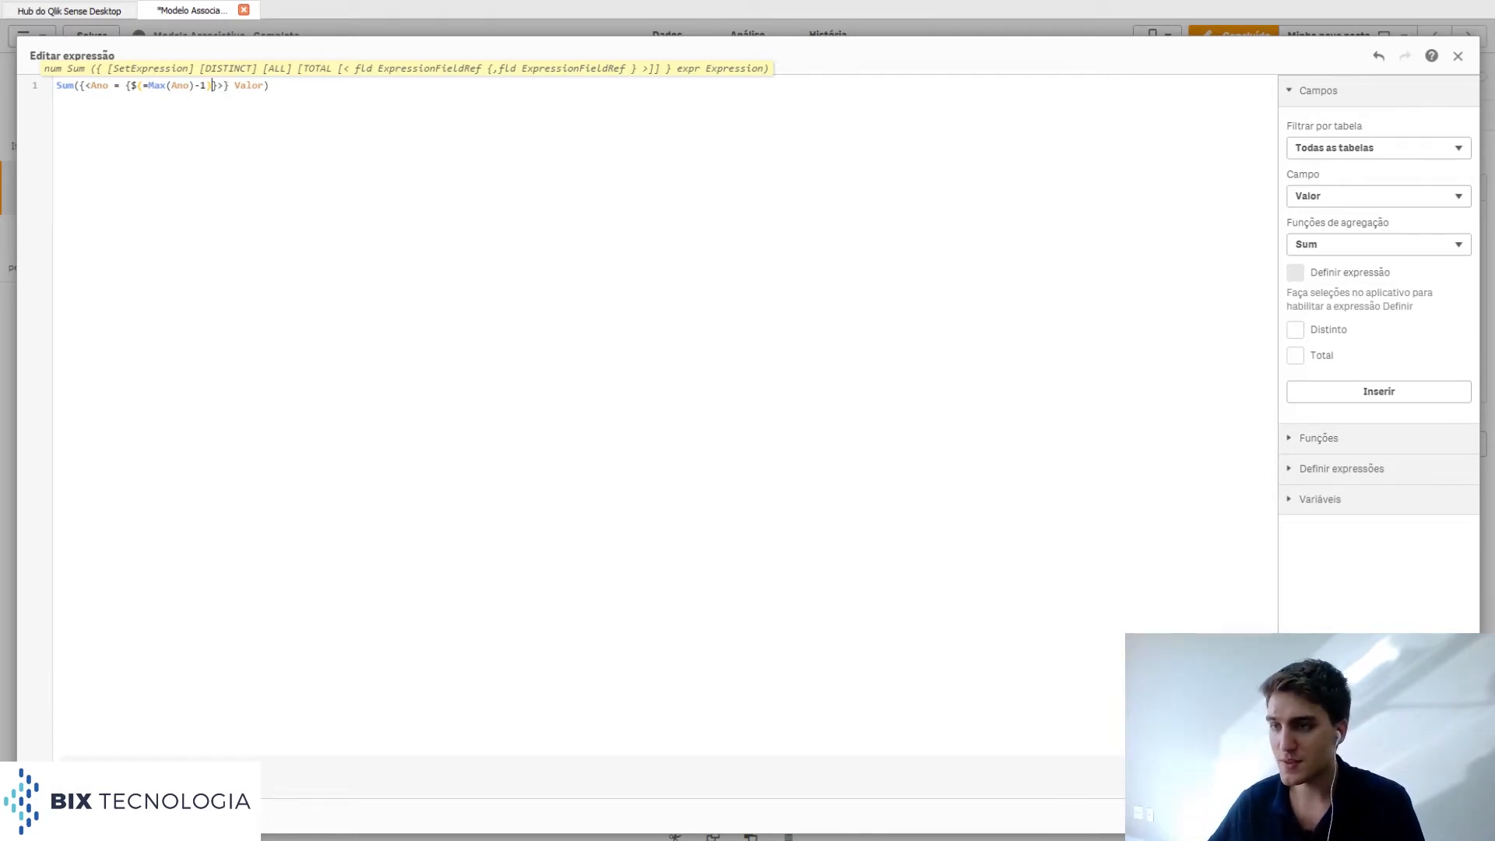
{"action": "key", "text": "ctrl+z"}
Step: Apply the edited KPI expression and finish editing the sheet
{"action": "left_click", "coordinate": [1445, 815]}
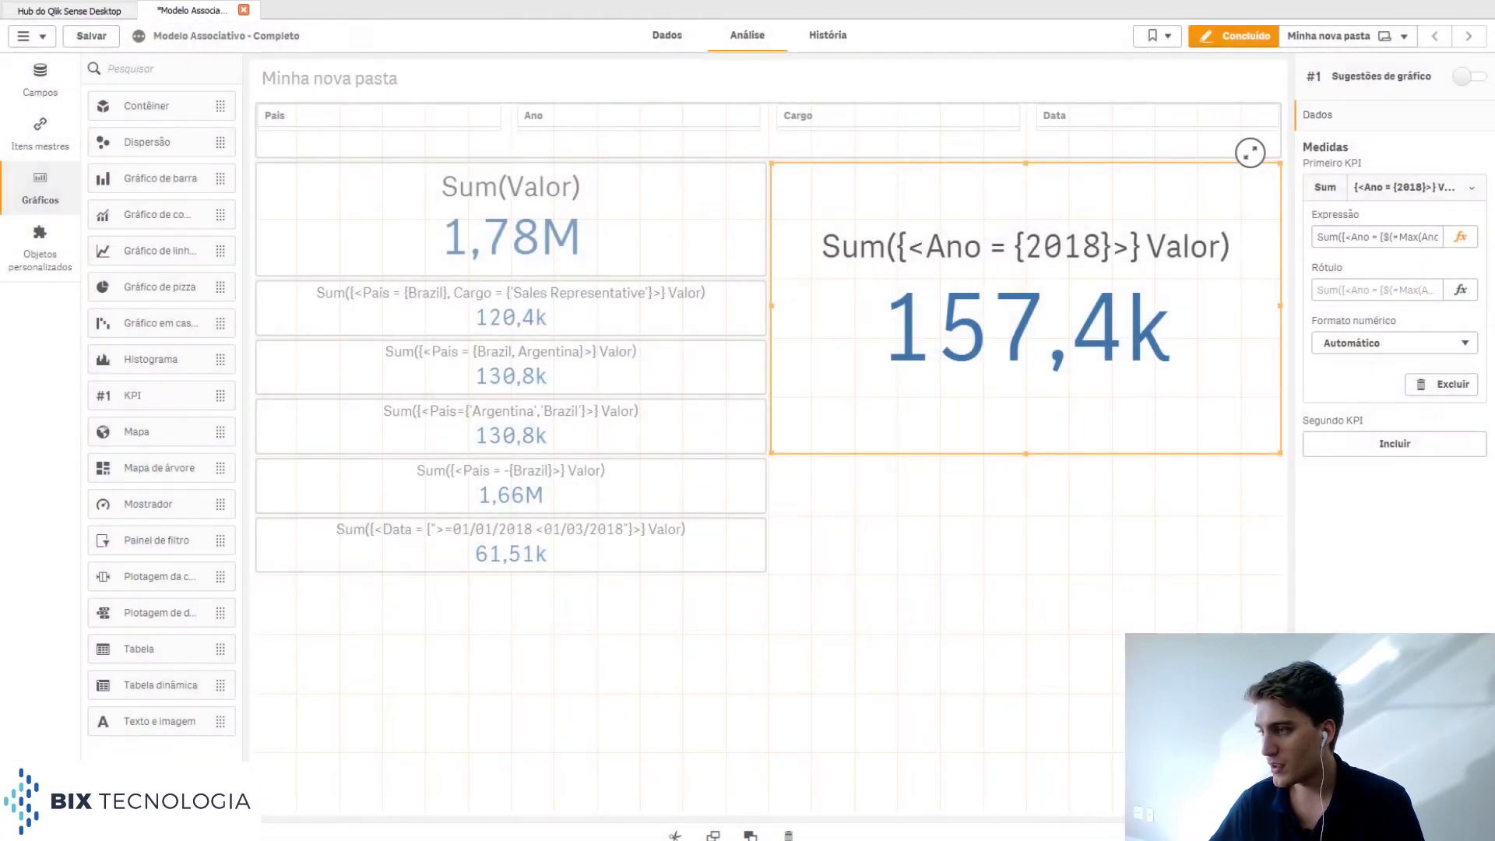
{"action": "left_click", "coordinate": [1221, 44]}
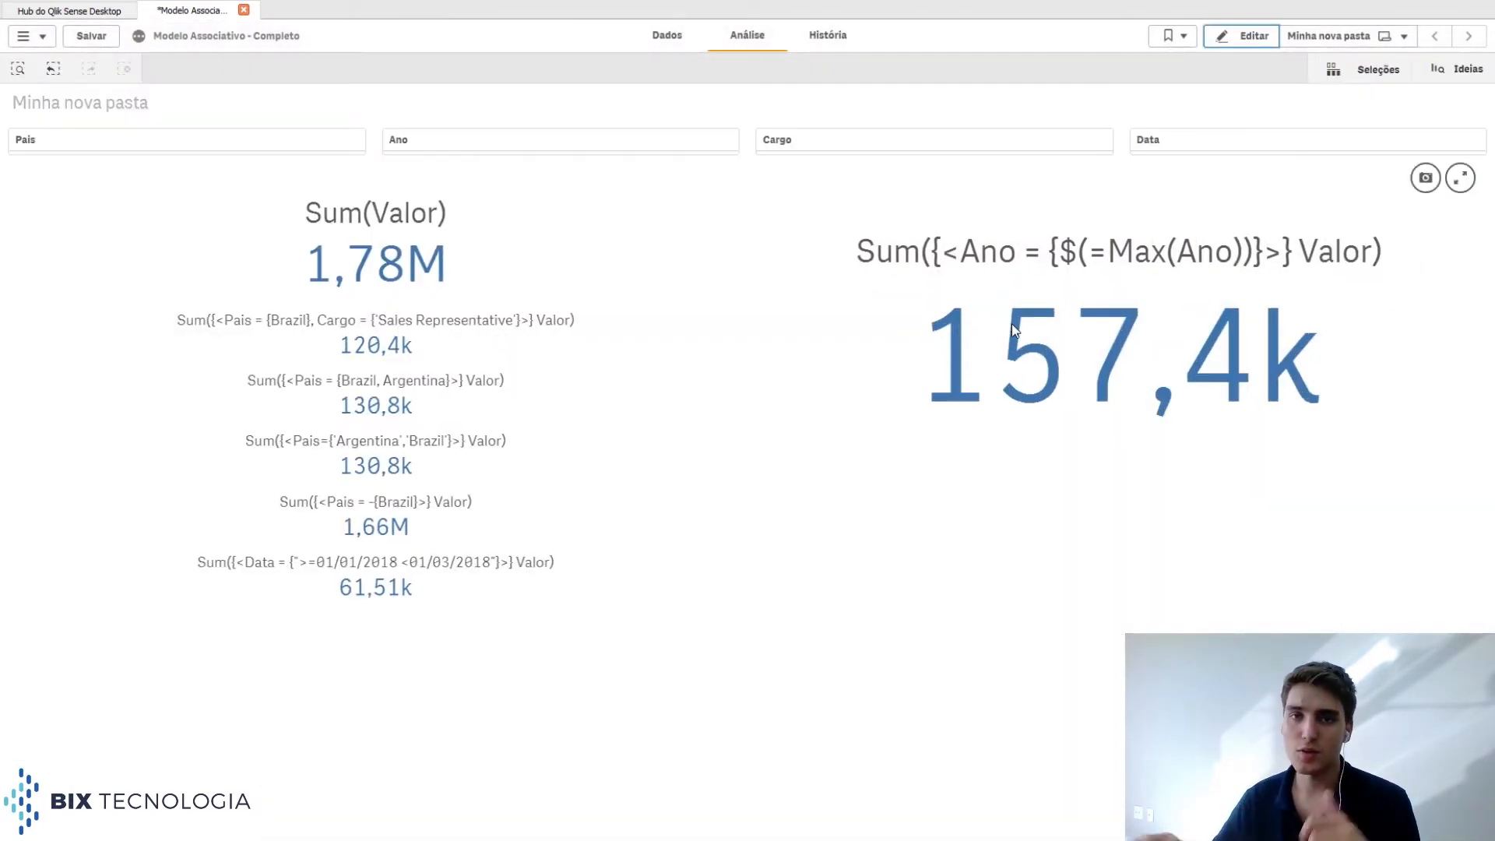
Step: Filter the sheet by the year 2018 in Ano and confirm the selection
{"action": "left_click", "coordinate": [477, 138]}
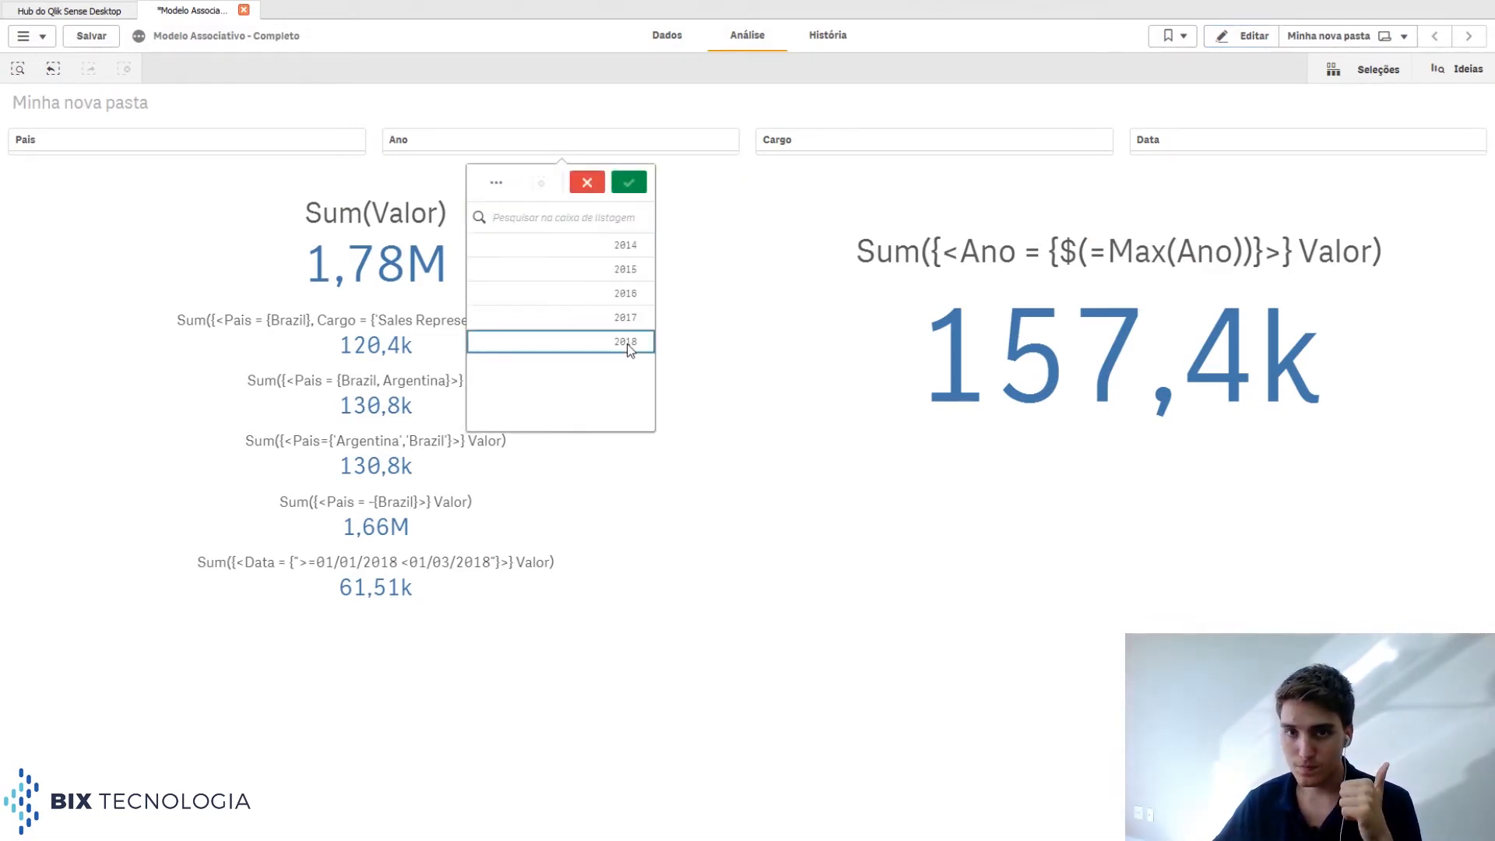
{"action": "left_click", "coordinate": [627, 343]}
{"action": "left_click", "coordinate": [628, 183]}
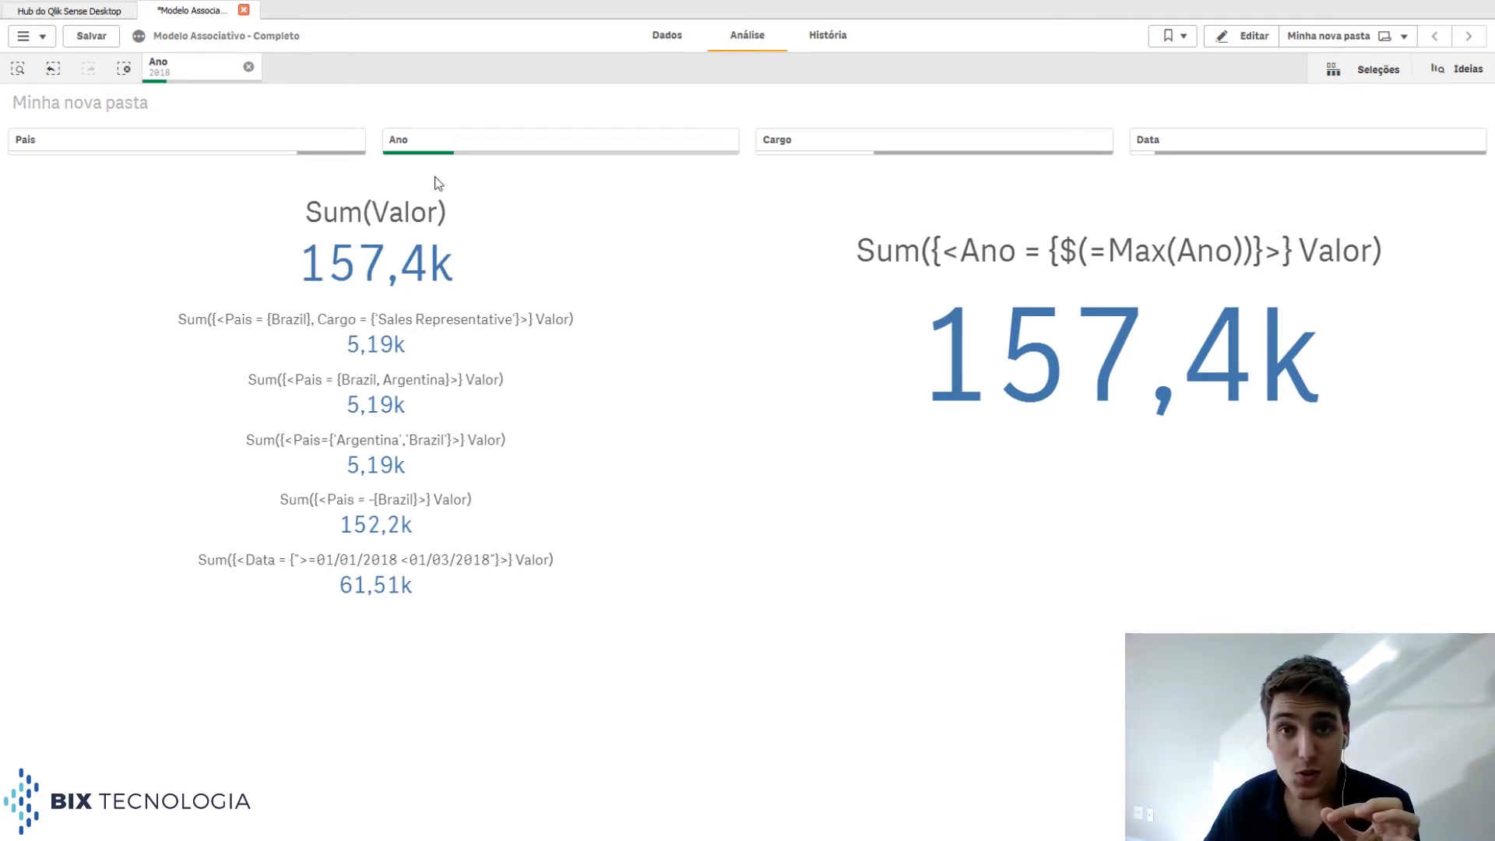
Step: Test the KPI by switching the confirmed Ano filter to 2017, and clear the Ano selection
{"action": "left_click", "coordinate": [493, 146]}
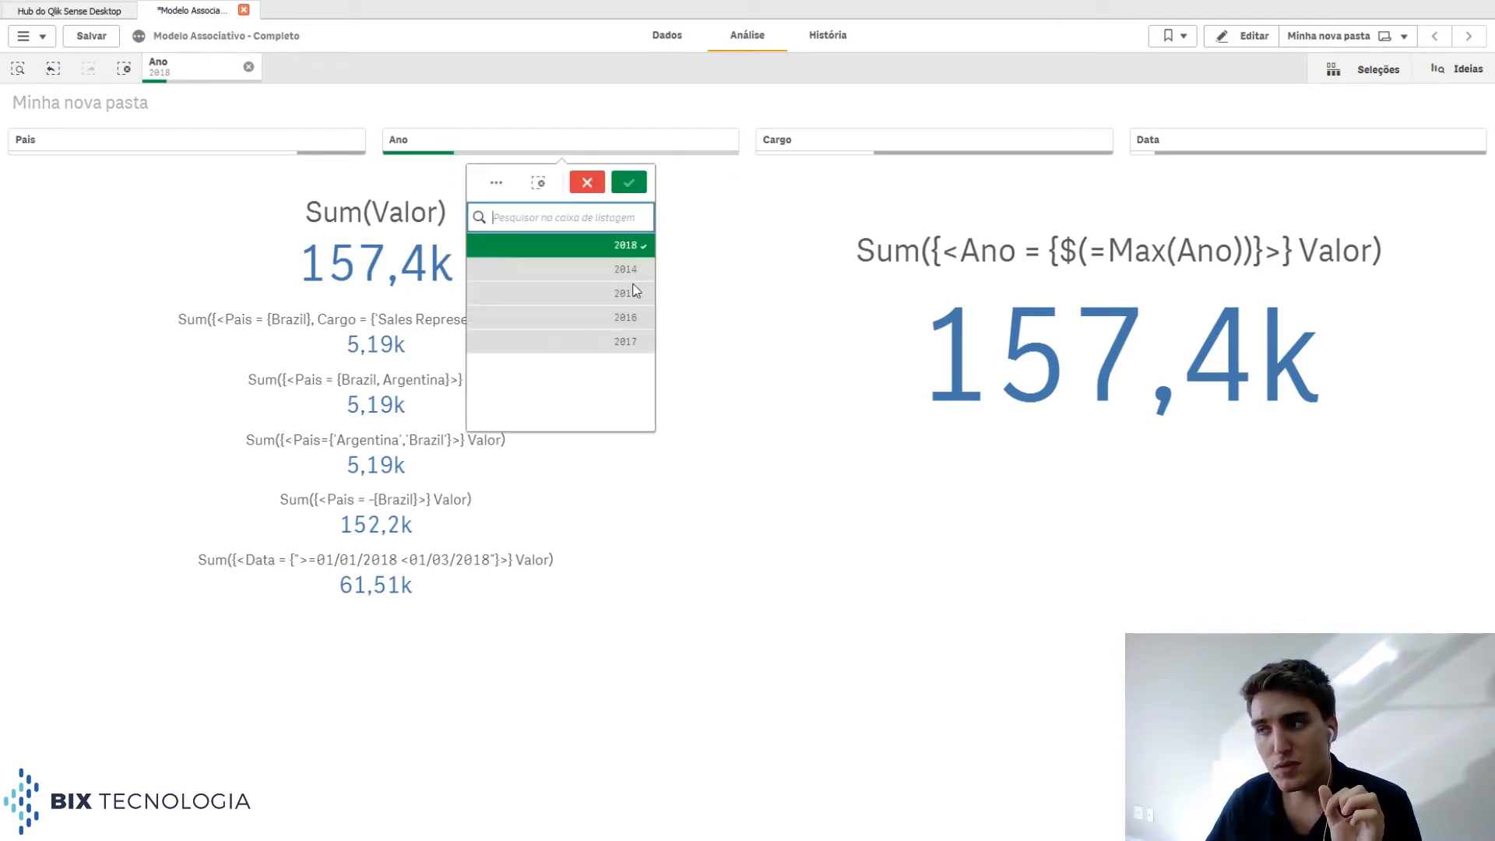
{"action": "left_click", "coordinate": [626, 248]}
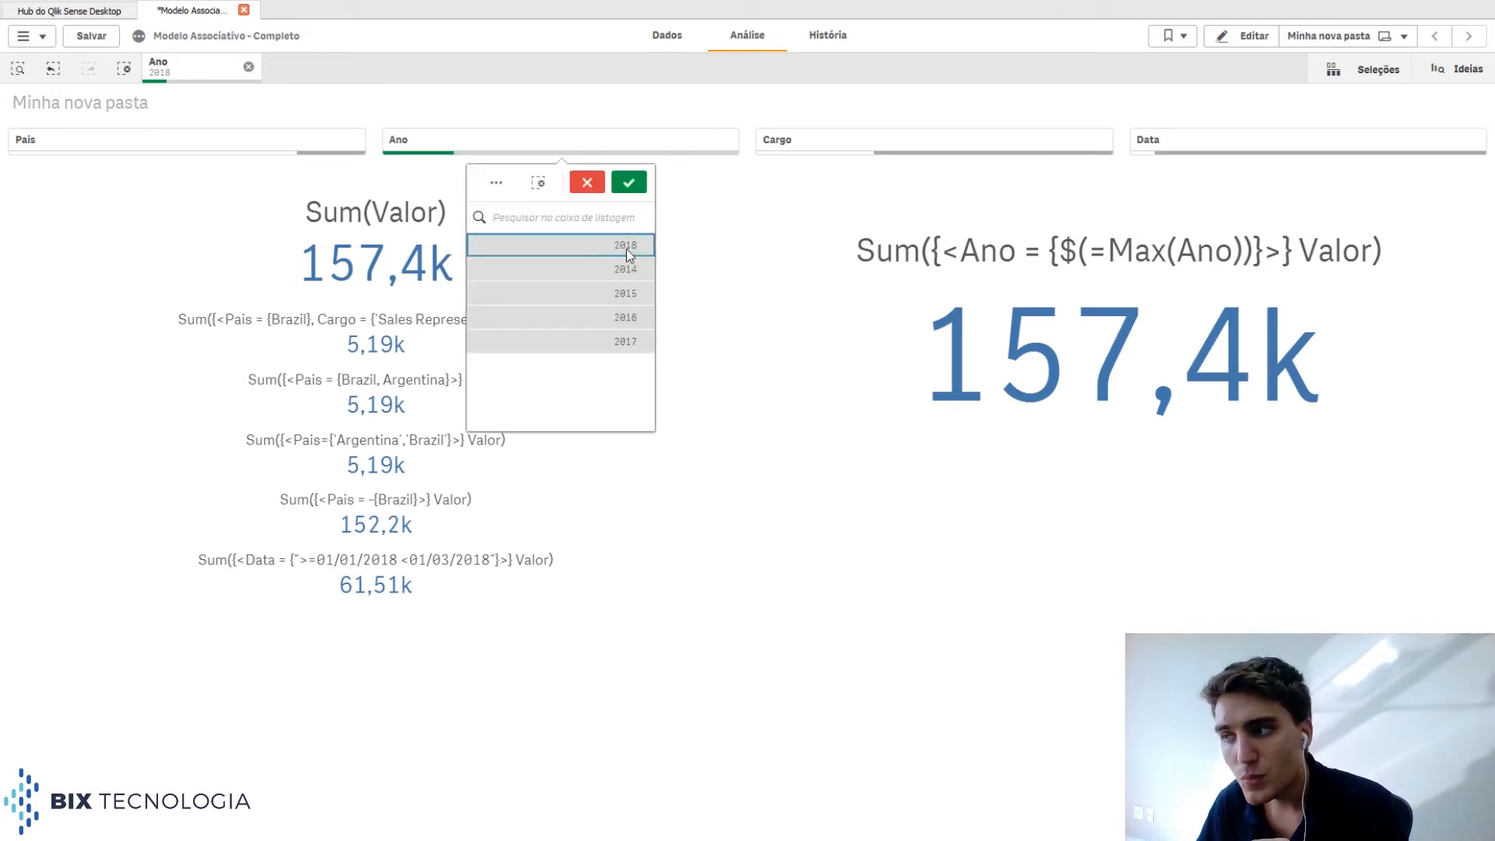
{"action": "left_click", "coordinate": [628, 341]}
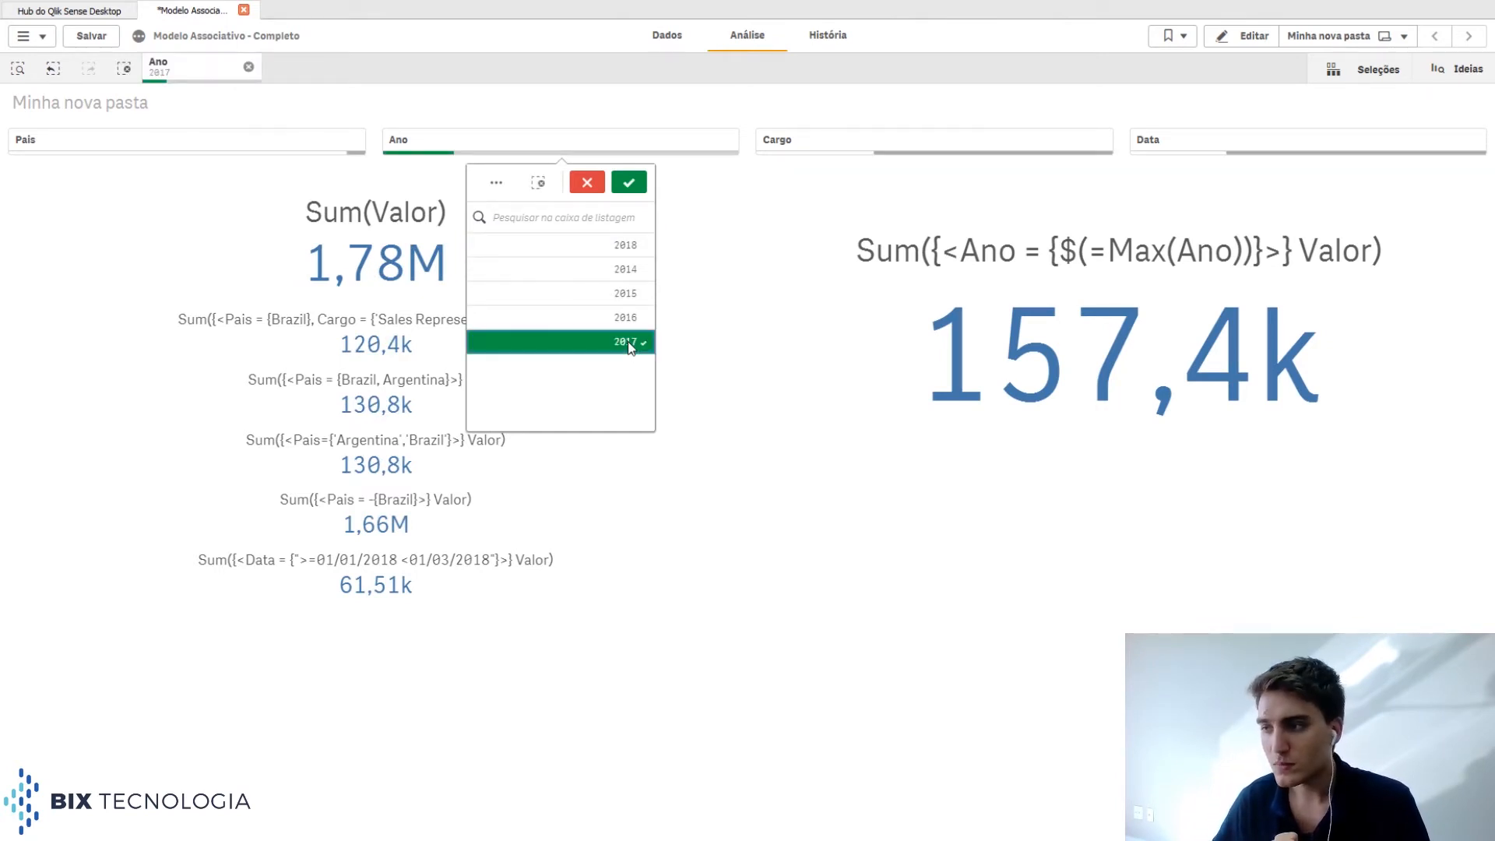
{"action": "left_click", "coordinate": [629, 181]}
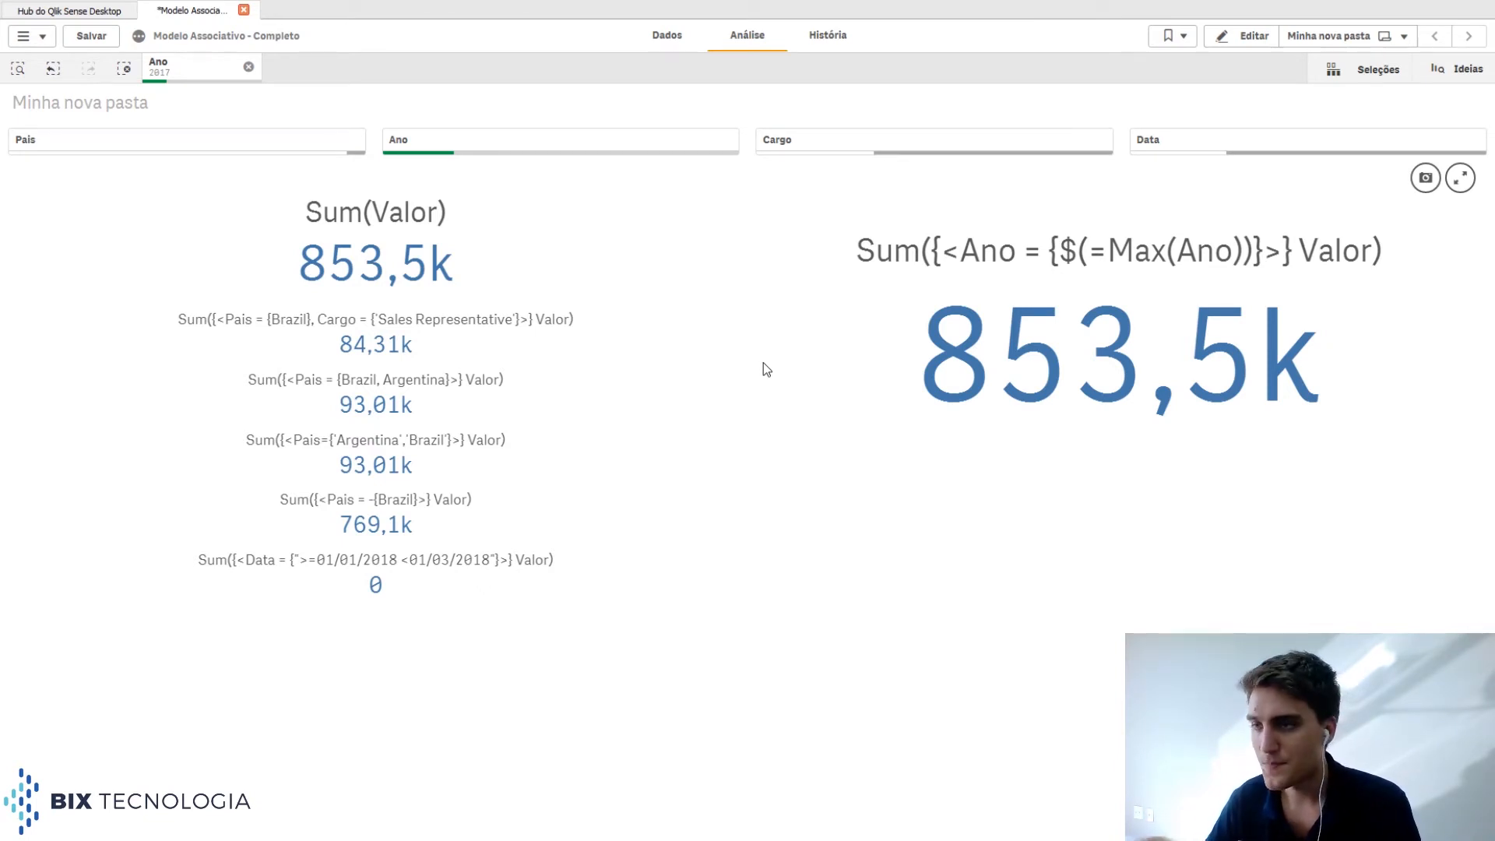
{"action": "left_click", "coordinate": [246, 67]}
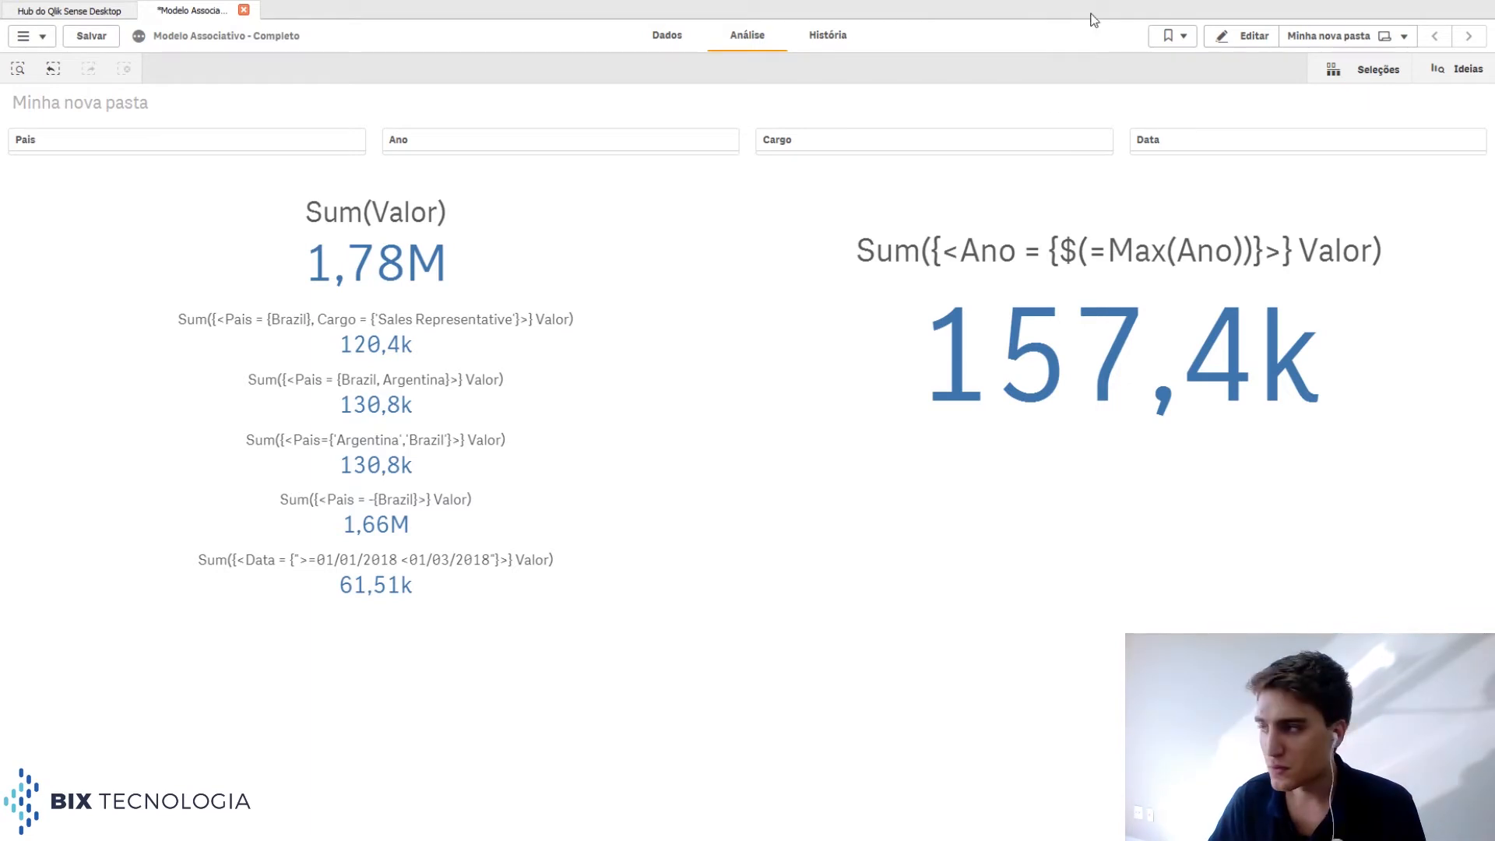
Step: In sheet edit mode, start an expression for the Max(Ano) KPI's label with the quoted text 'Total das Vendas '
{"action": "left_click", "coordinate": [1246, 36]}
{"action": "left_click", "coordinate": [1374, 289]}
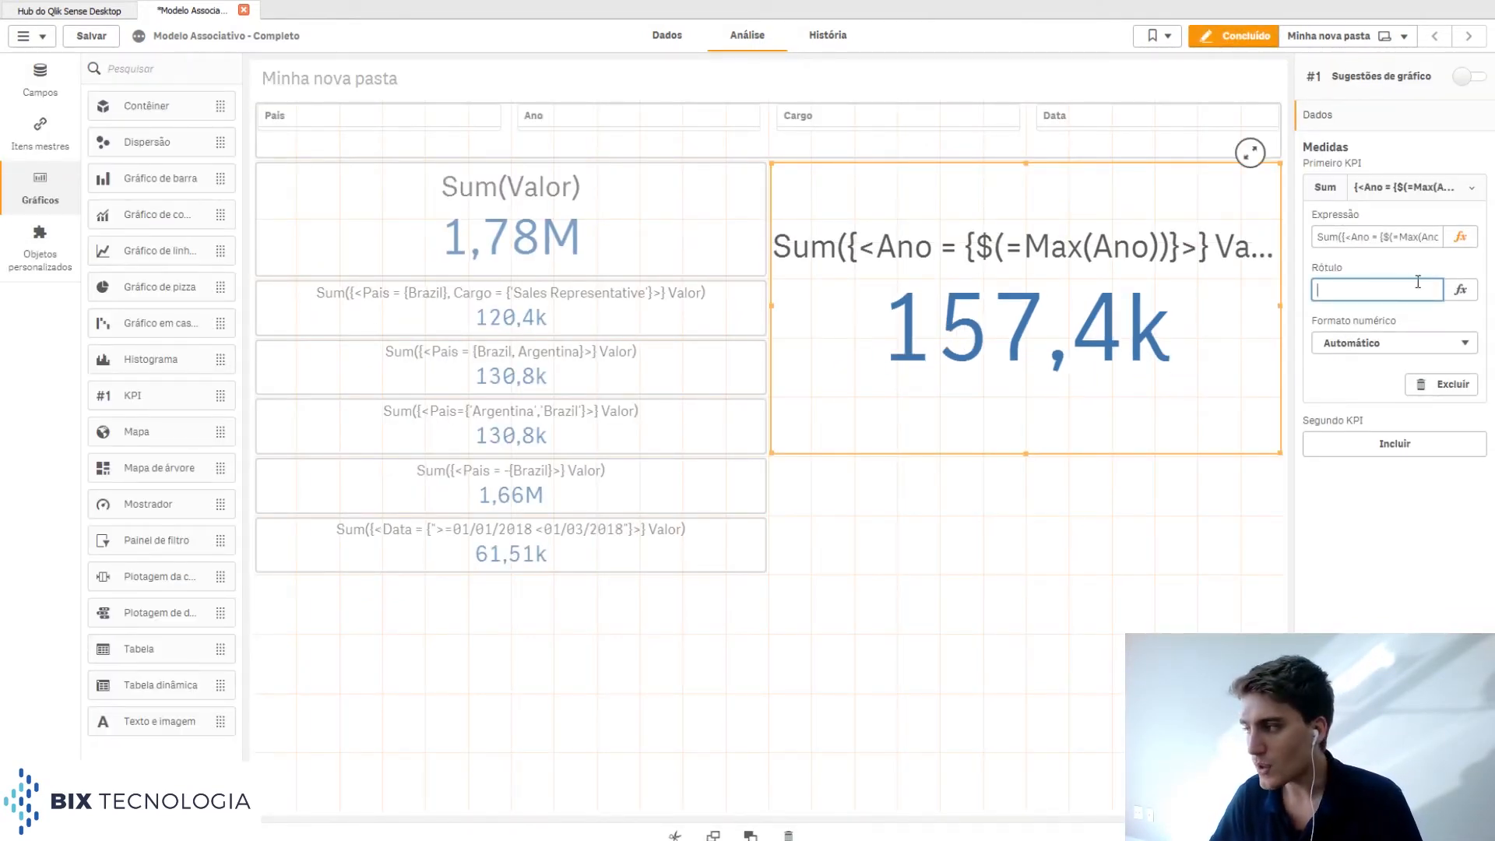
{"action": "left_click", "coordinate": [1459, 289]}
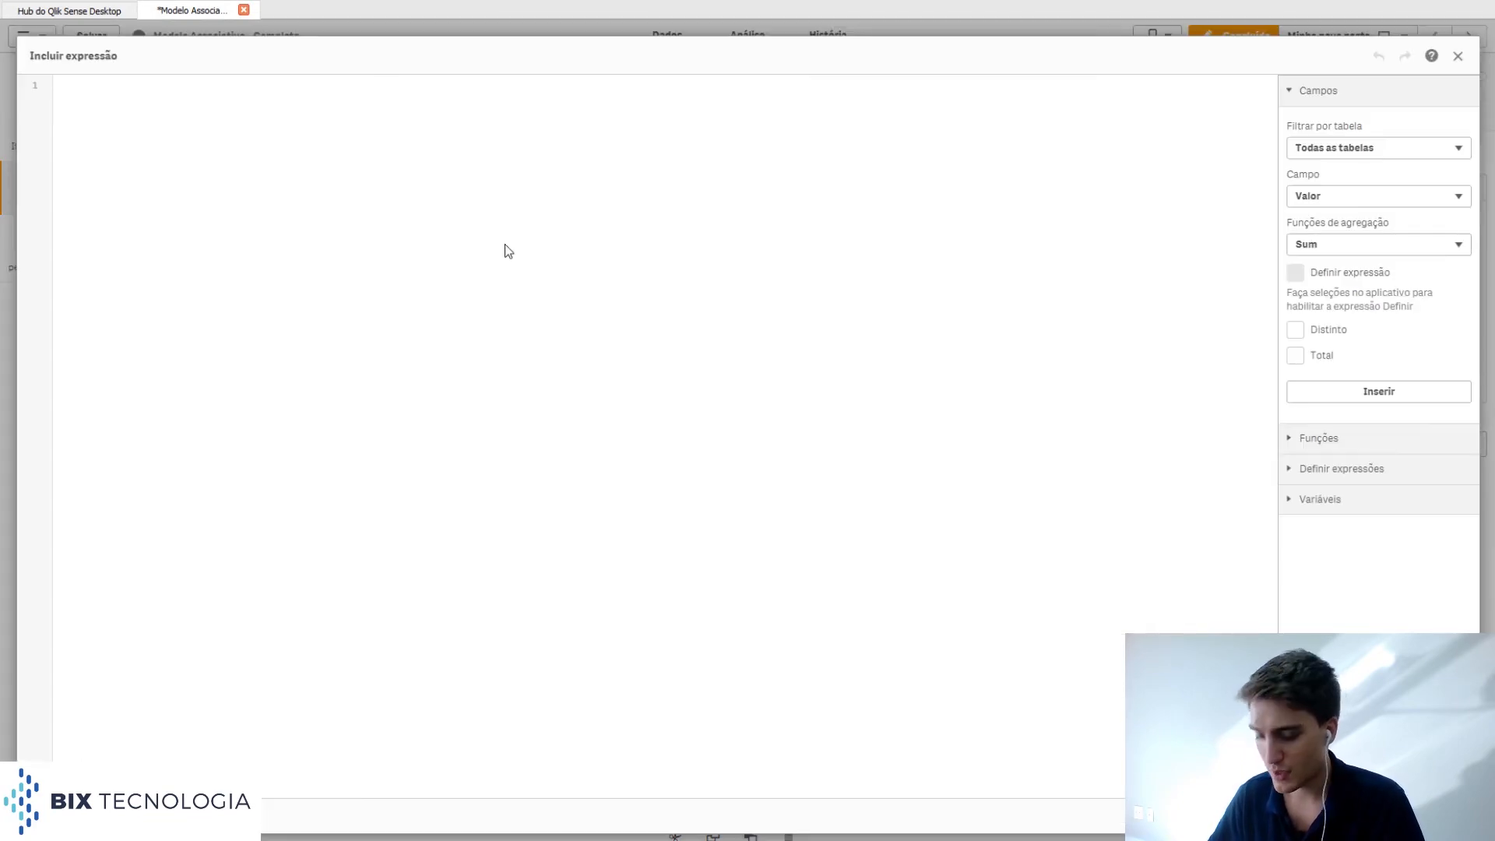
{"action": "type", "text": "Total"}
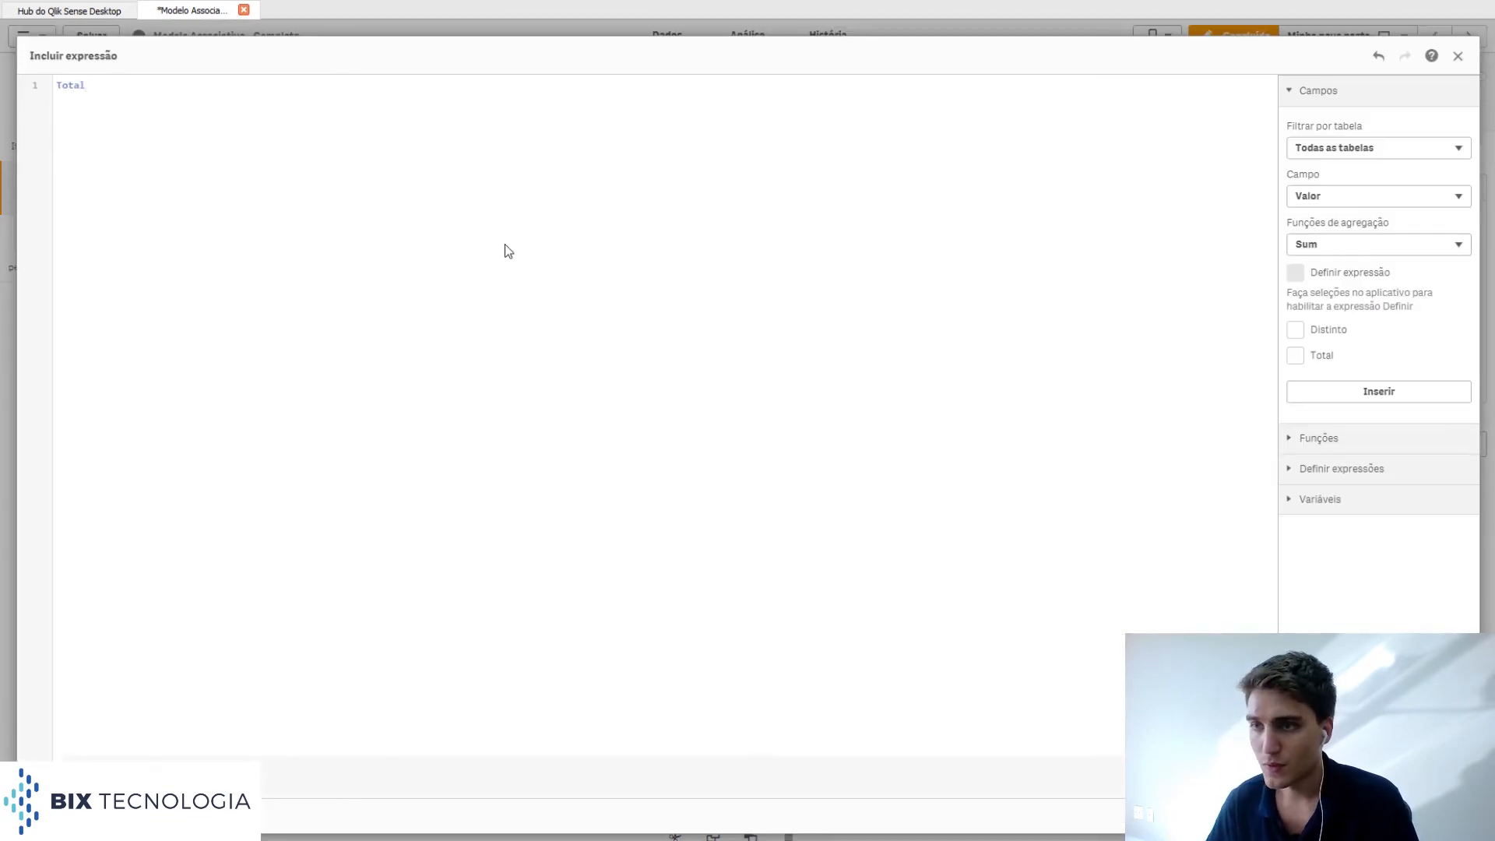
{"action": "type", "text": "'"}
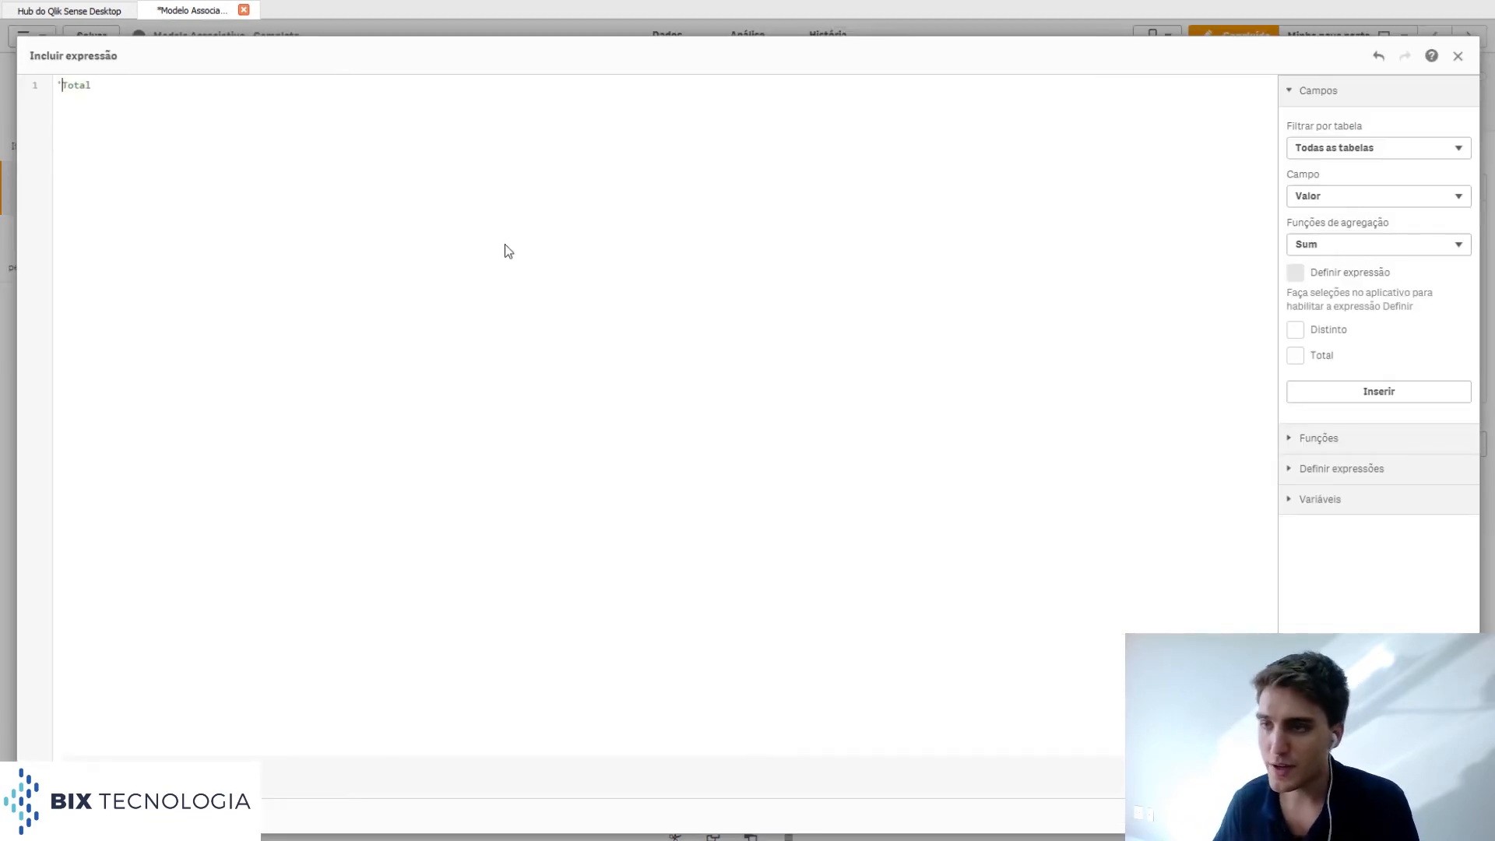
{"action": "type", "text": " das "}
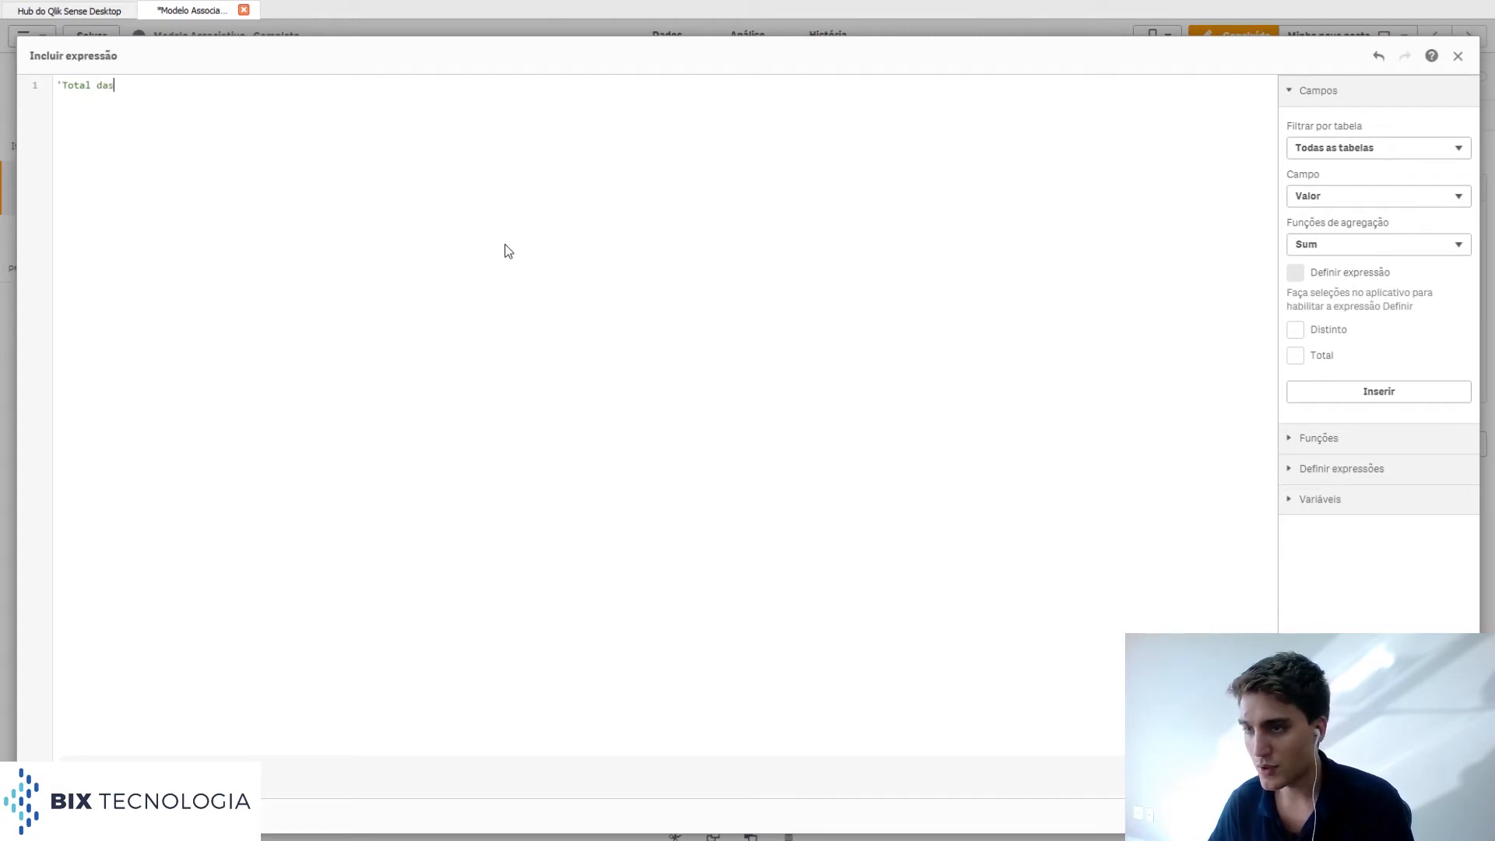
{"action": "type", "text": "Vendas'"}
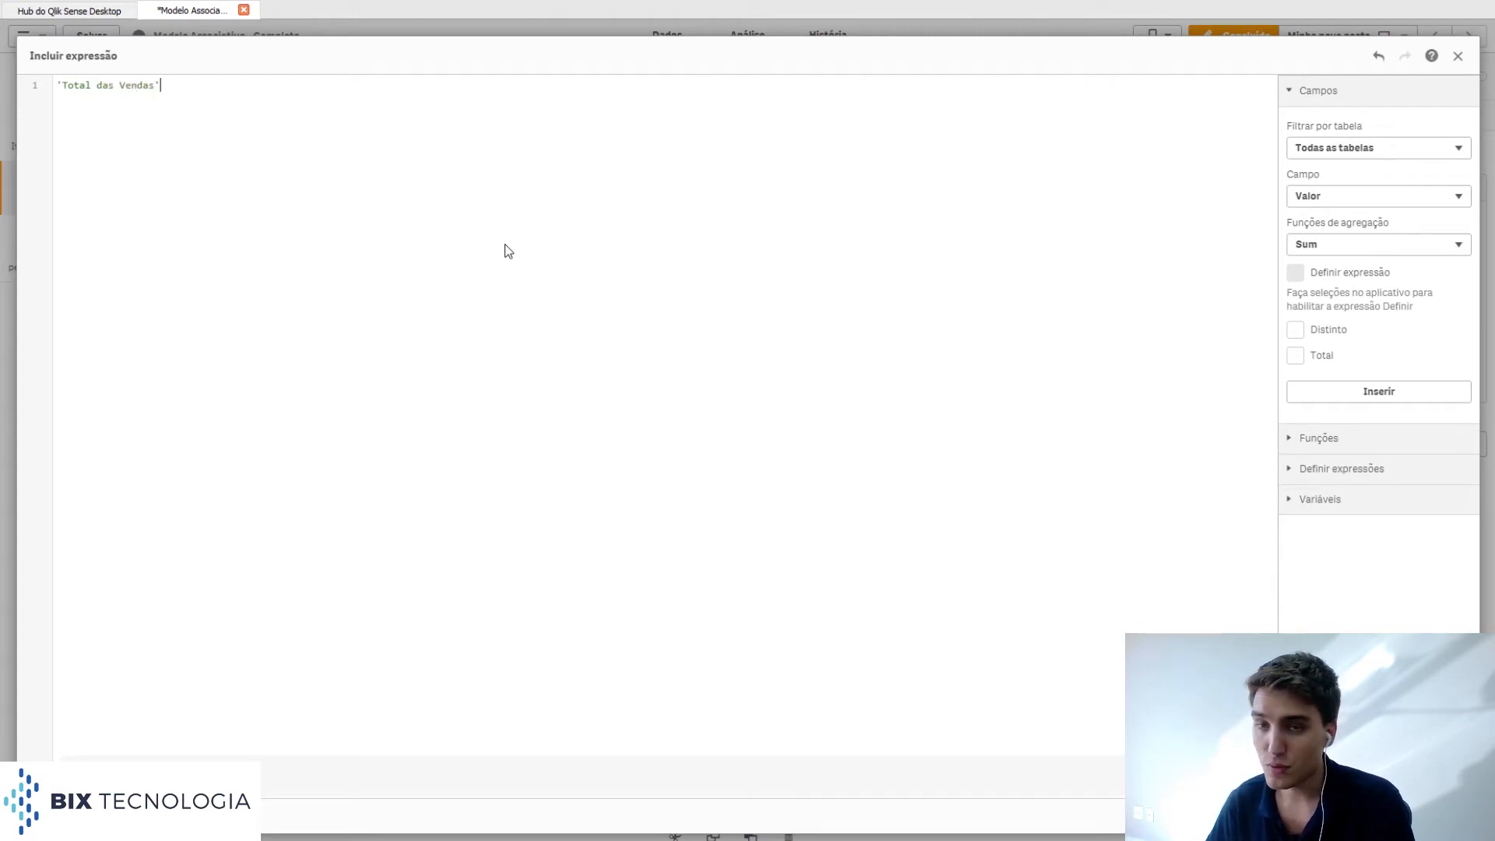
{"action": "key", "text": "BackSpace"}
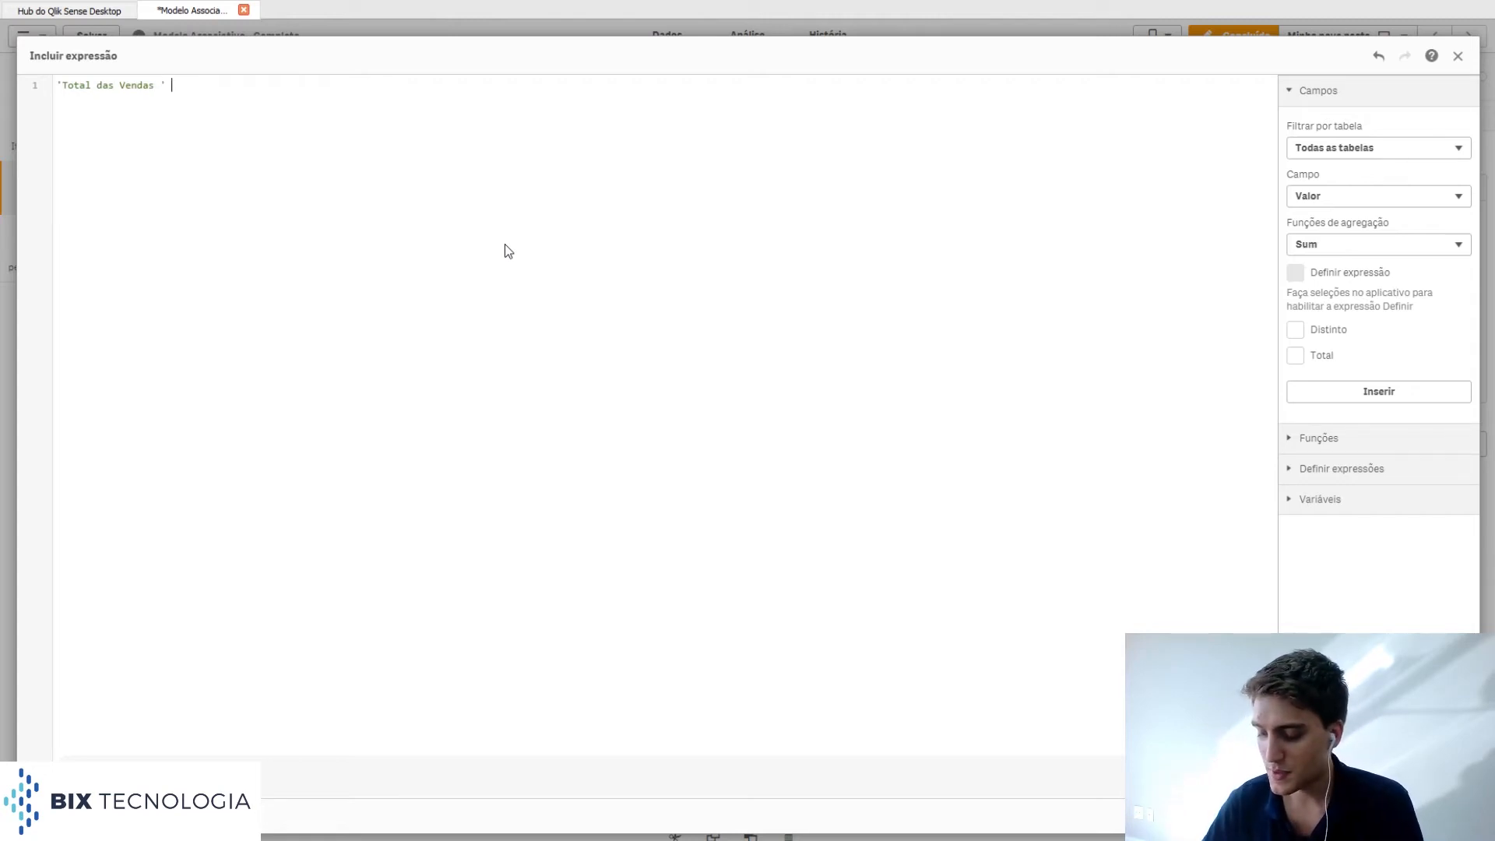
Step: Complete the label expression with & Max(Ano), apply it and finish editing the sheet
{"action": "type", "text": "& "}
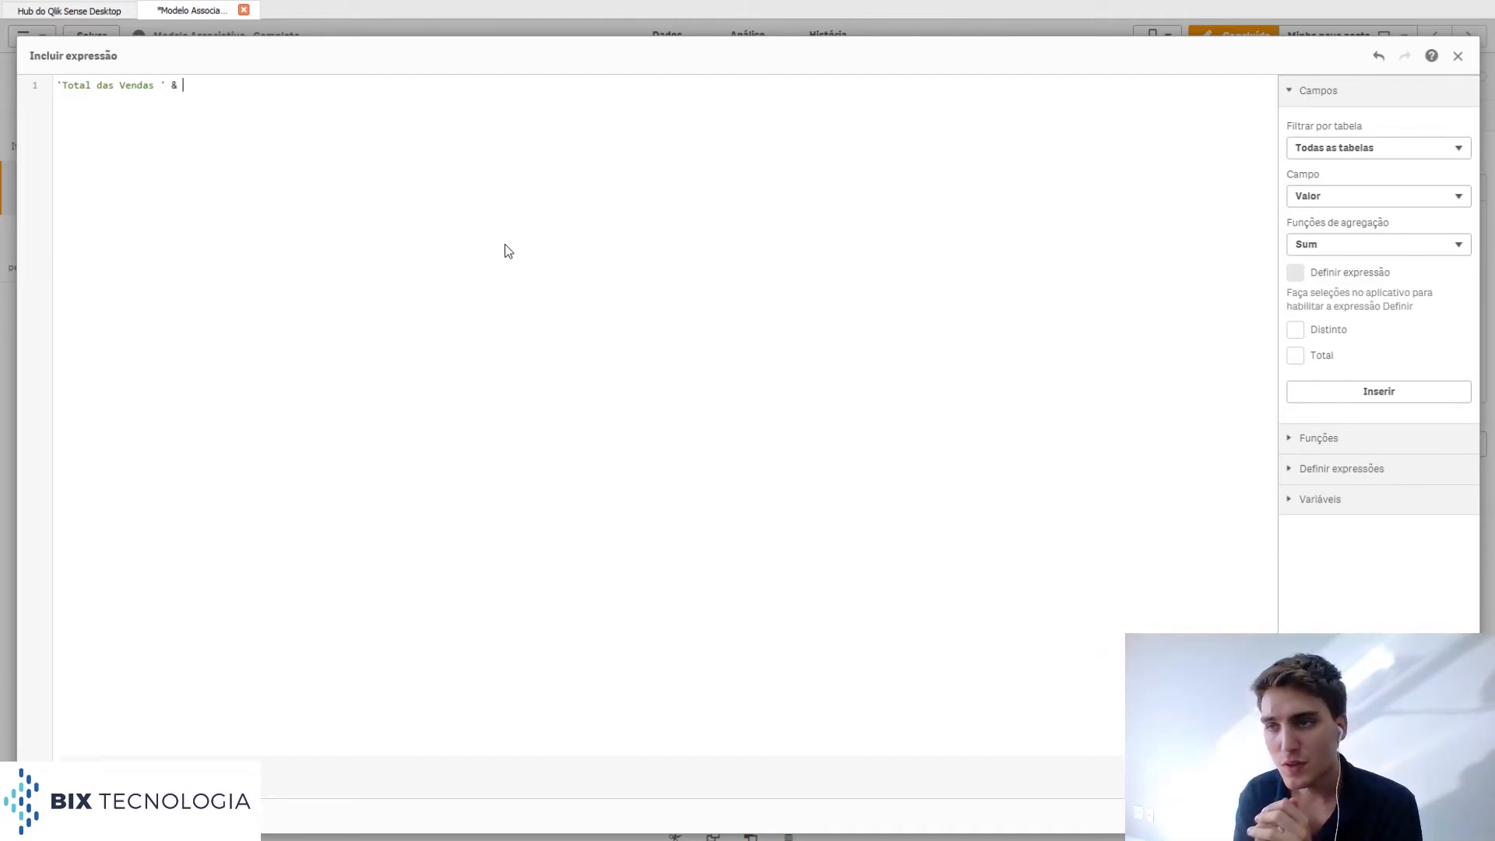
{"action": "type", "text": "Max("}
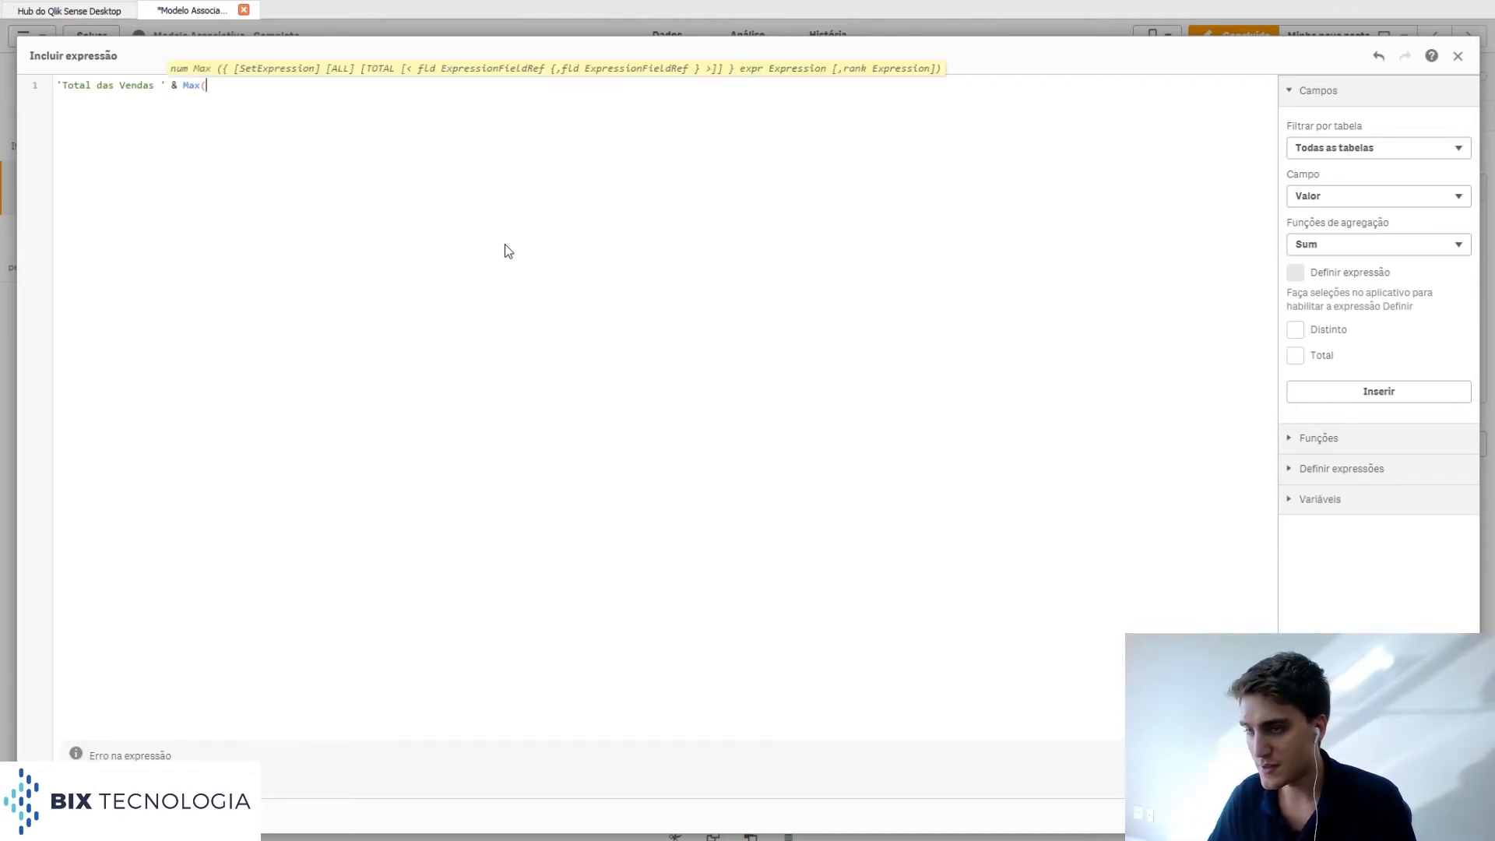
{"action": "type", "text": "Ano)"}
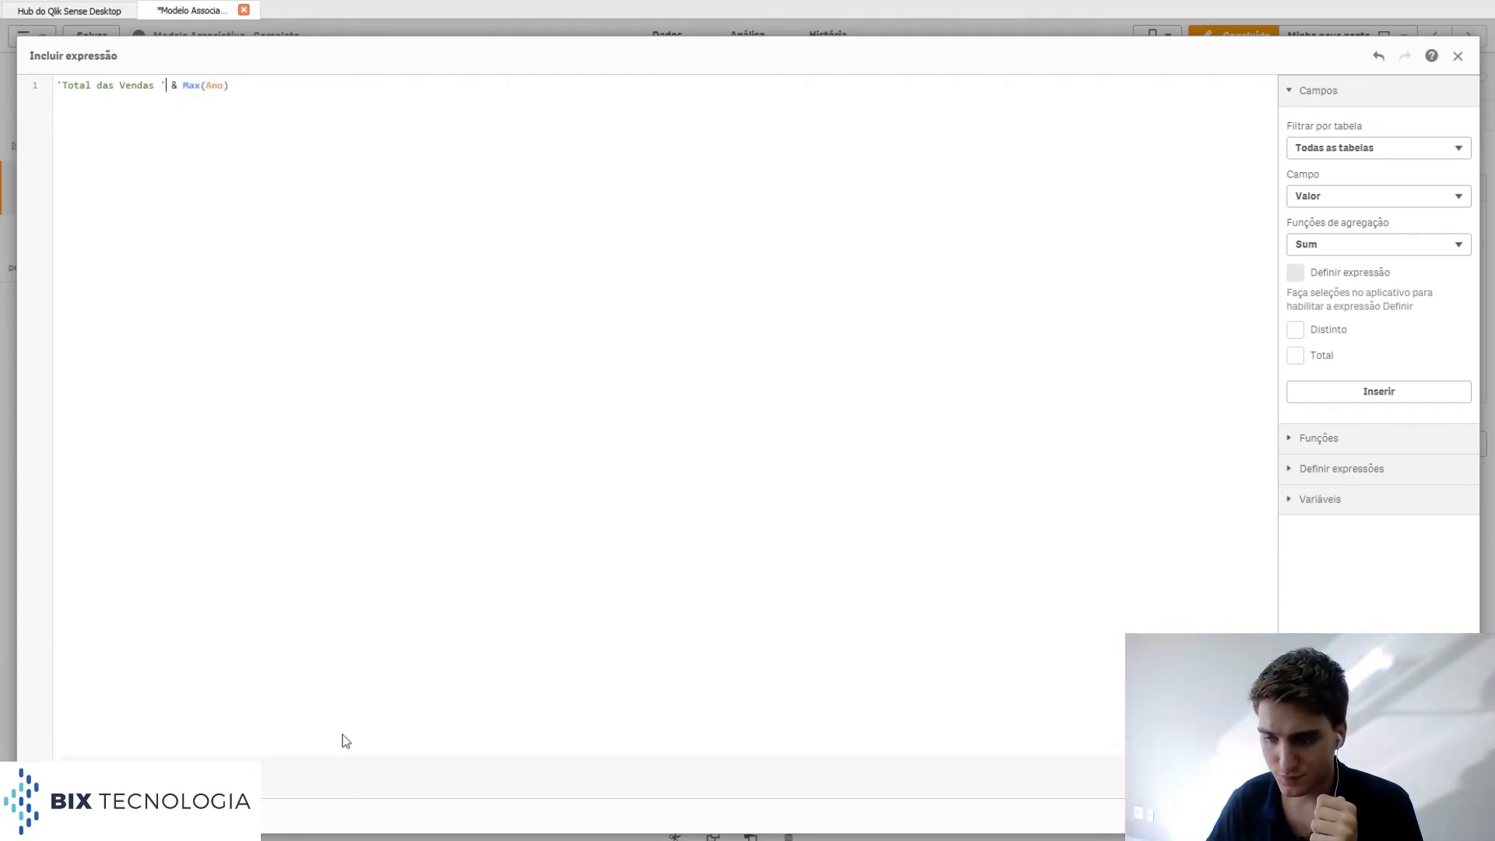
{"action": "left_click", "coordinate": [1443, 815]}
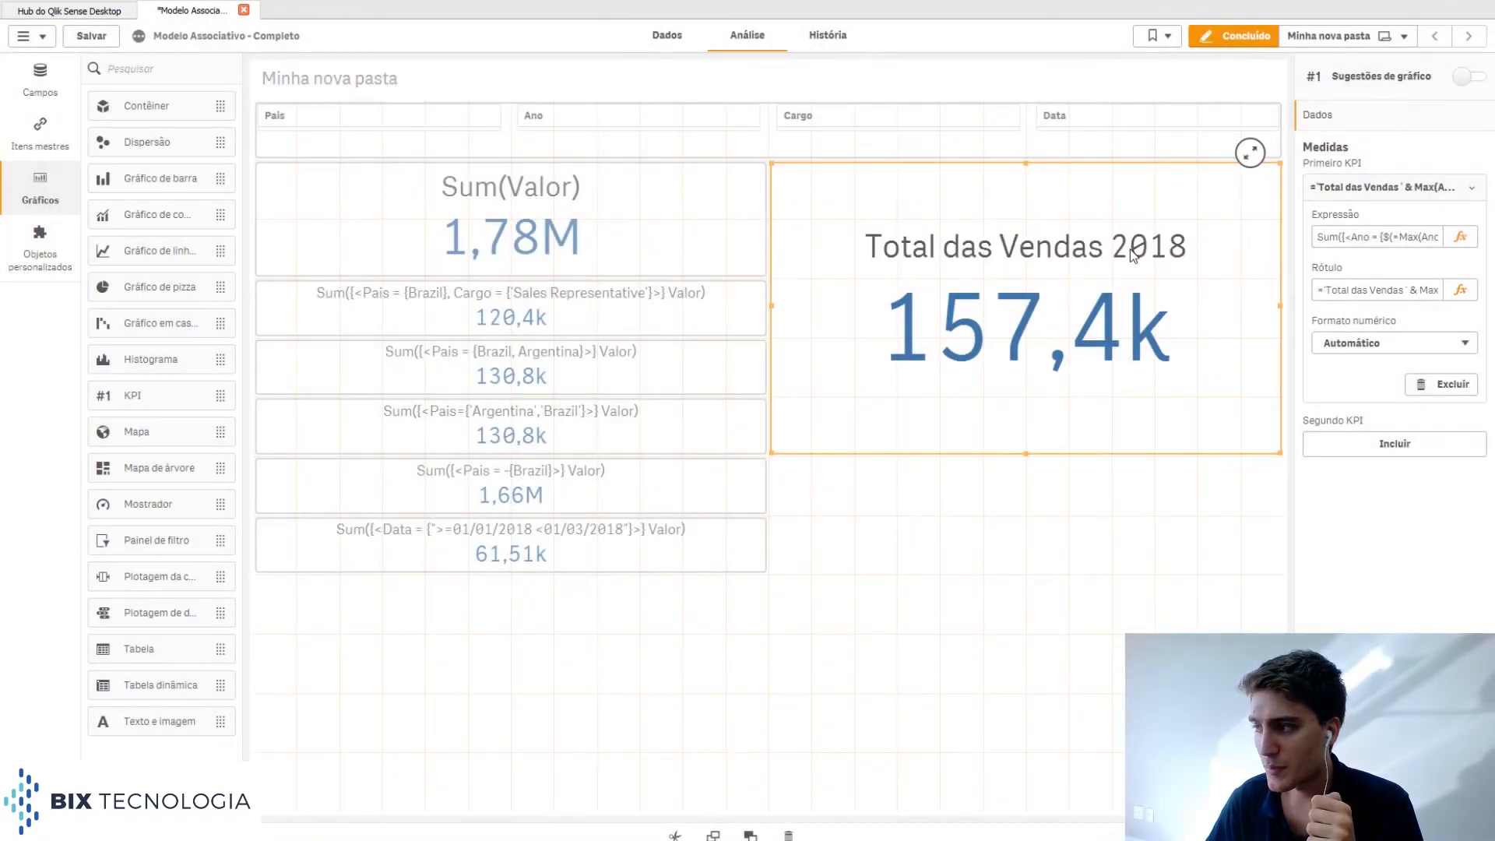
{"action": "left_click", "coordinate": [1226, 36]}
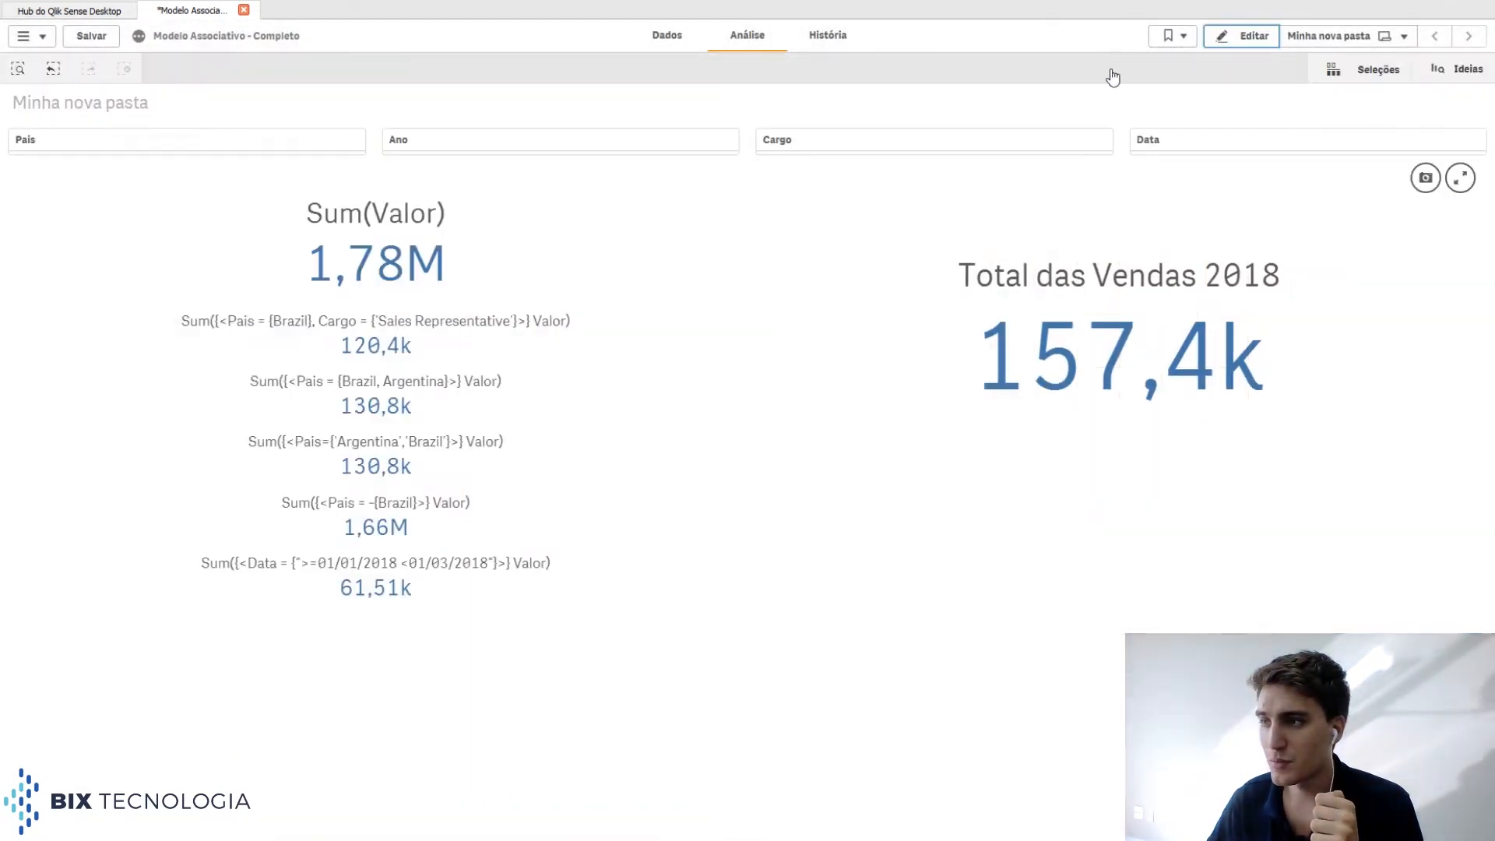
Step: Filter the sheet by the year 2017 in Ano to test the dynamic KPI label
{"action": "left_click", "coordinate": [301, 137]}
{"action": "left_click", "coordinate": [418, 133]}
{"action": "left_click", "coordinate": [420, 138]}
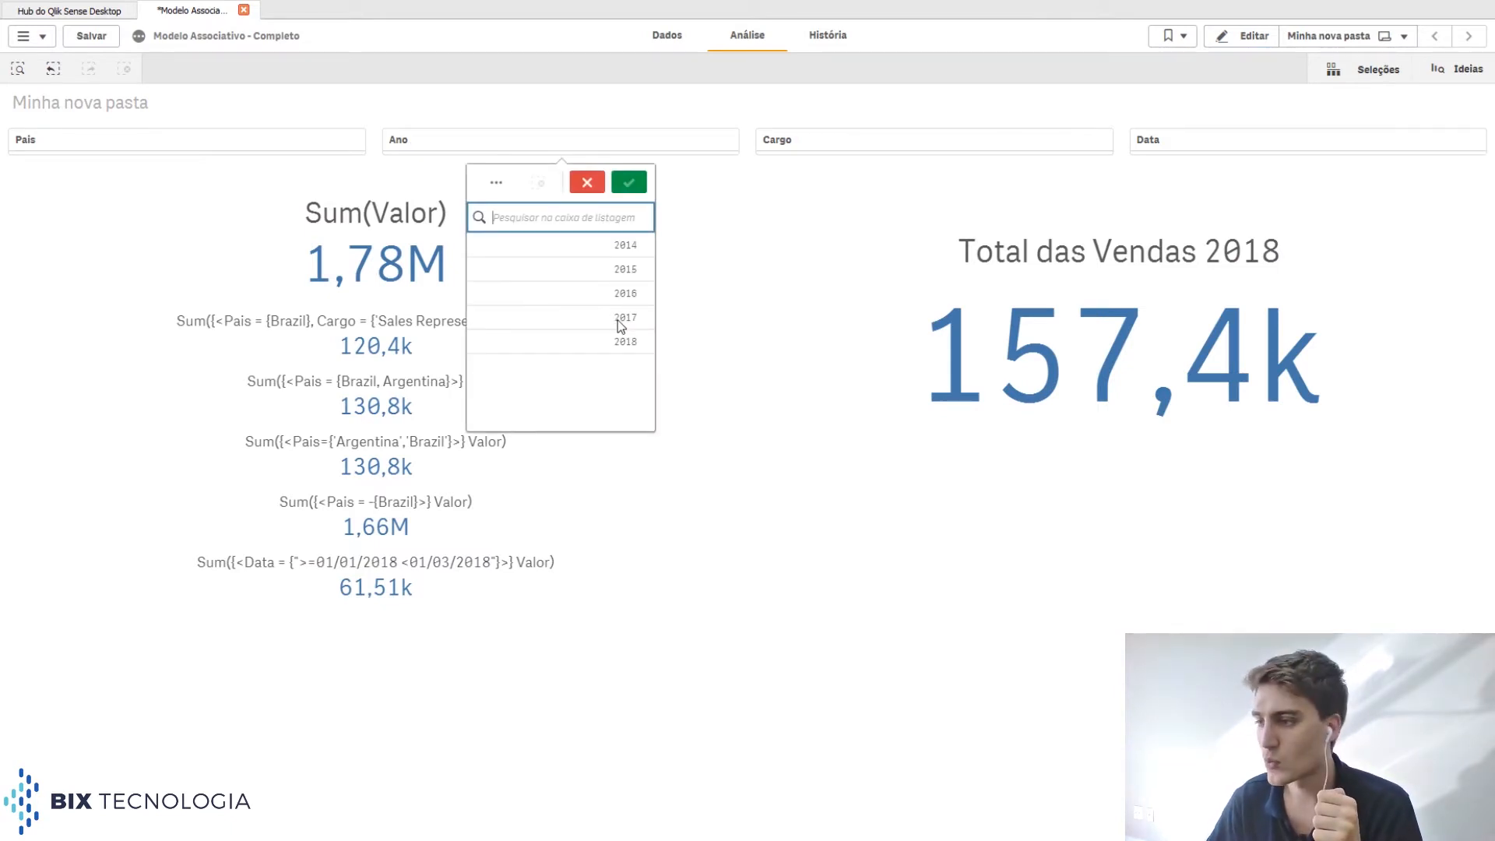
{"action": "left_click", "coordinate": [618, 317]}
{"action": "left_click", "coordinate": [627, 184]}
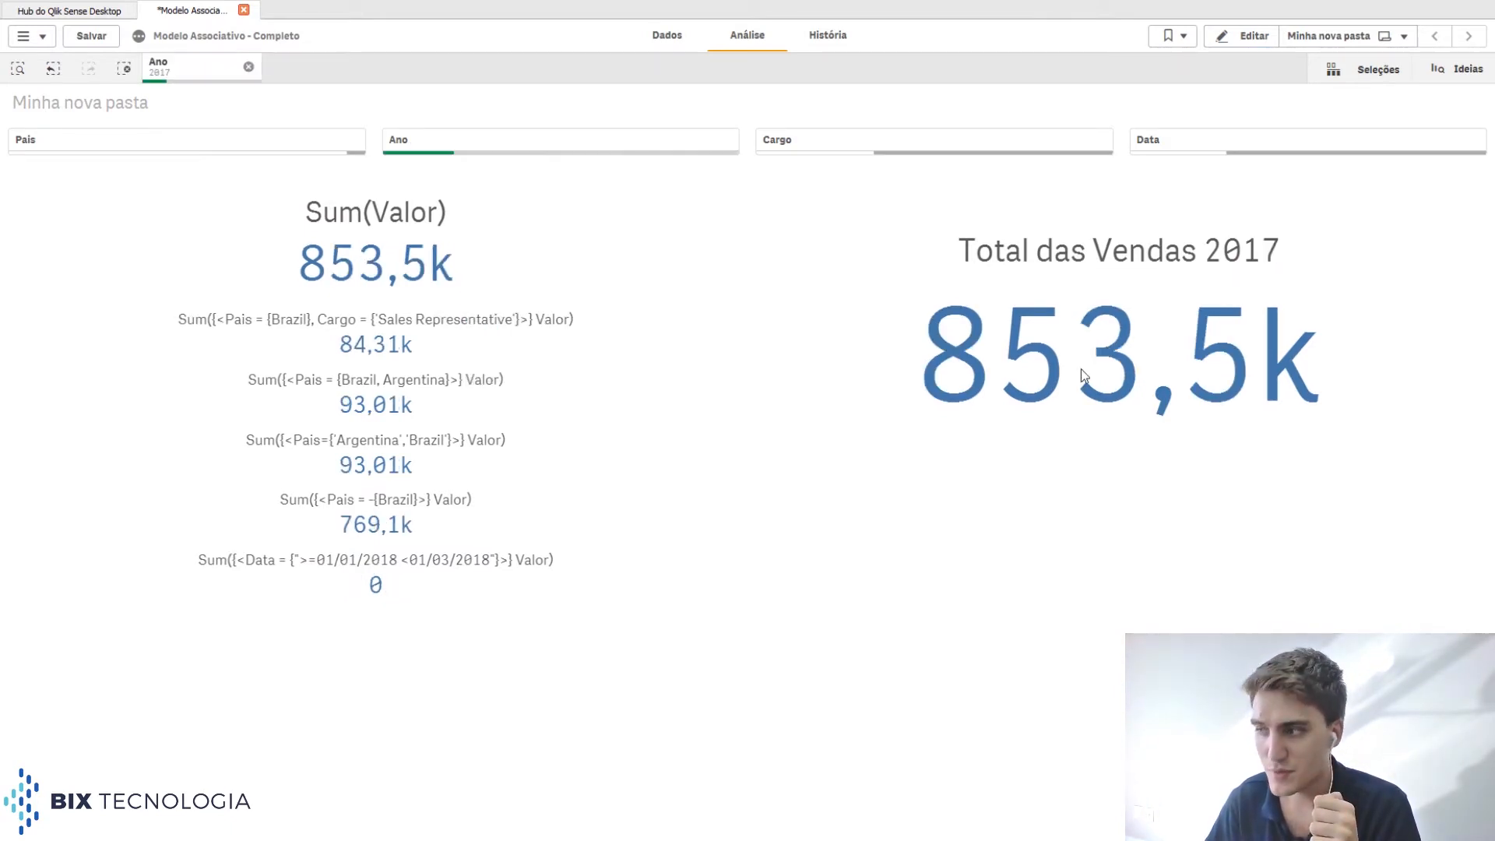
Step: Test the KPI with both 2016 and 2017 selected in Ano, deselect both years and confirm
{"action": "left_click", "coordinate": [506, 137]}
{"action": "left_click", "coordinate": [632, 317]}
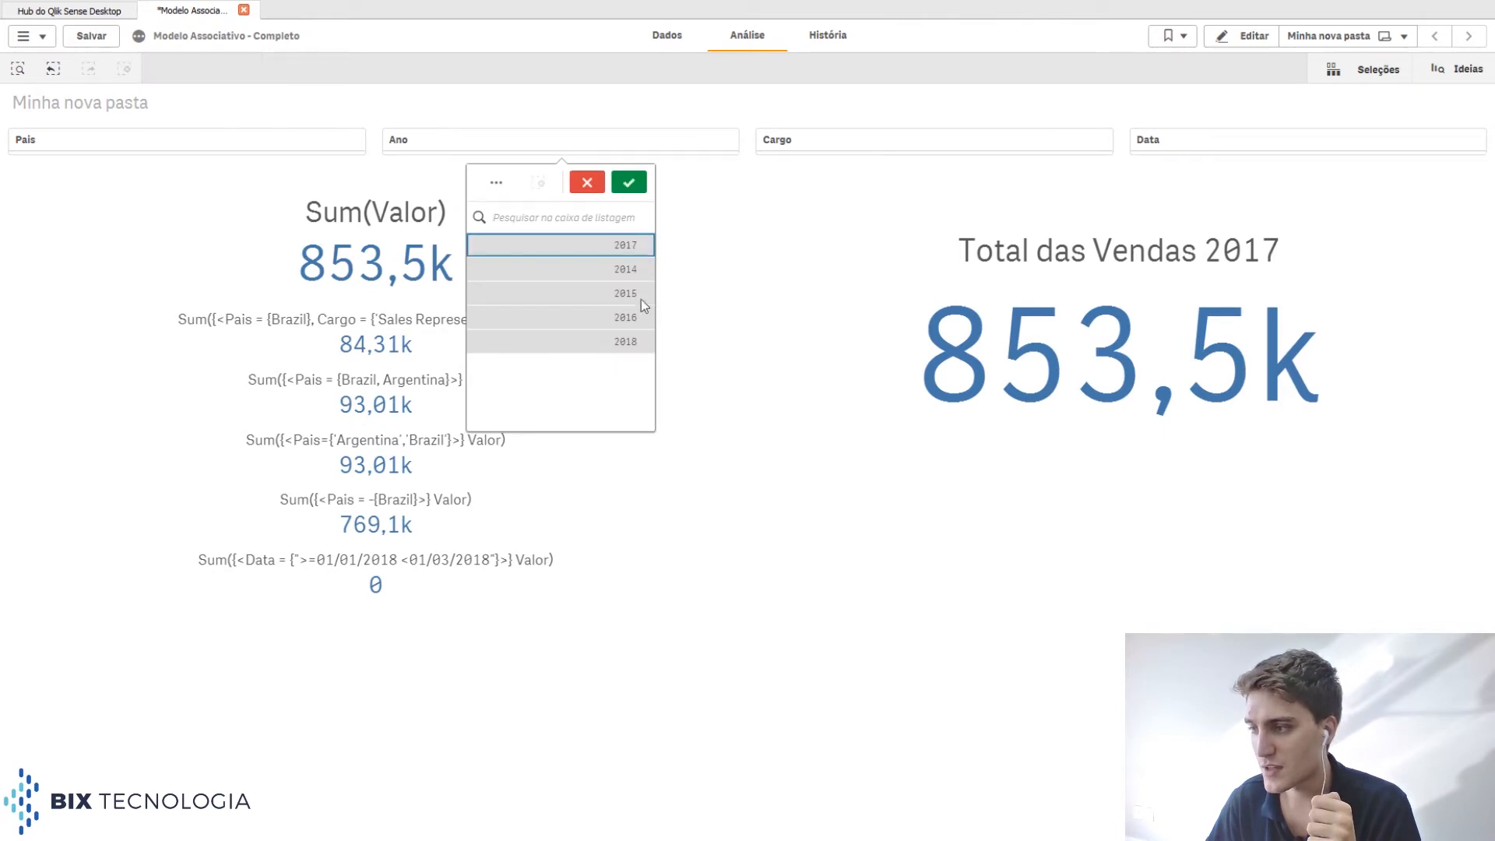
{"action": "left_click", "coordinate": [640, 249]}
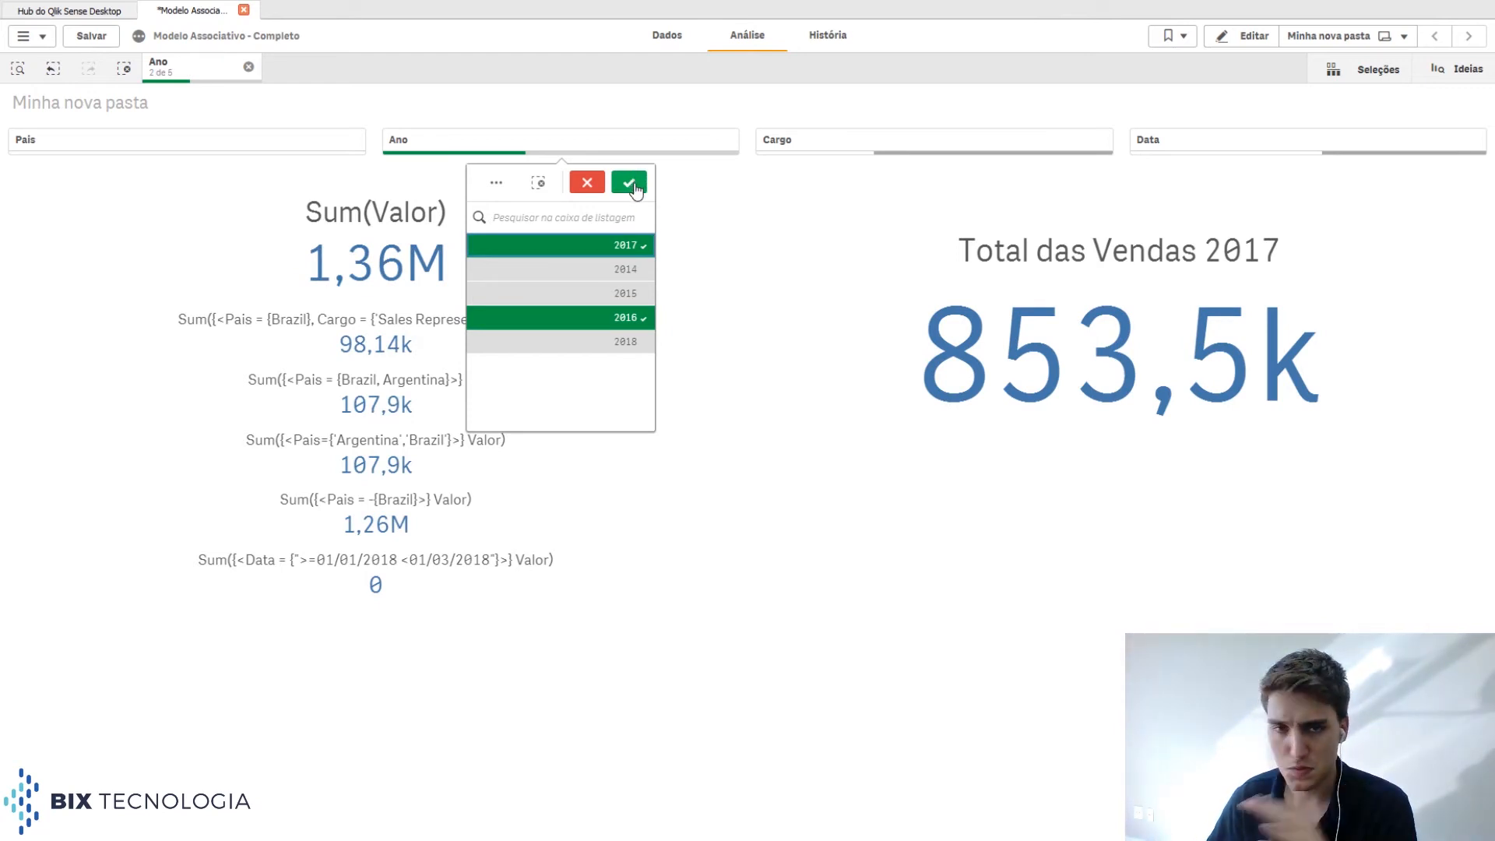
{"action": "left_click", "coordinate": [627, 318]}
{"action": "left_click", "coordinate": [632, 246]}
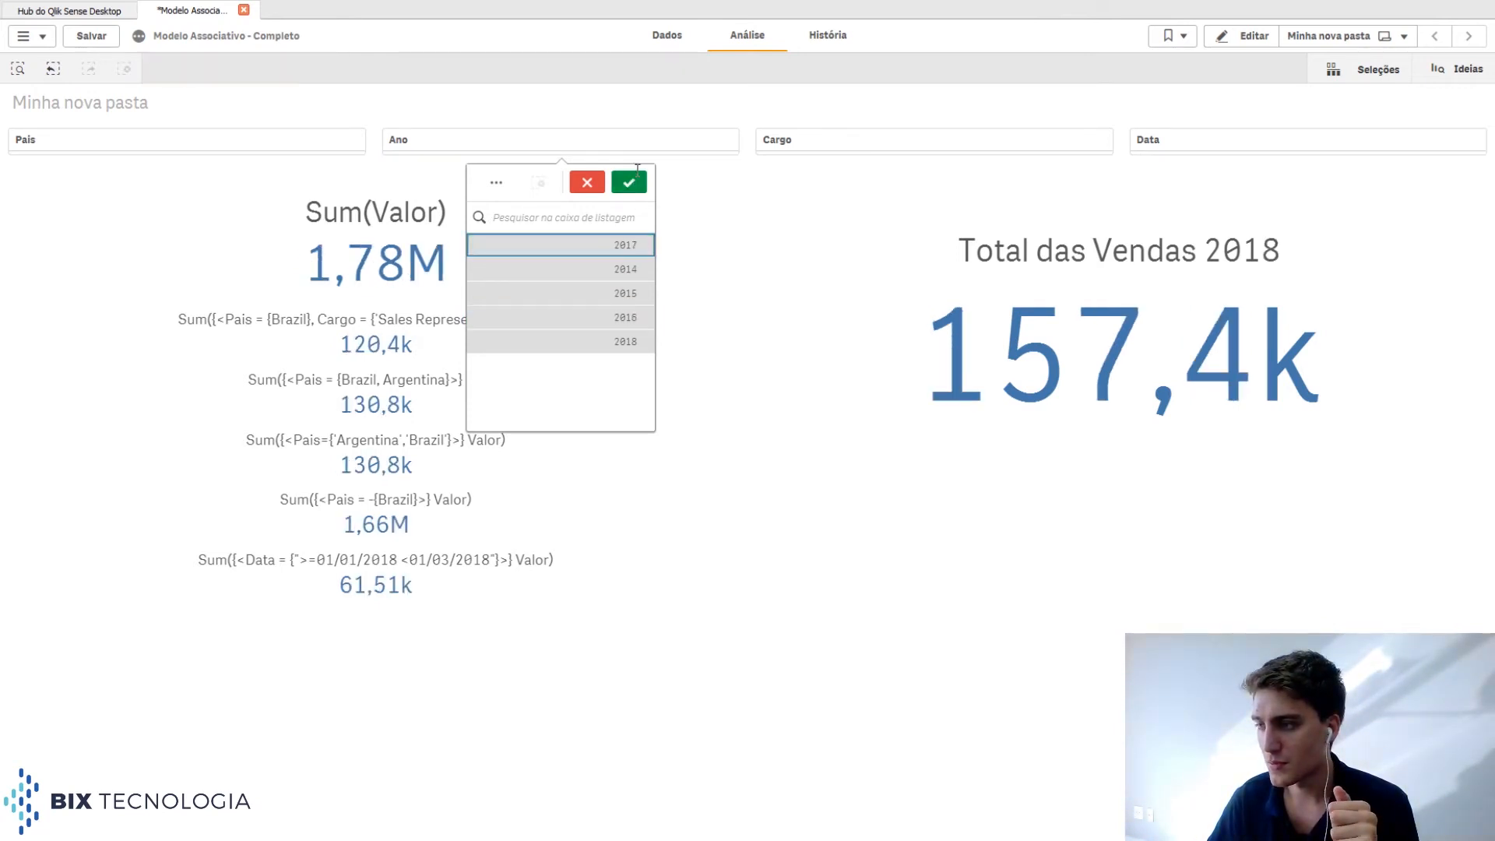
{"action": "left_click", "coordinate": [629, 182]}
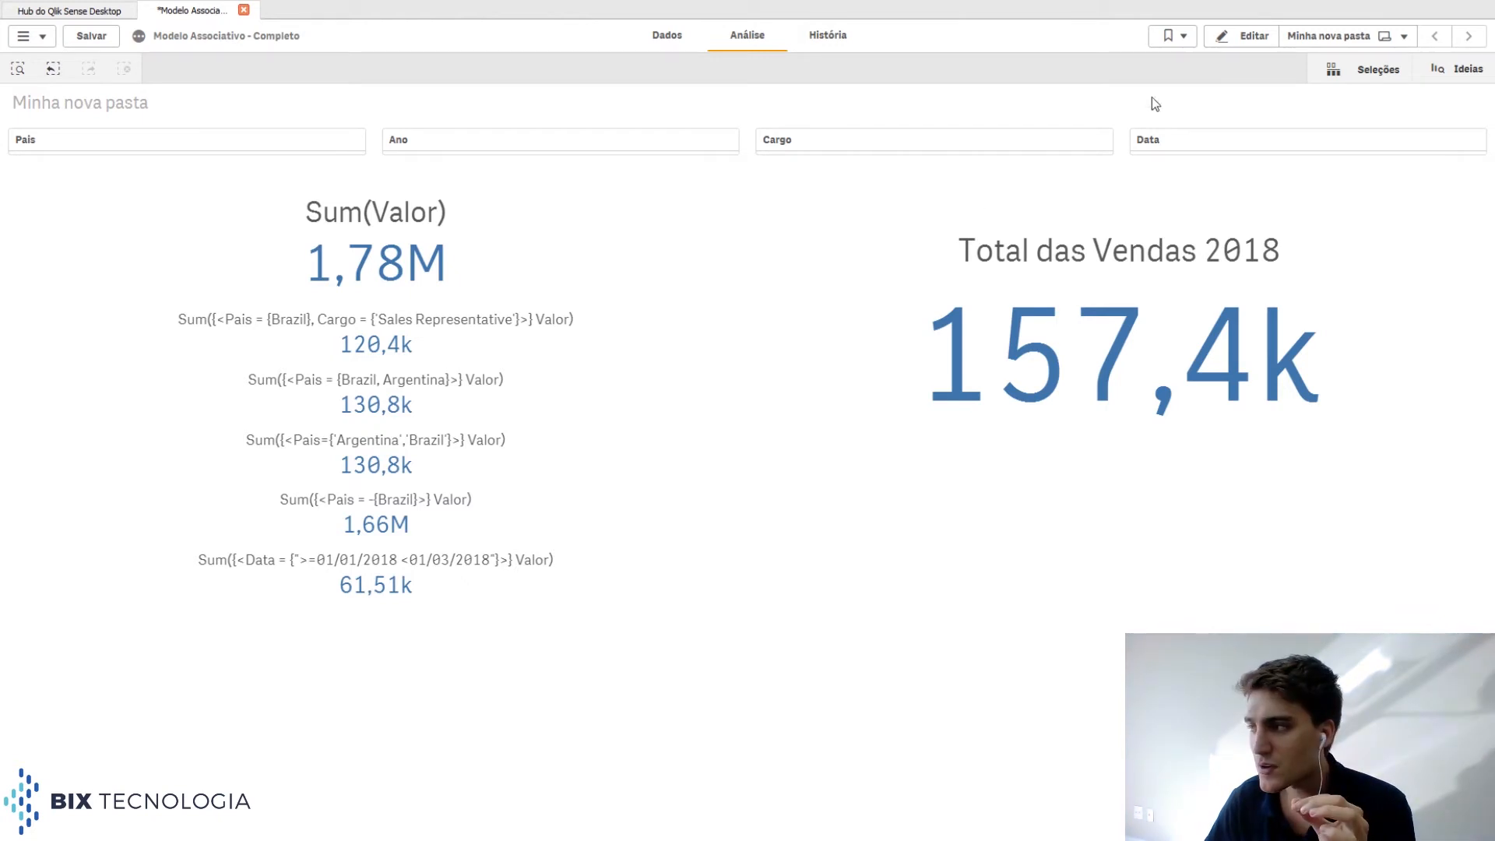
Step: Put the sheet in edit mode and review the Max(Ano) part of the Total das Vendas KPI's expression
{"action": "left_click", "coordinate": [1231, 44]}
{"action": "left_click", "coordinate": [1160, 244]}
{"action": "left_click", "coordinate": [1425, 227]}
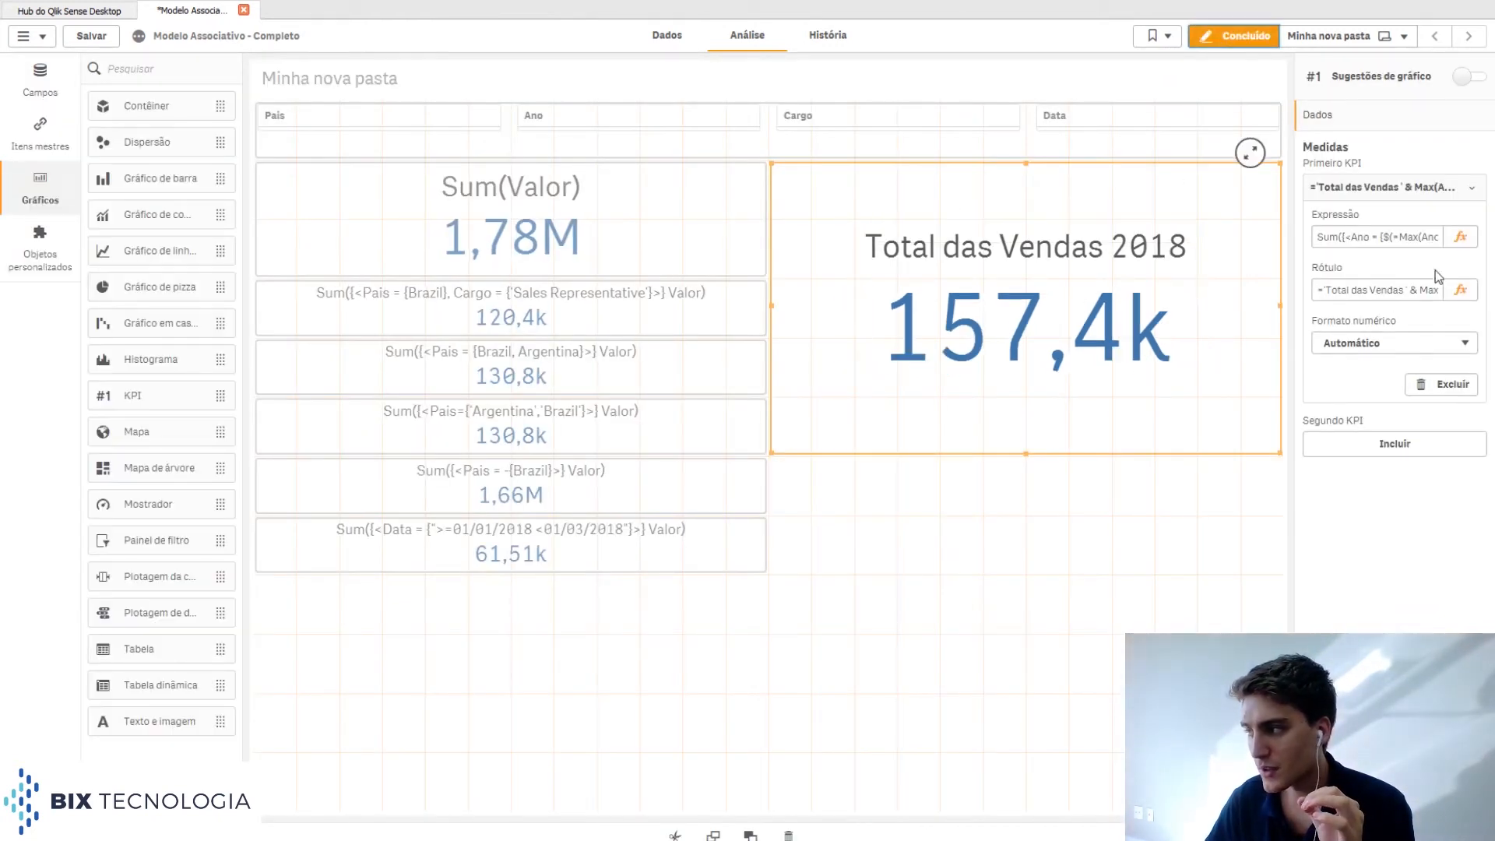
{"action": "left_click", "coordinate": [1460, 237]}
{"action": "left_click_drag", "start_coordinate": [152, 83], "coordinate": [193, 85]}
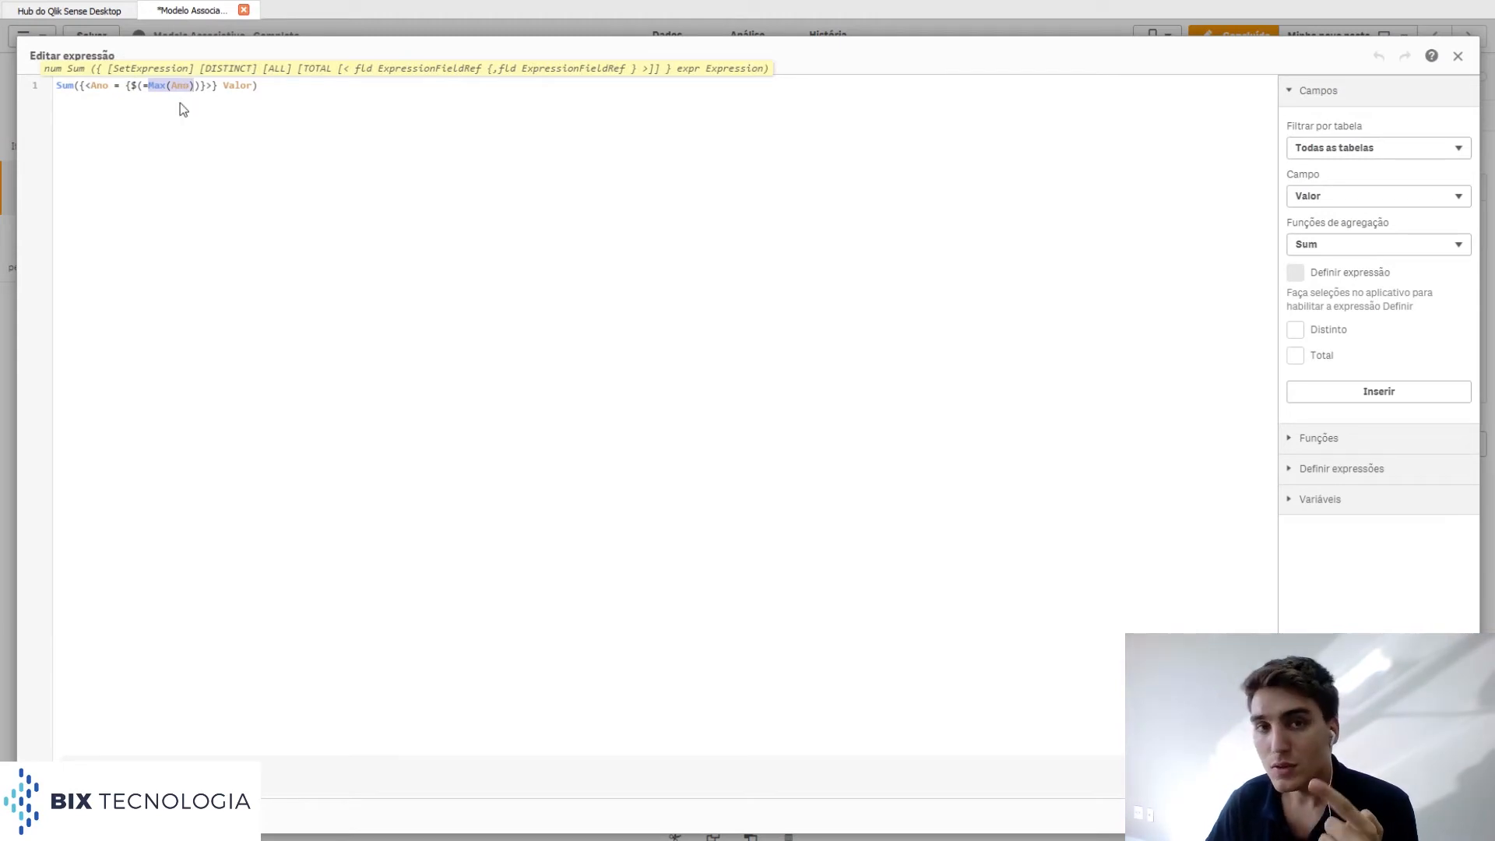
{"action": "left_click", "coordinate": [1440, 816]}
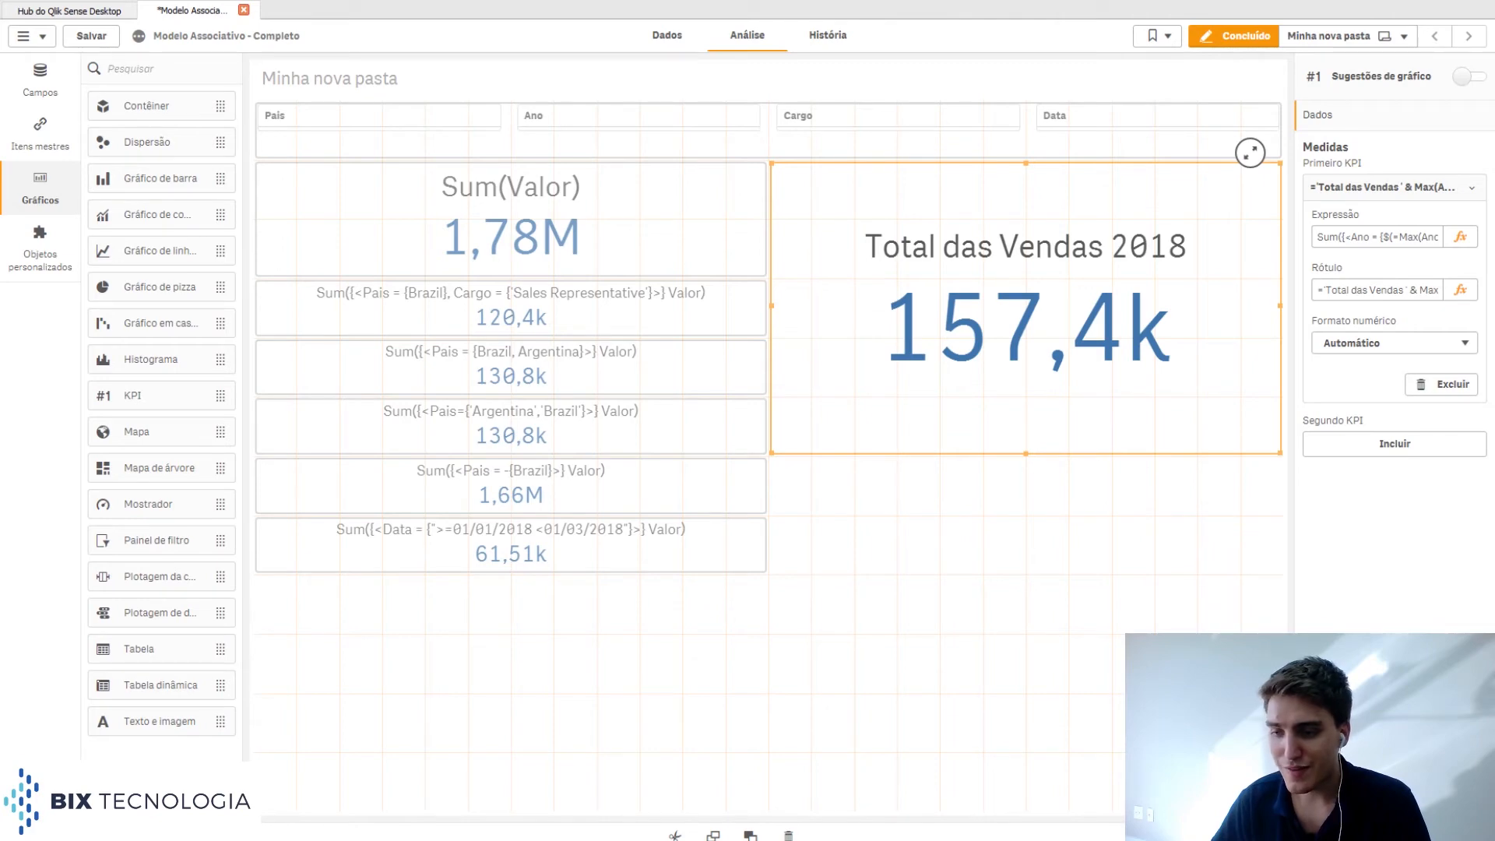
Step: Create a new variable in the app and name it vMaxAno
{"action": "key", "text": "ctrl+alt+v"}
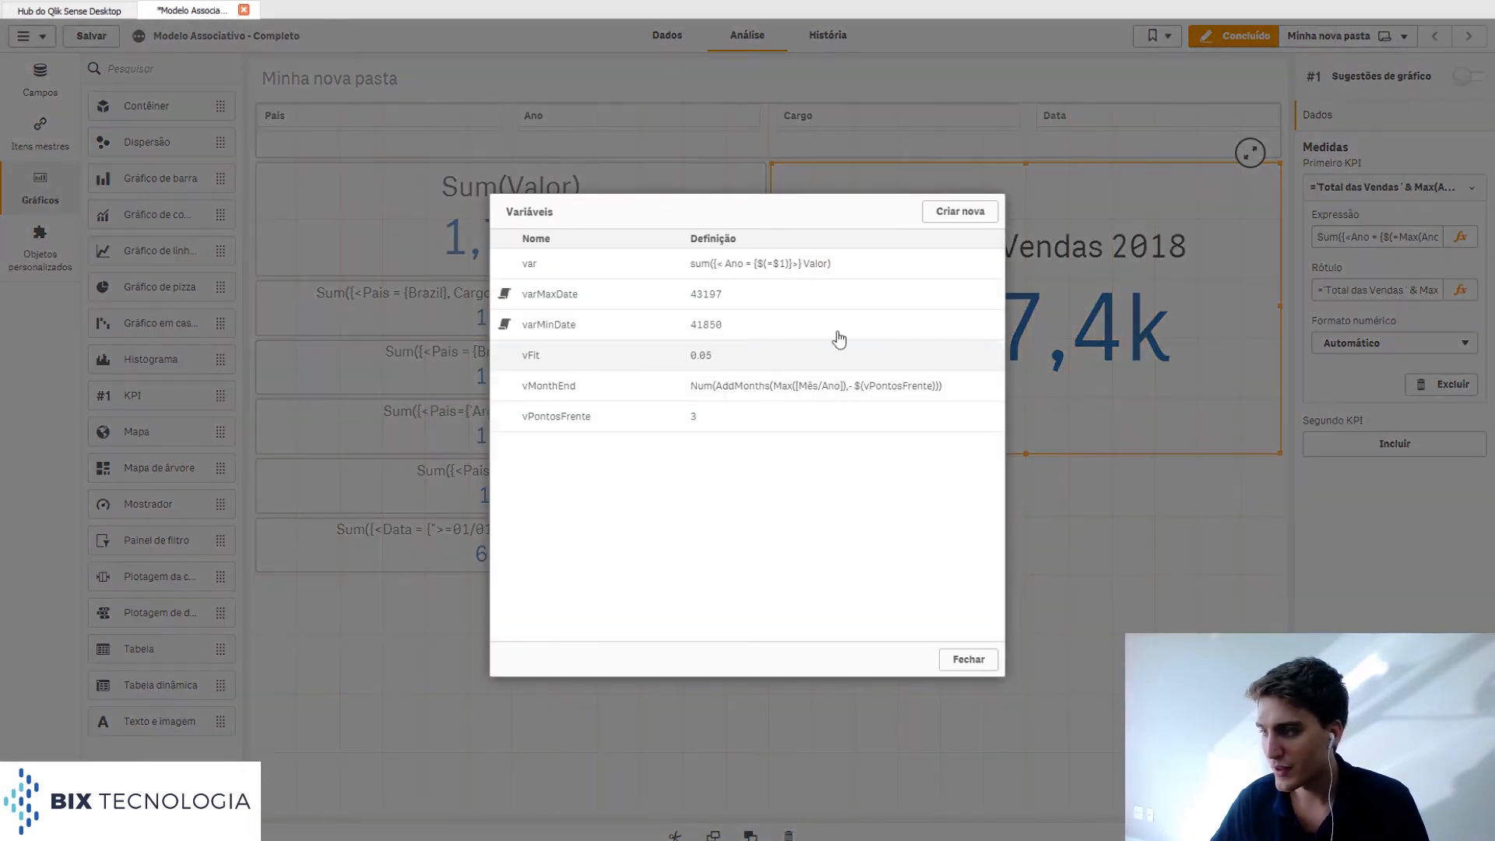
{"action": "left_click", "coordinate": [964, 214]}
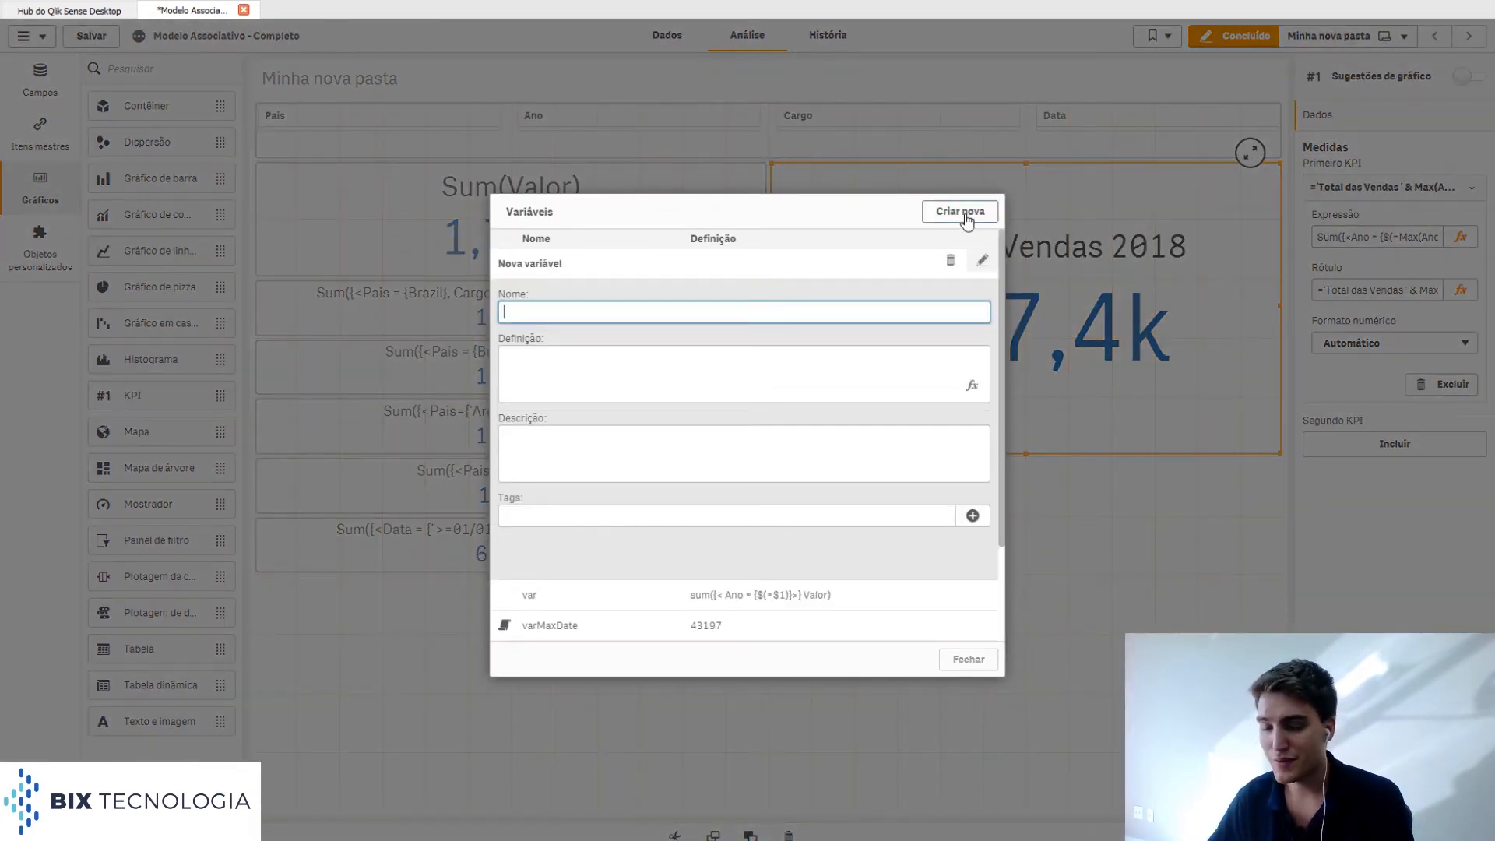
{"action": "type", "text": "vMaxAno"}
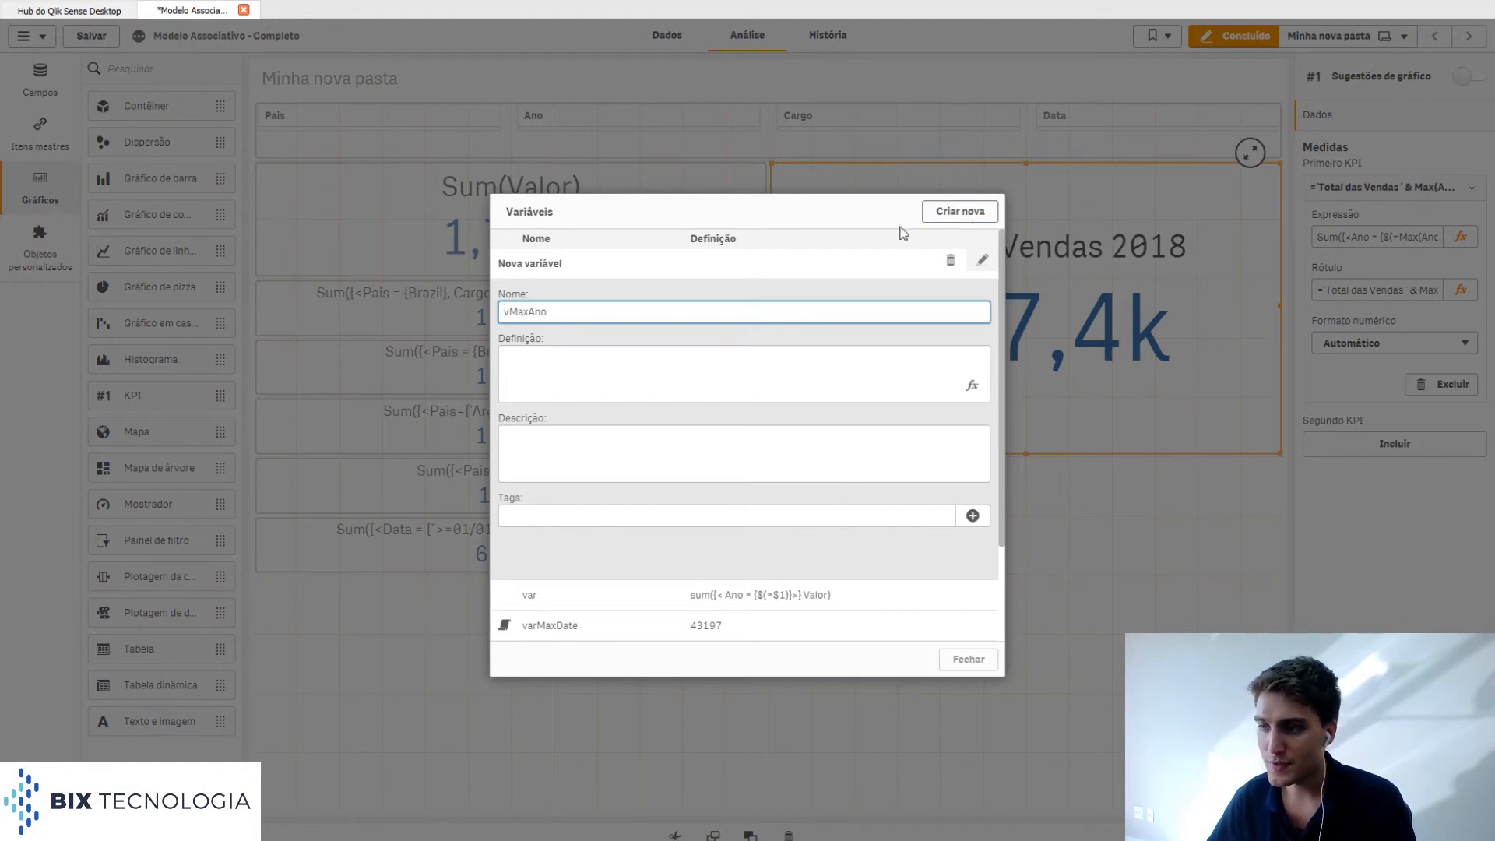
{"action": "left_click", "coordinate": [698, 376]}
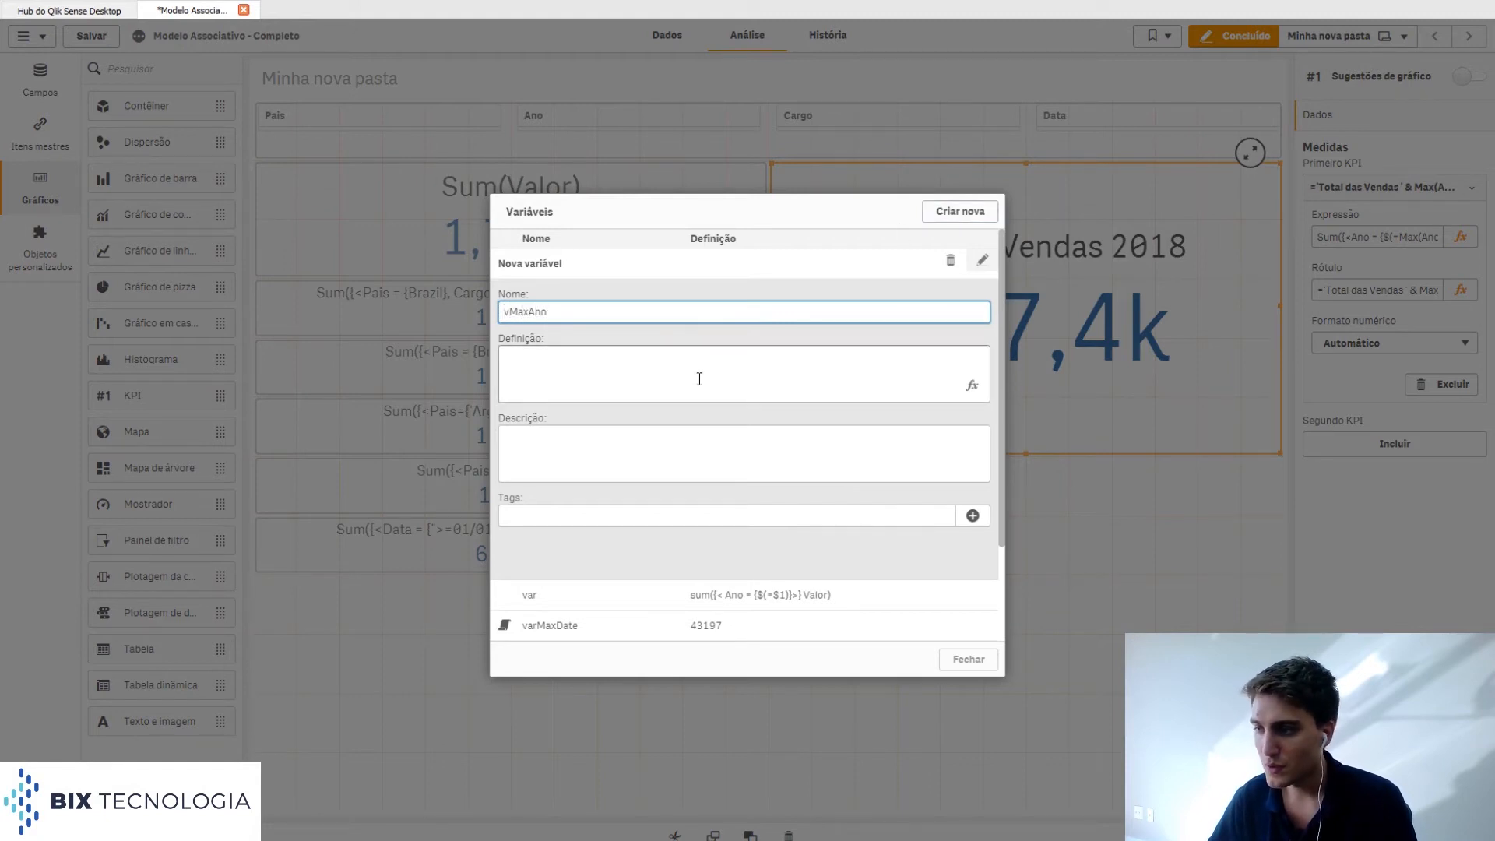
Step: Set the definition of the vMaxAno variable to Max(Ano), save the variable and close the variables dialog
{"action": "left_click", "coordinate": [973, 388]}
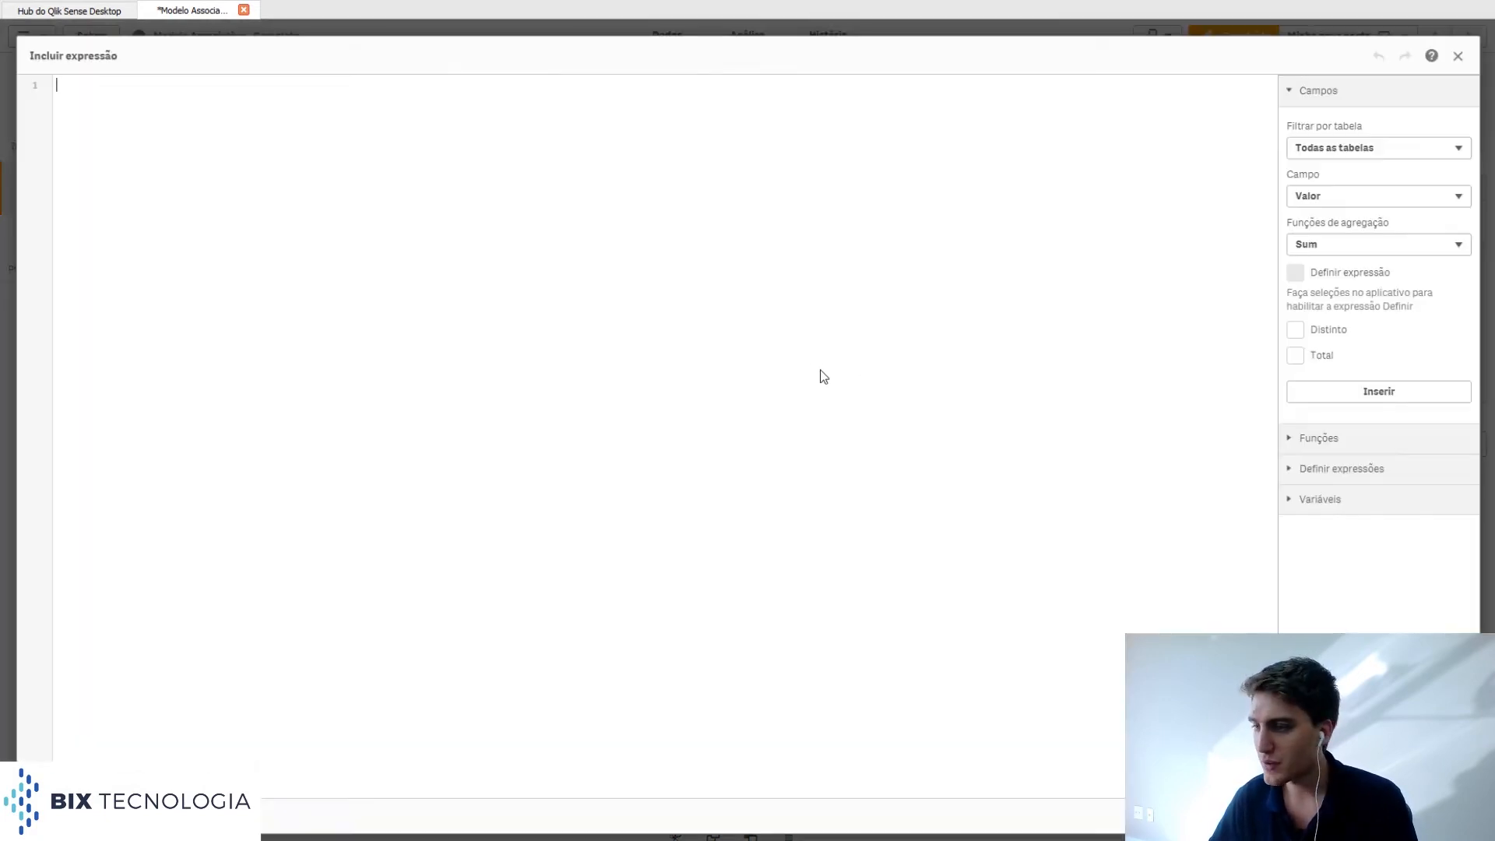
{"action": "type", "text": "Max(A"}
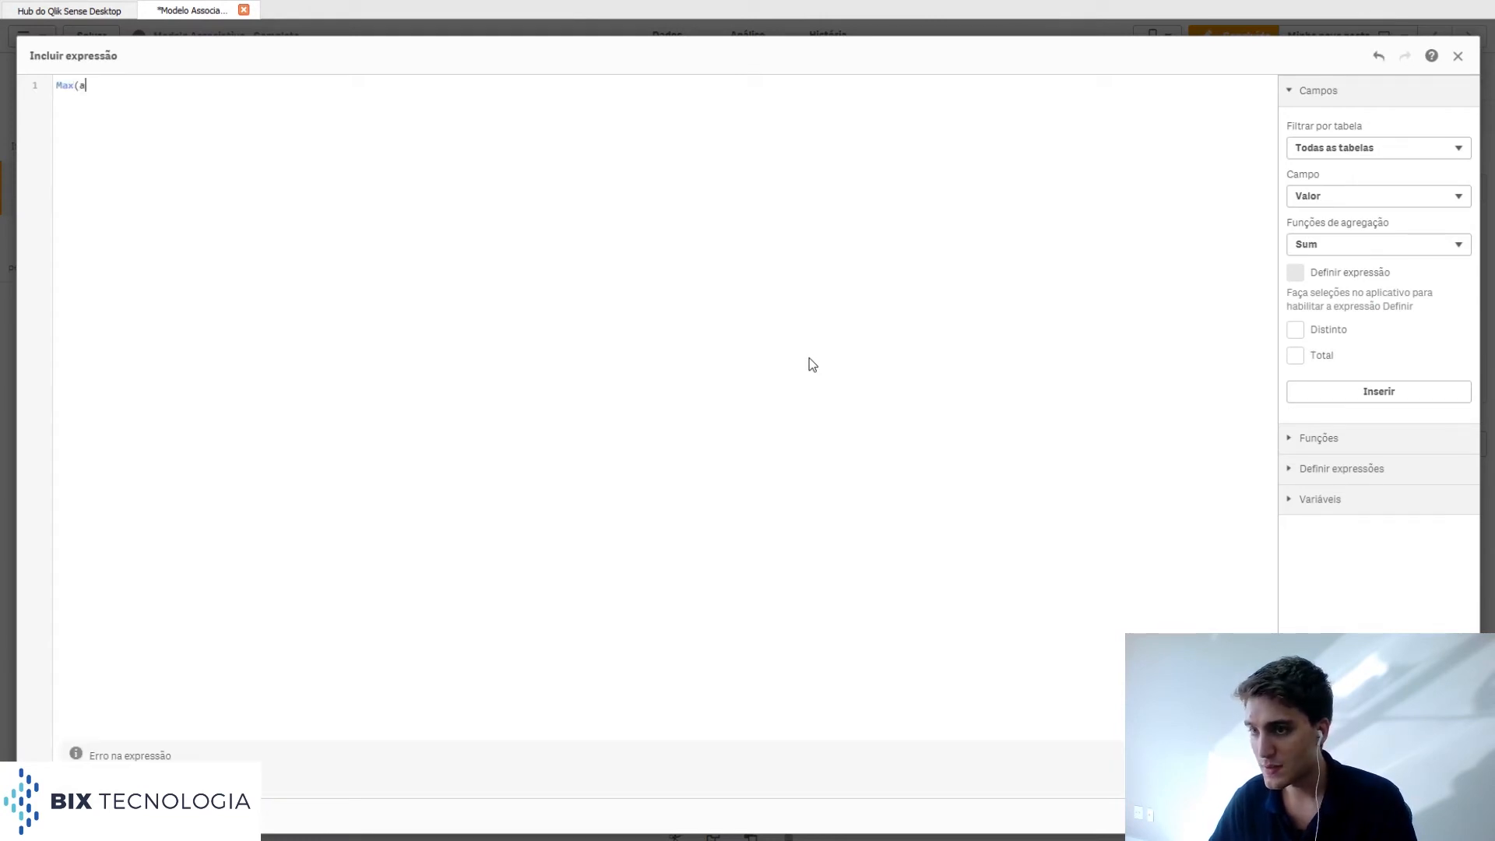
{"action": "type", "text": "no"}
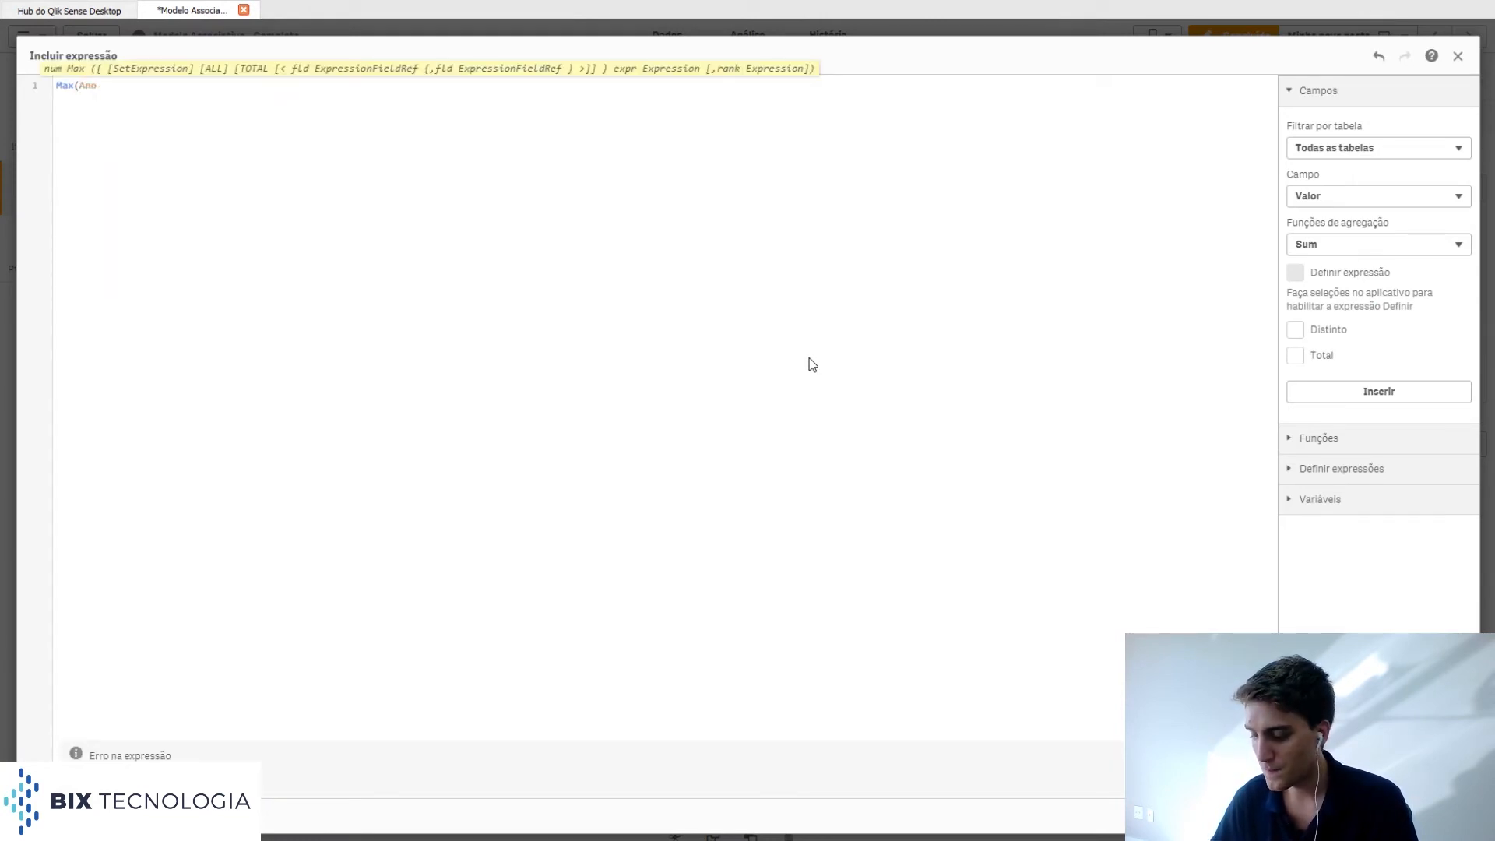
{"action": "type", "text": ")"}
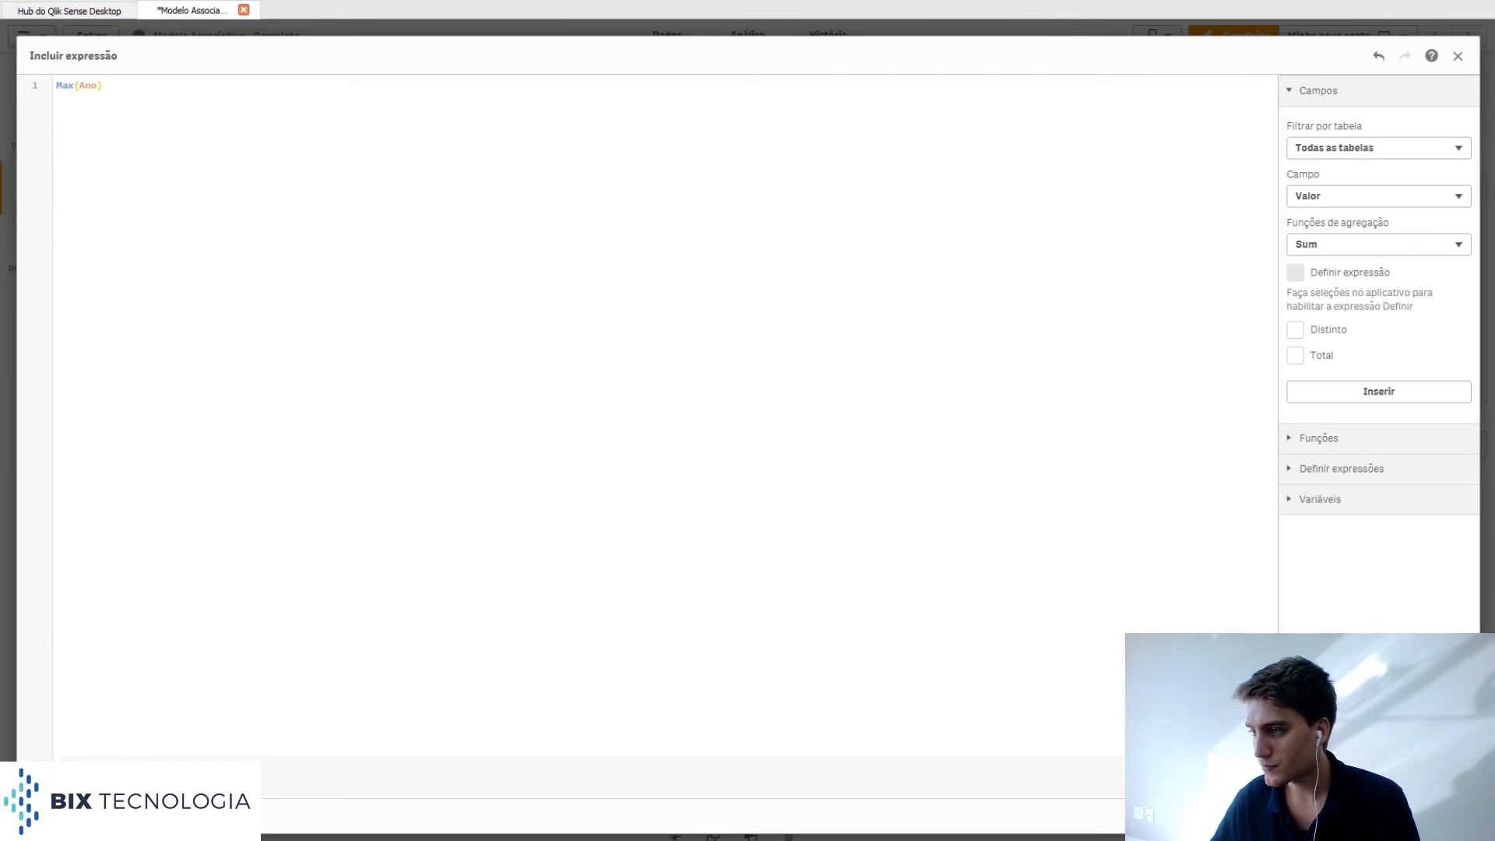
{"action": "left_click", "coordinate": [1444, 778]}
{"action": "left_click", "coordinate": [580, 311]}
{"action": "left_click_drag", "start_coordinate": [584, 311], "coordinate": [314, 296]}
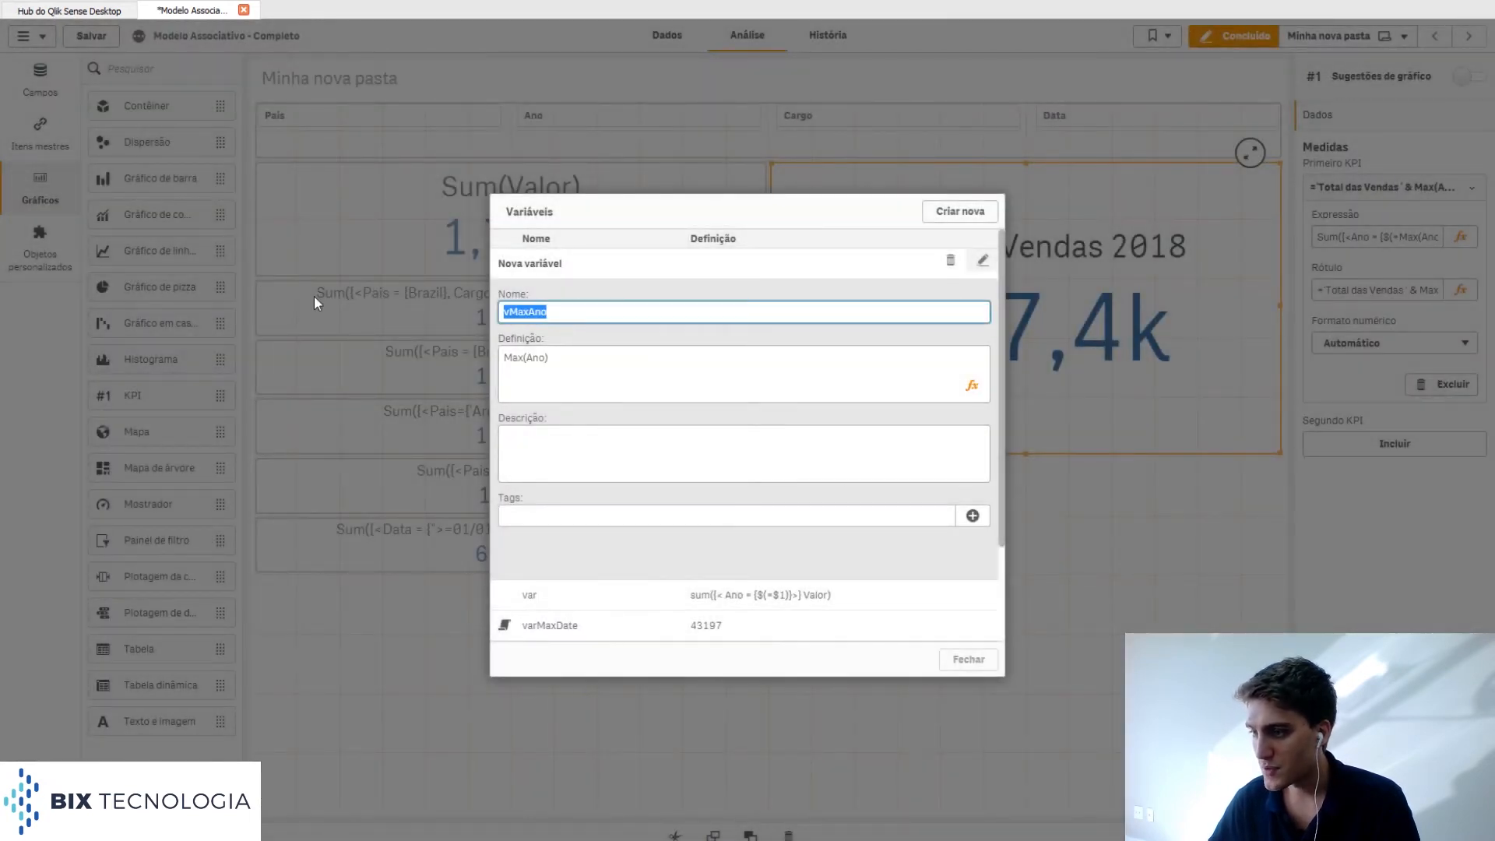
{"action": "left_click", "coordinate": [982, 260]}
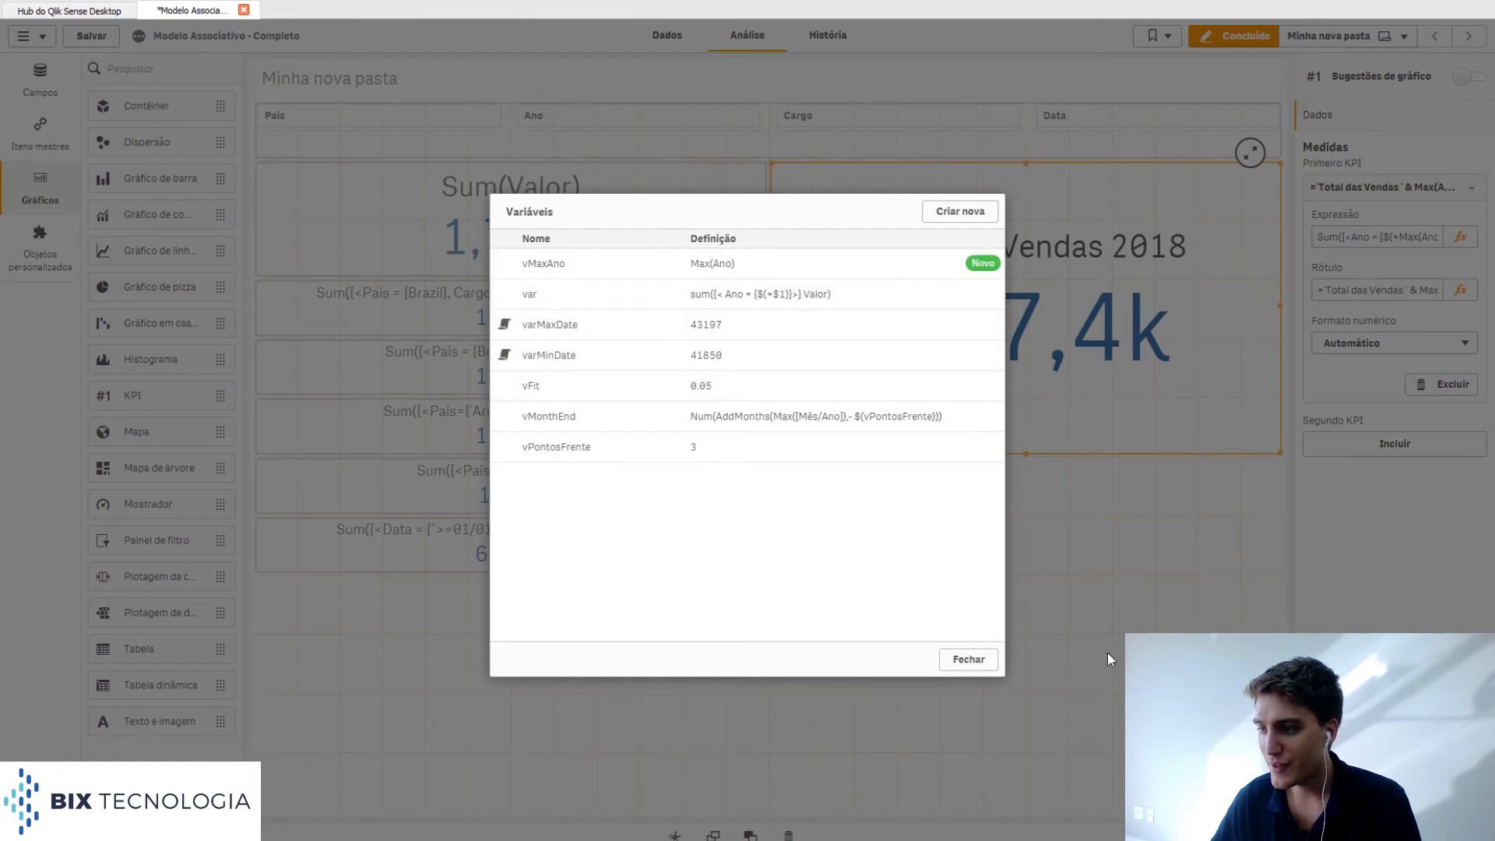
{"action": "left_click", "coordinate": [990, 662]}
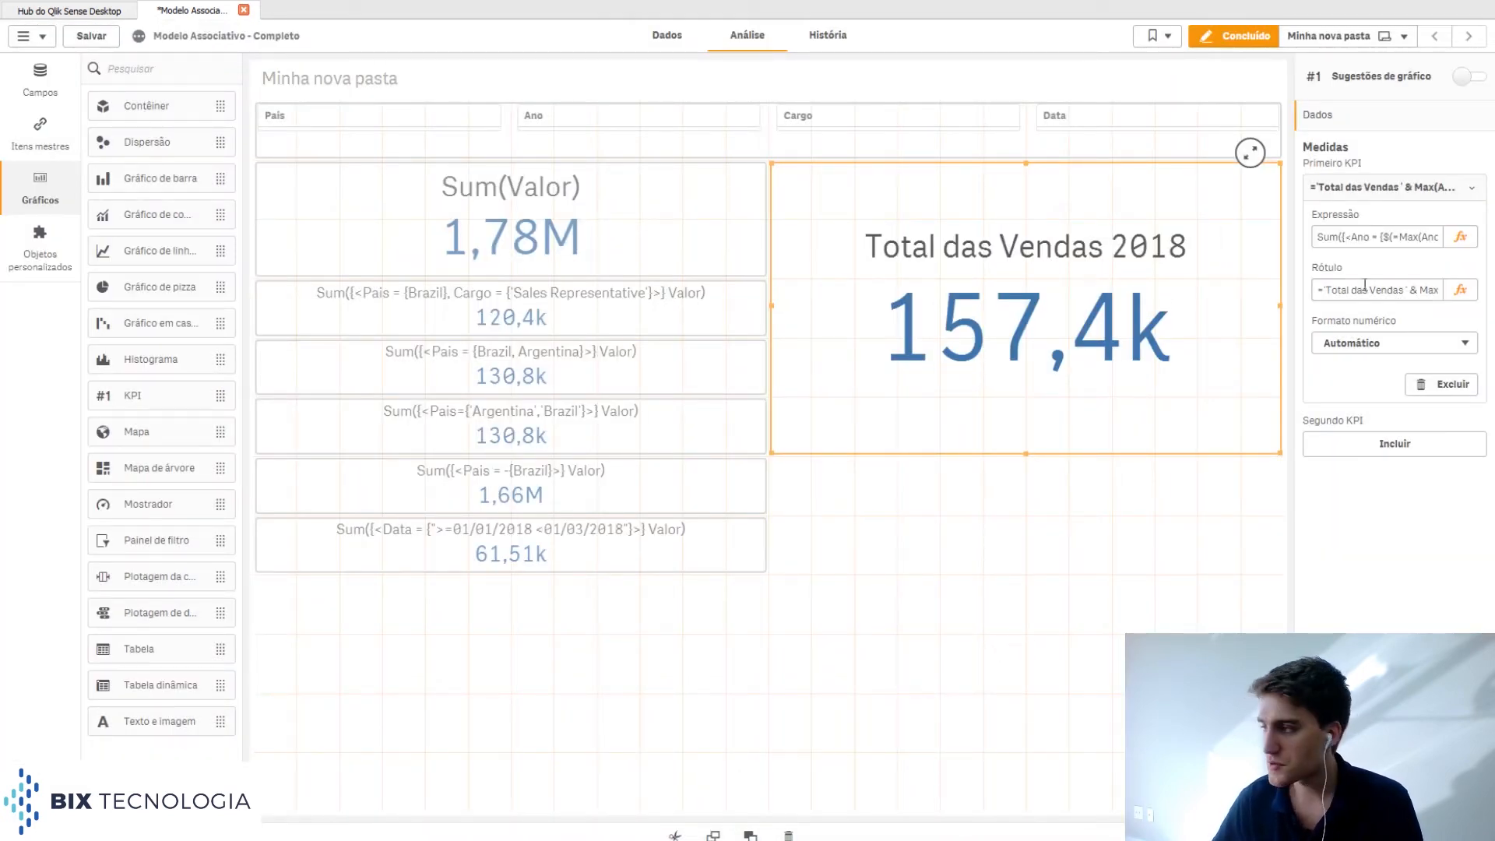
Step: Replace Max(Ano) with vMaxAno in the Total das Vendas KPI's label expression and apply it
{"action": "left_click", "coordinate": [1460, 290]}
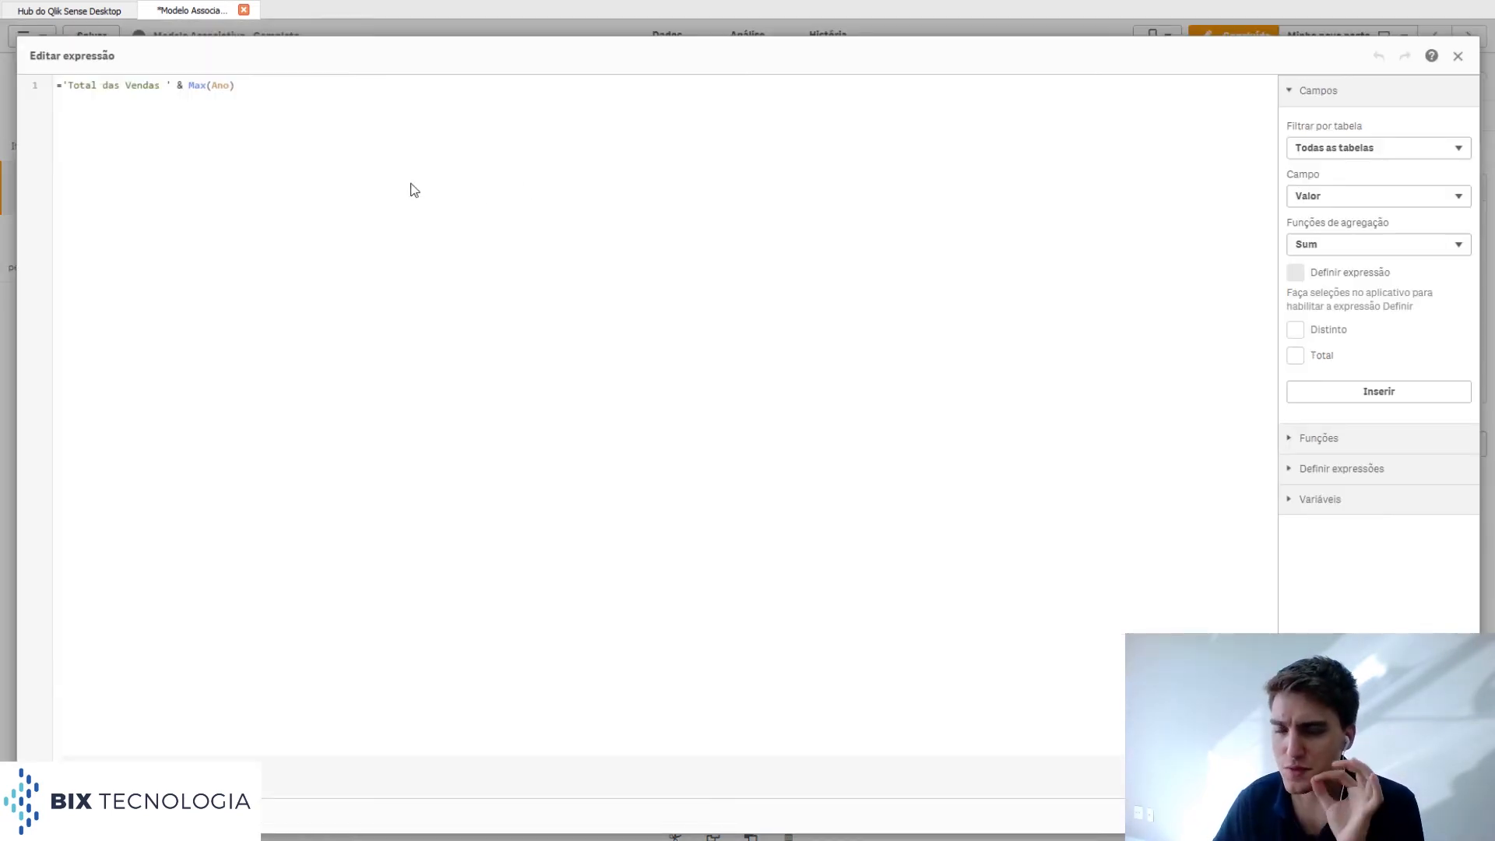
{"action": "left_click_drag", "start_coordinate": [187, 85], "coordinate": [273, 89]}
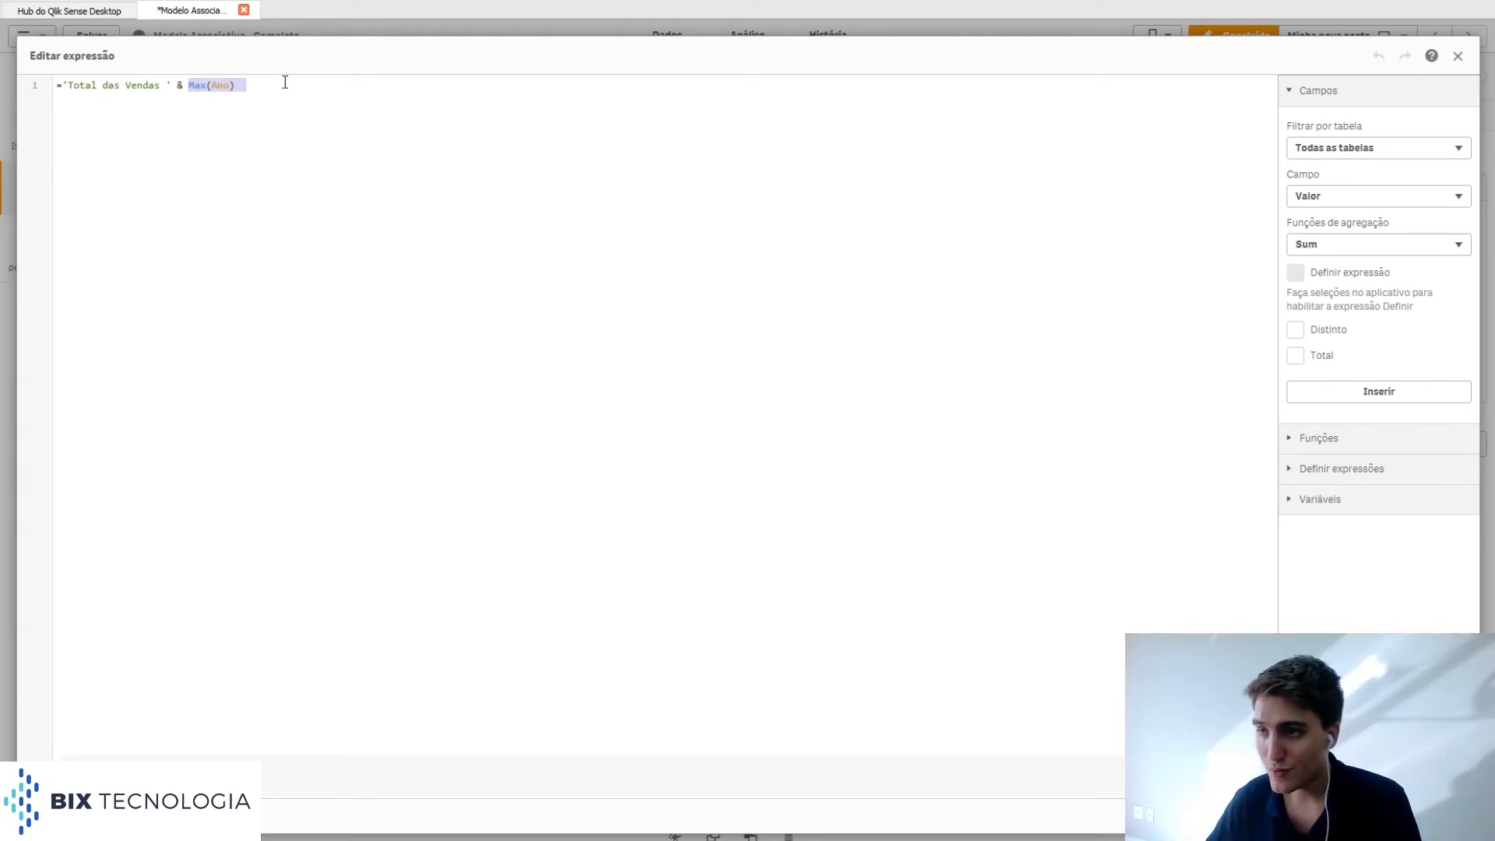
{"action": "type", "text": "vMaxAno"}
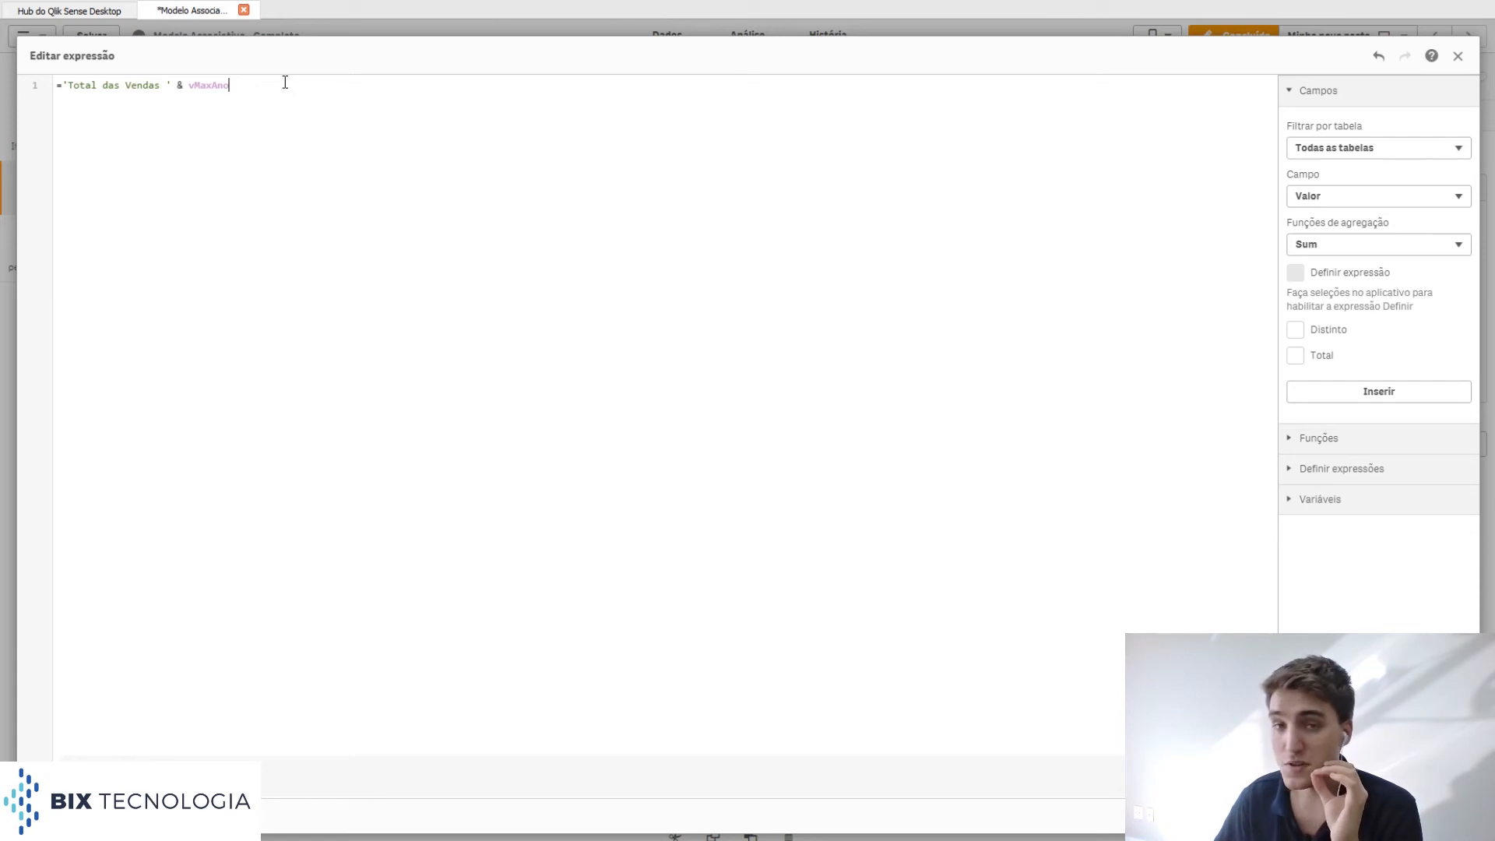
{"action": "double_click", "coordinate": [208, 85]}
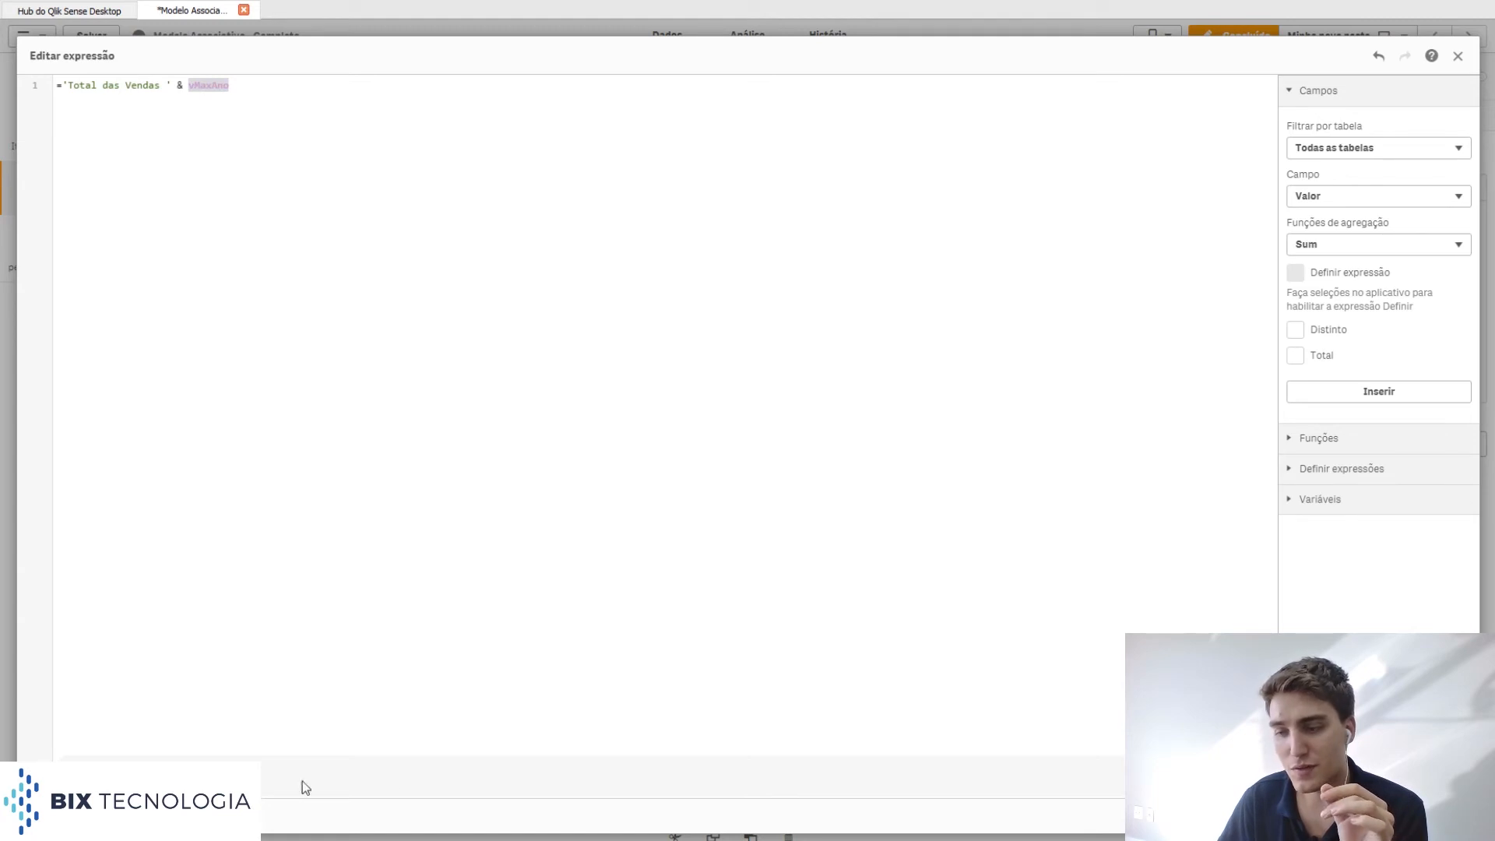
{"action": "left_click", "coordinate": [1446, 815]}
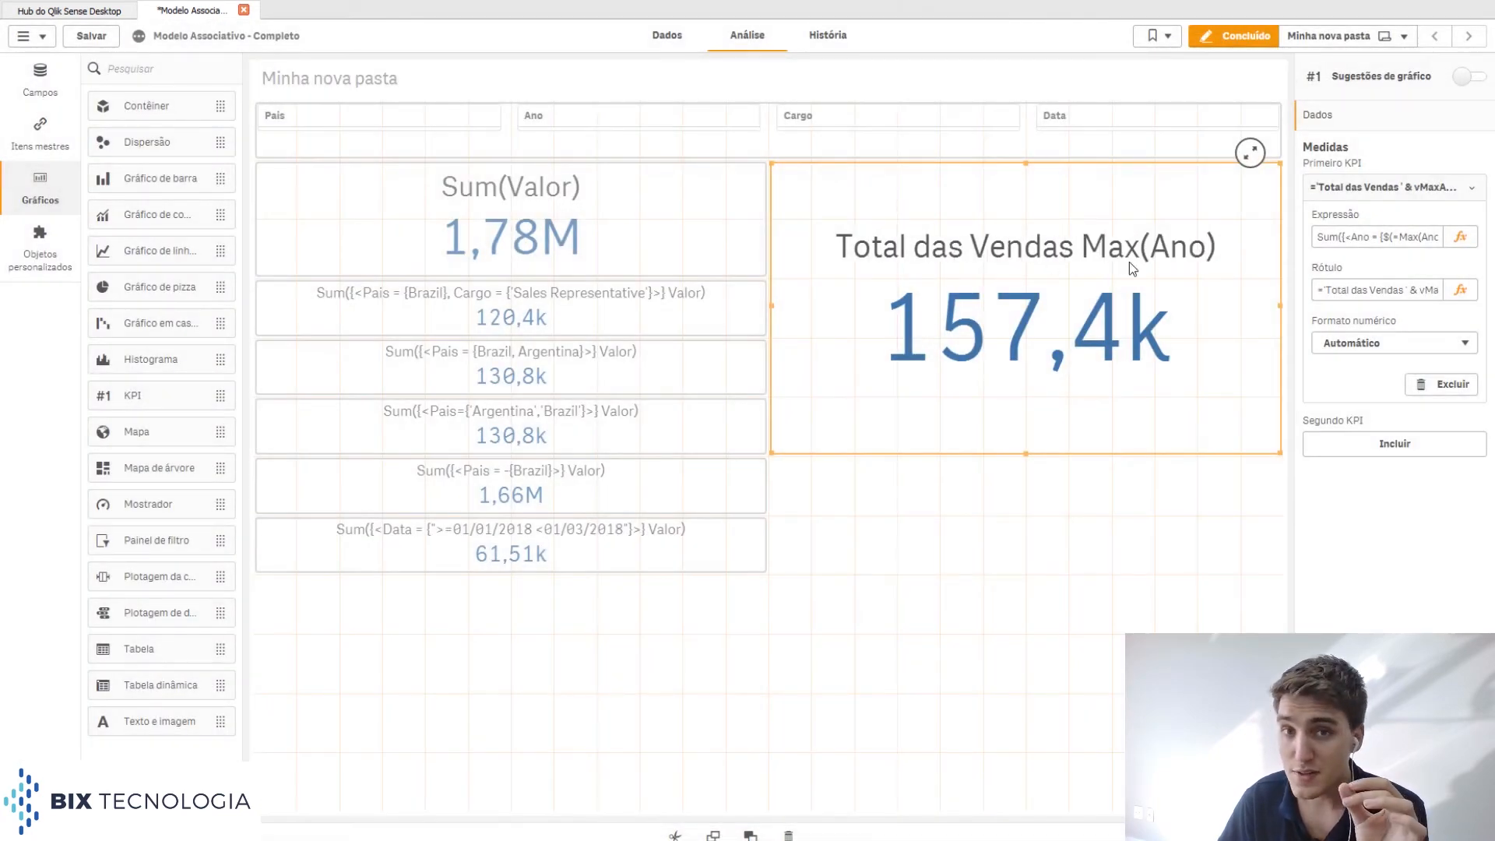
Step: Wrap the variable in a dollar-sign expansion so the KPI's label reads ='Total das Vendas ' & $(vMaxAno), and apply it
{"action": "left_click", "coordinate": [1459, 290]}
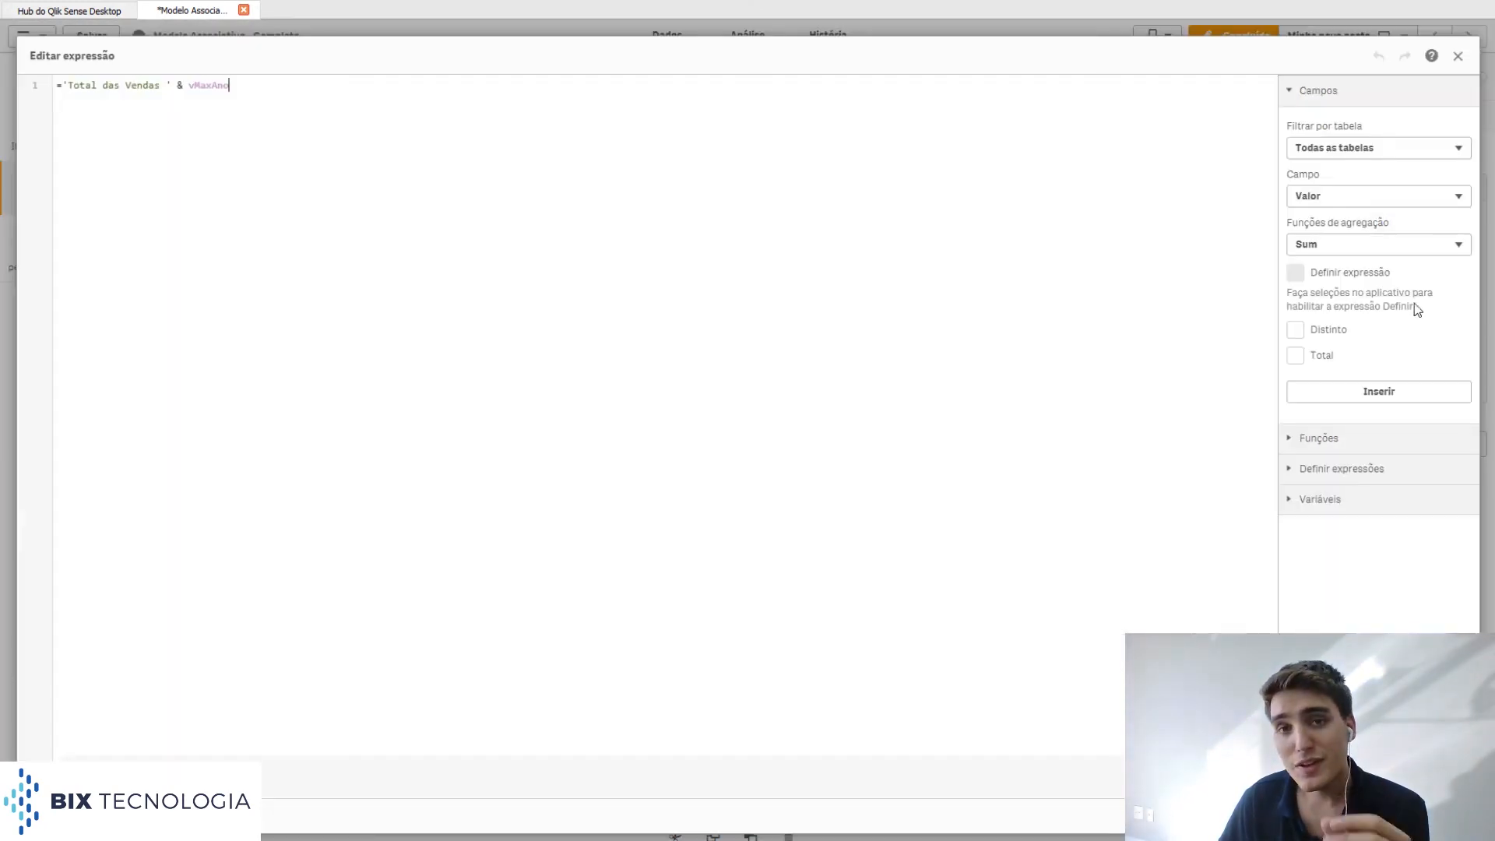
{"action": "left_click", "coordinate": [189, 86]}
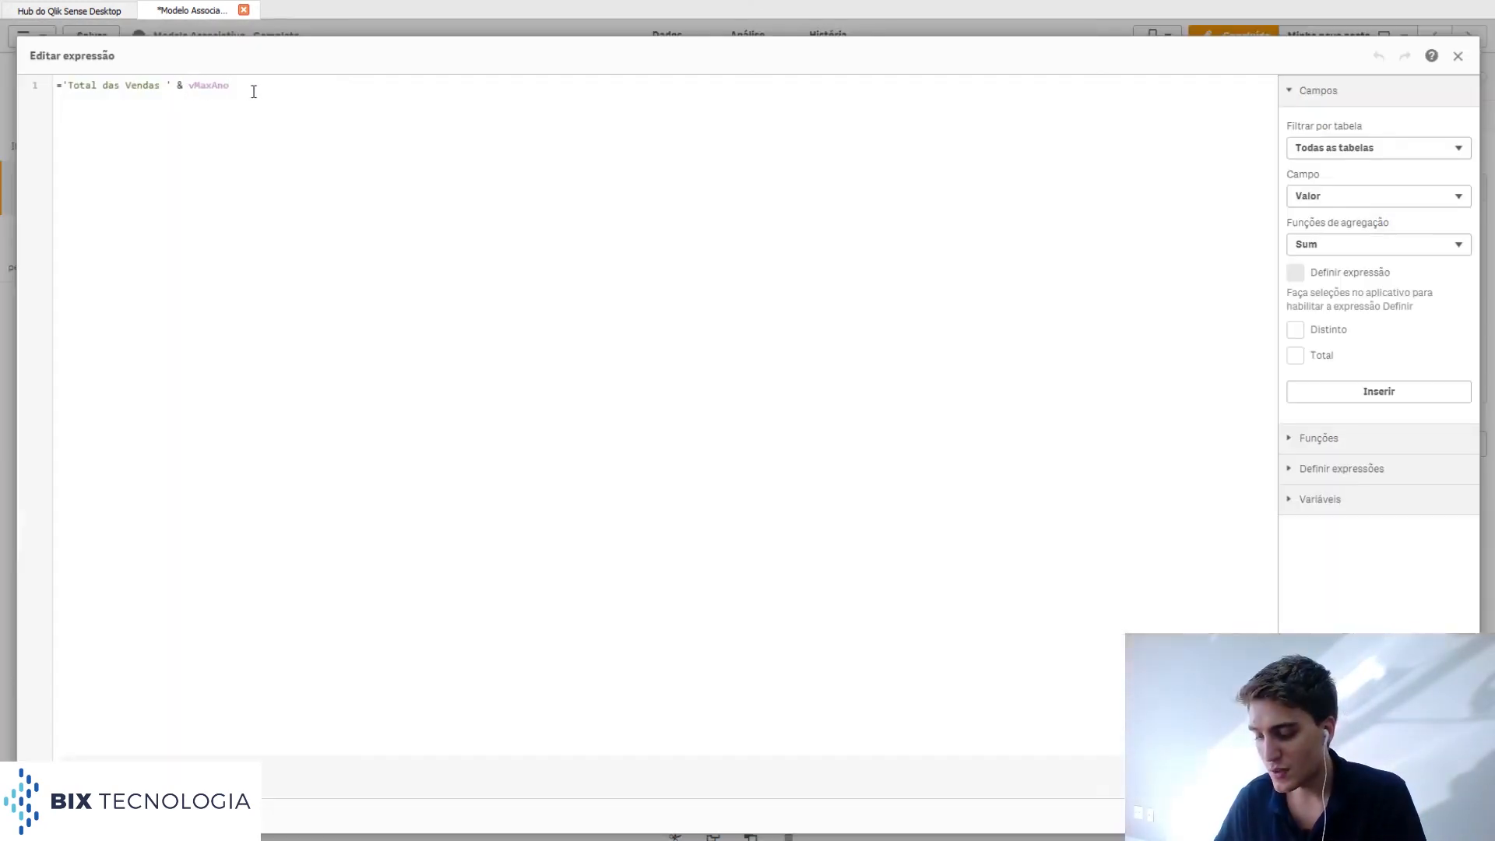
{"action": "type", "text": "$("}
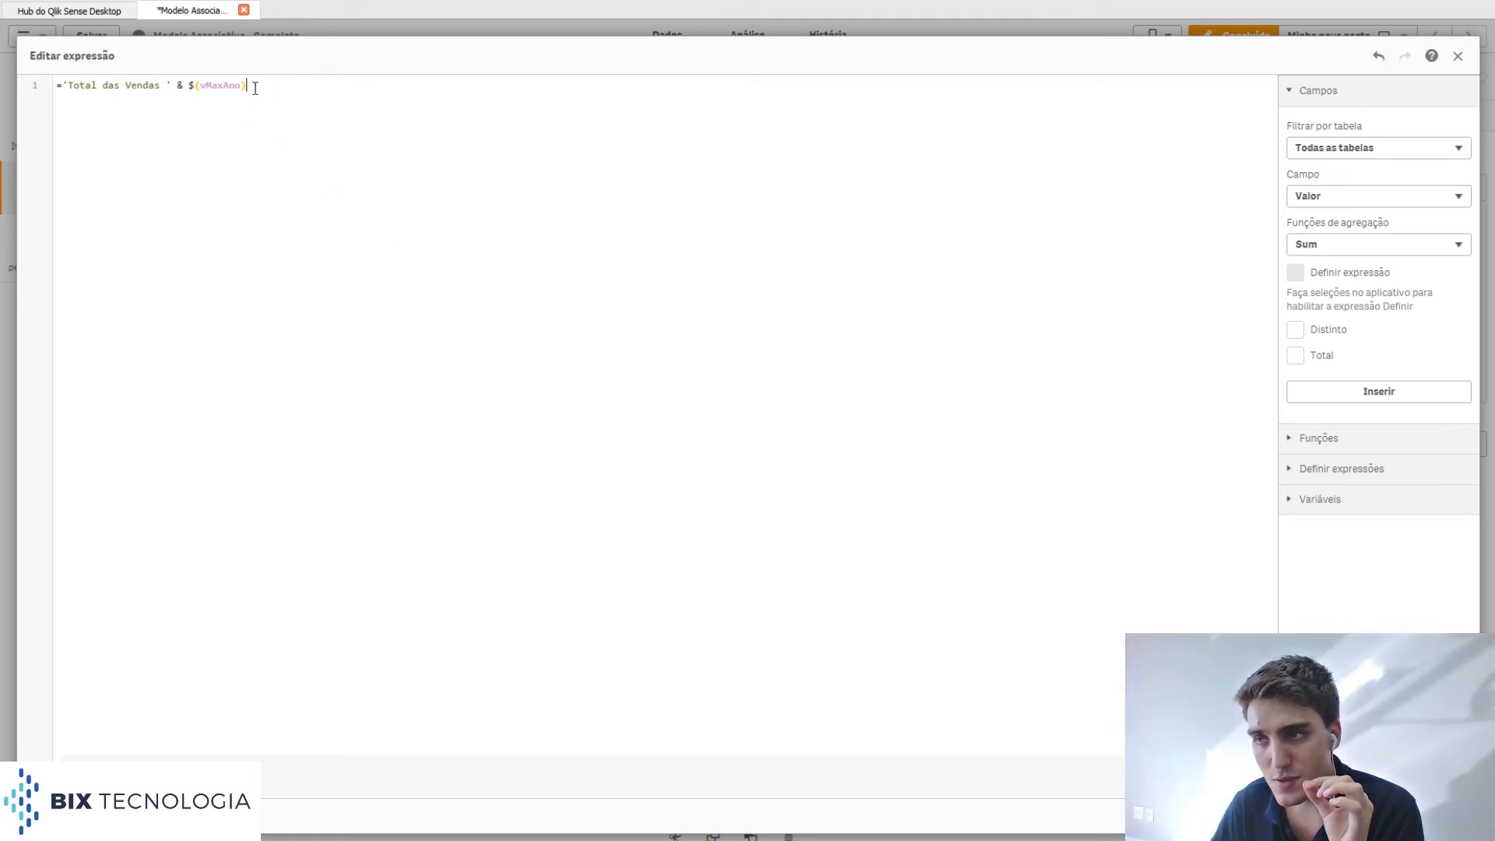
{"action": "left_click_drag", "start_coordinate": [248, 86], "coordinate": [184, 87]}
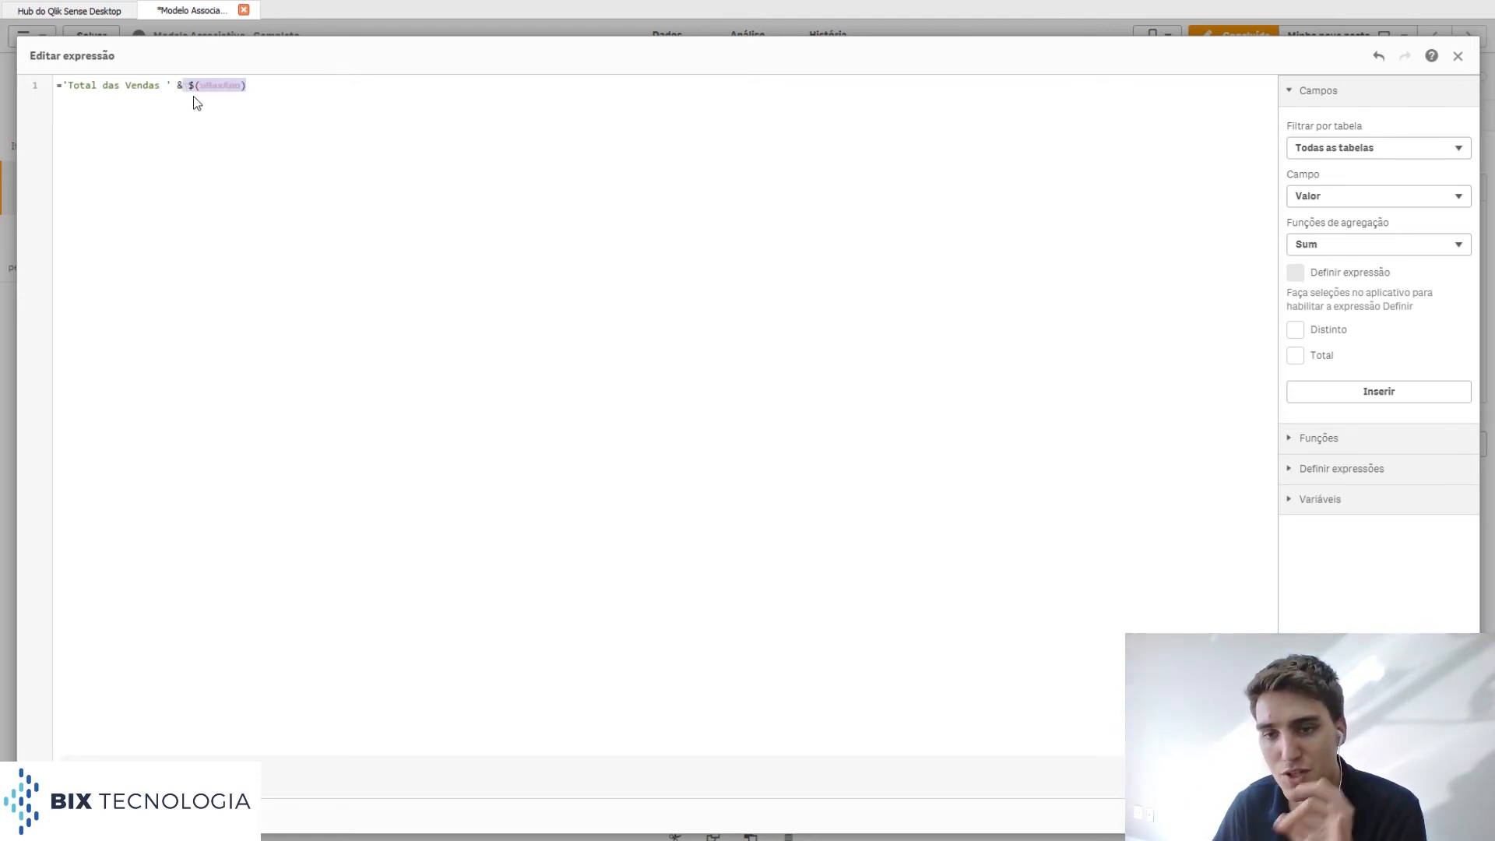
{"action": "left_click", "coordinate": [1442, 815]}
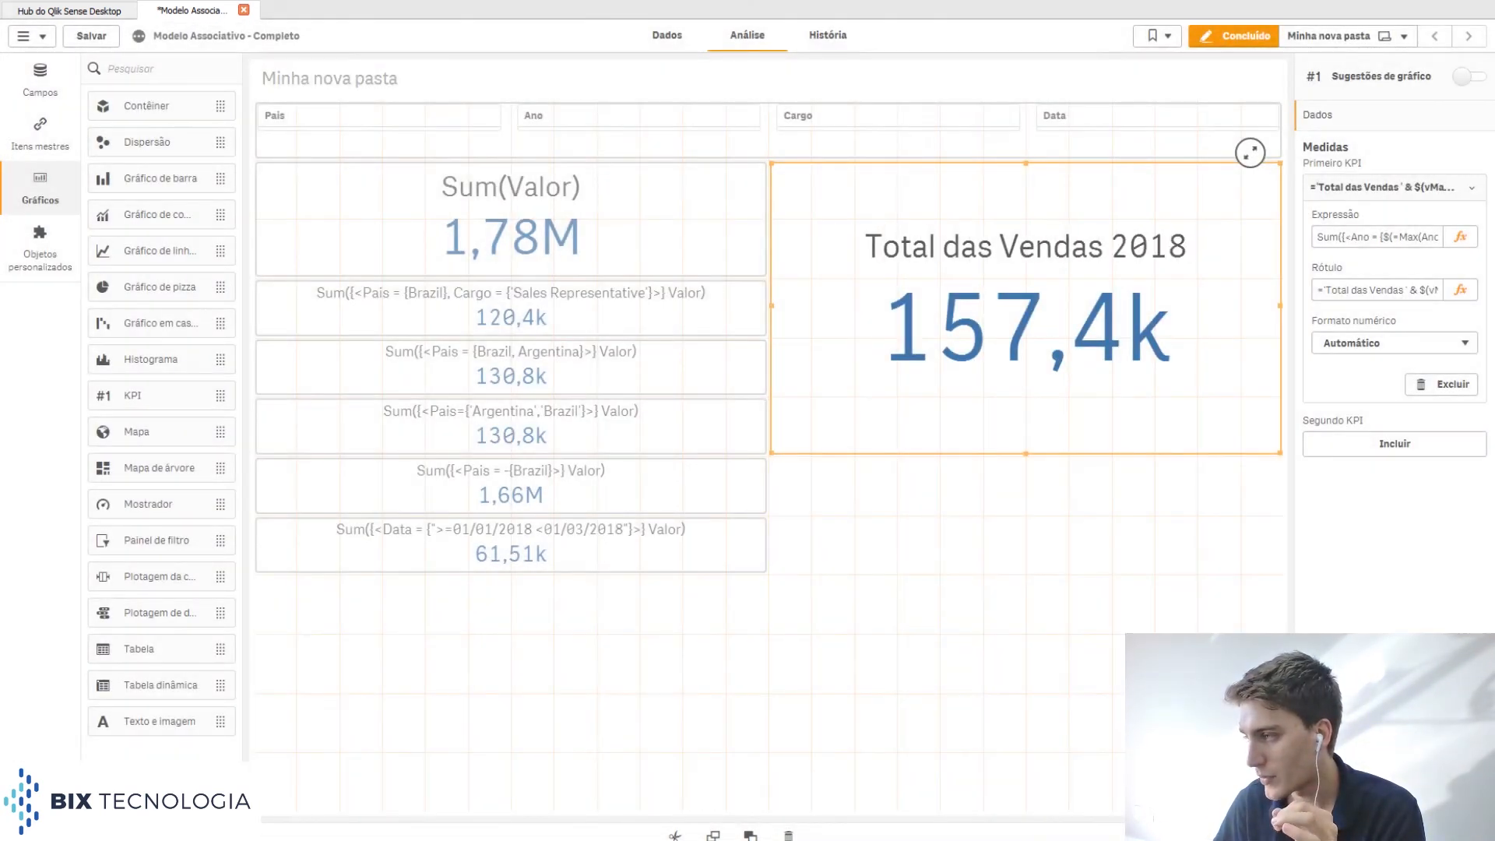
Step: Replace =Max(Ano) with vMaxAno inside the dollar-sign expansion of the KPI's measure expression
{"action": "left_click", "coordinate": [1459, 238]}
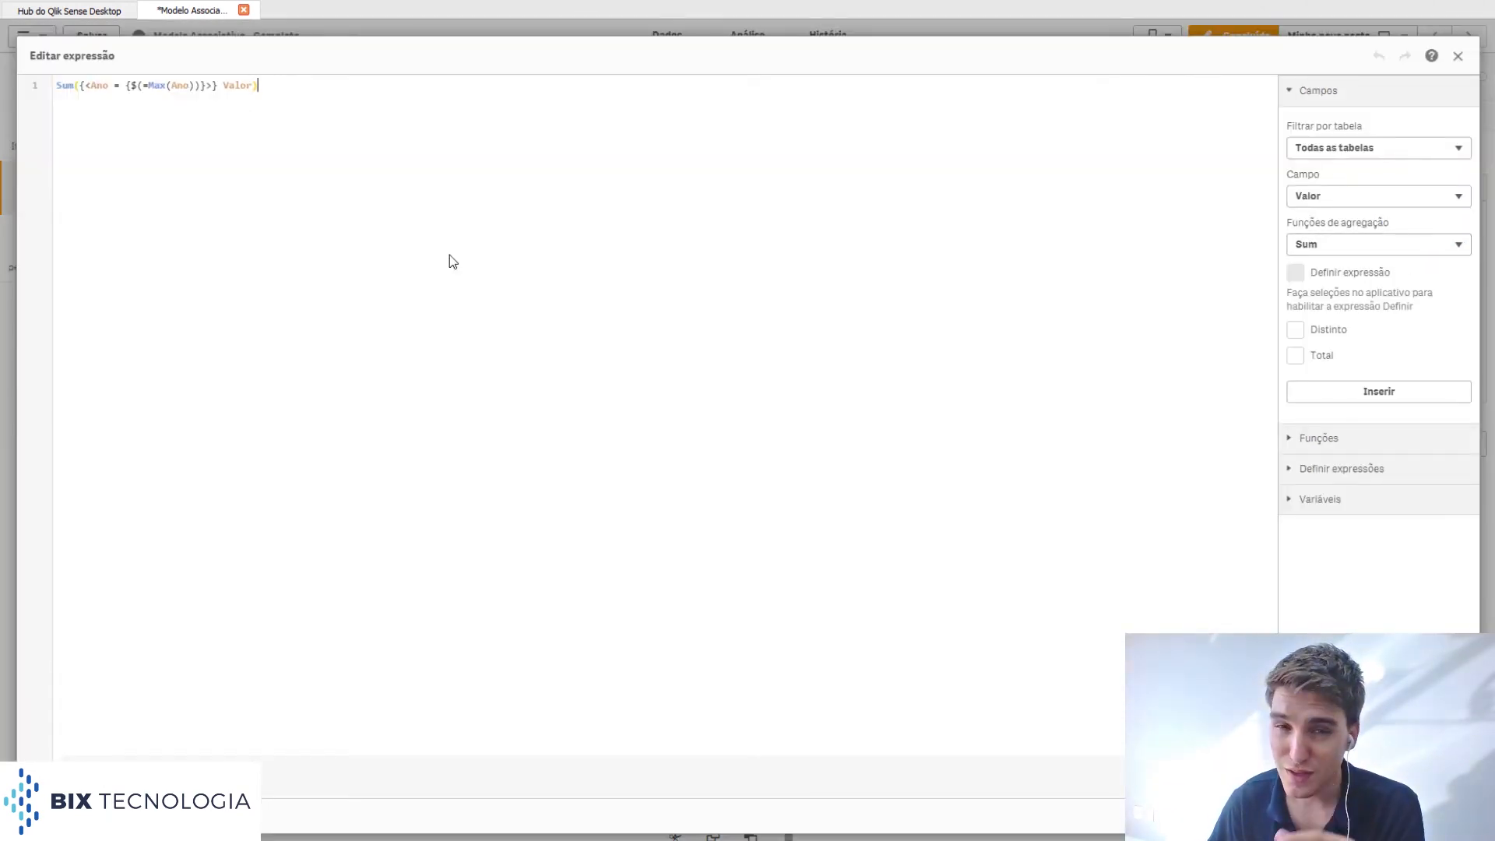
{"action": "left_click", "coordinate": [143, 85]}
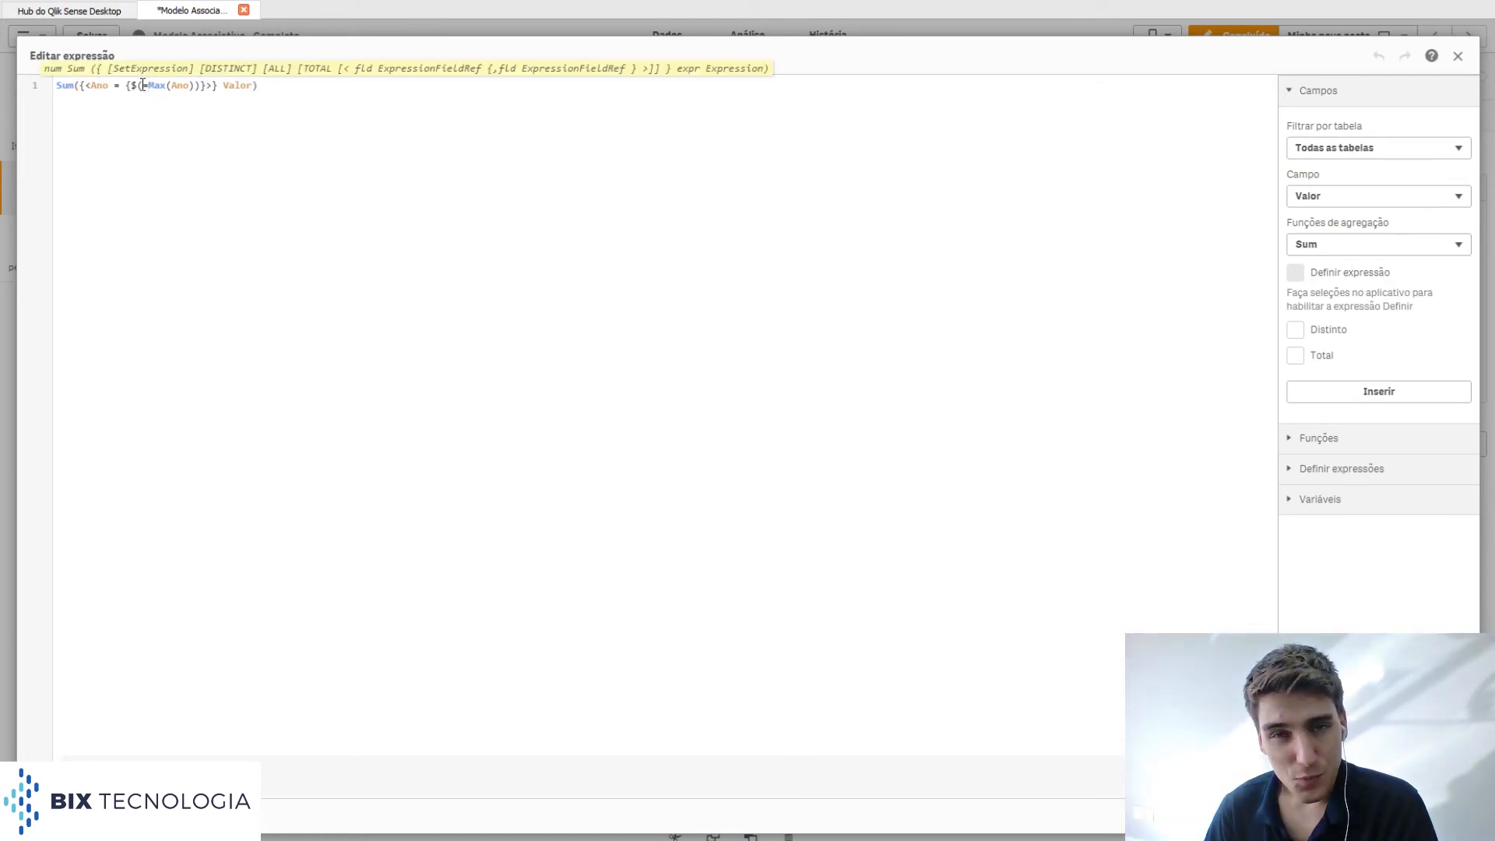
{"action": "left_click_drag", "start_coordinate": [143, 84], "coordinate": [199, 83]}
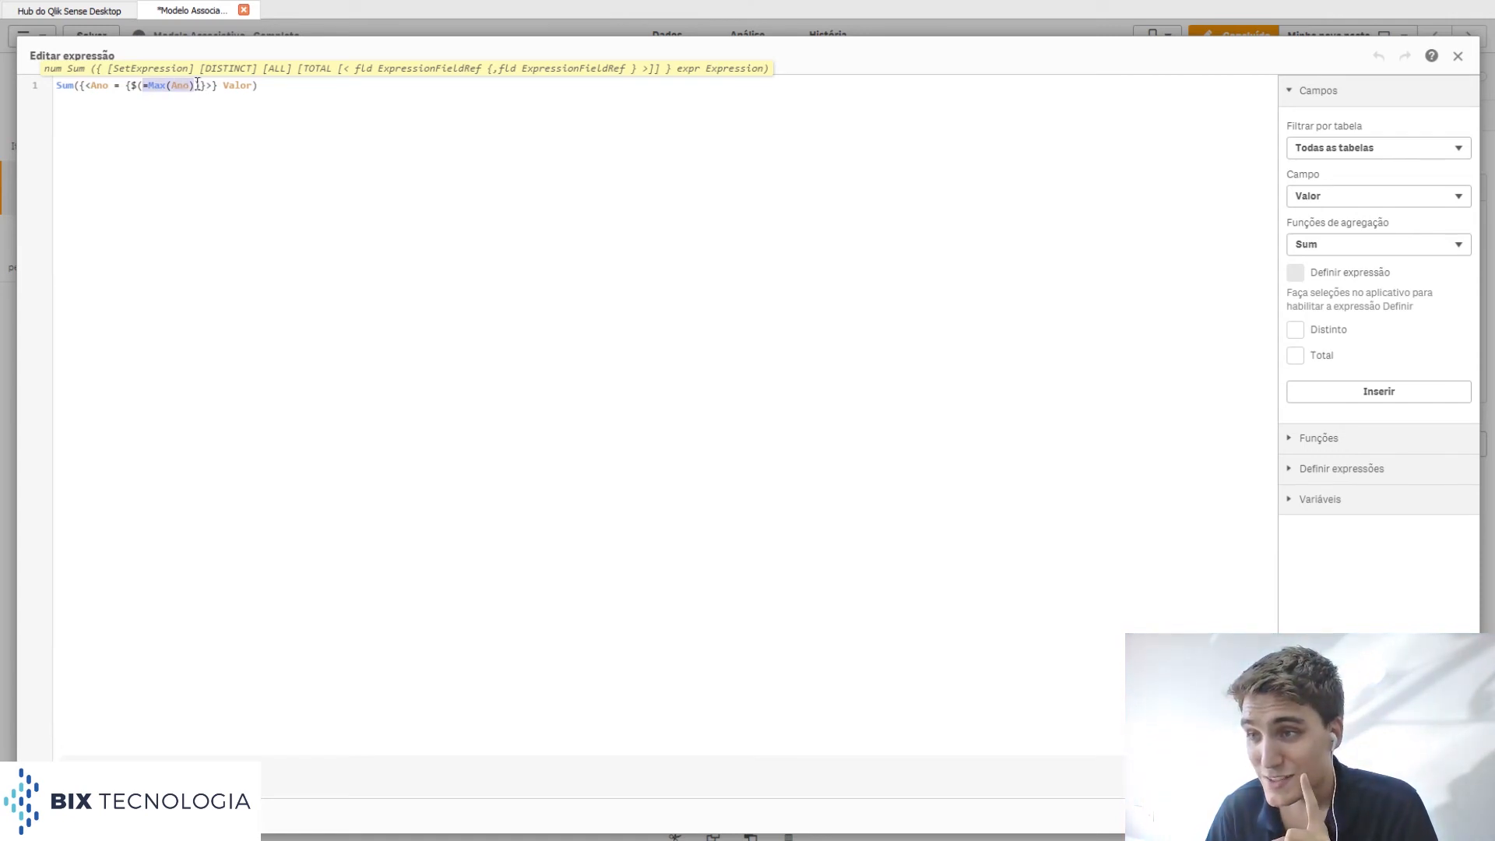
{"action": "type", "text": "vMaxAno"}
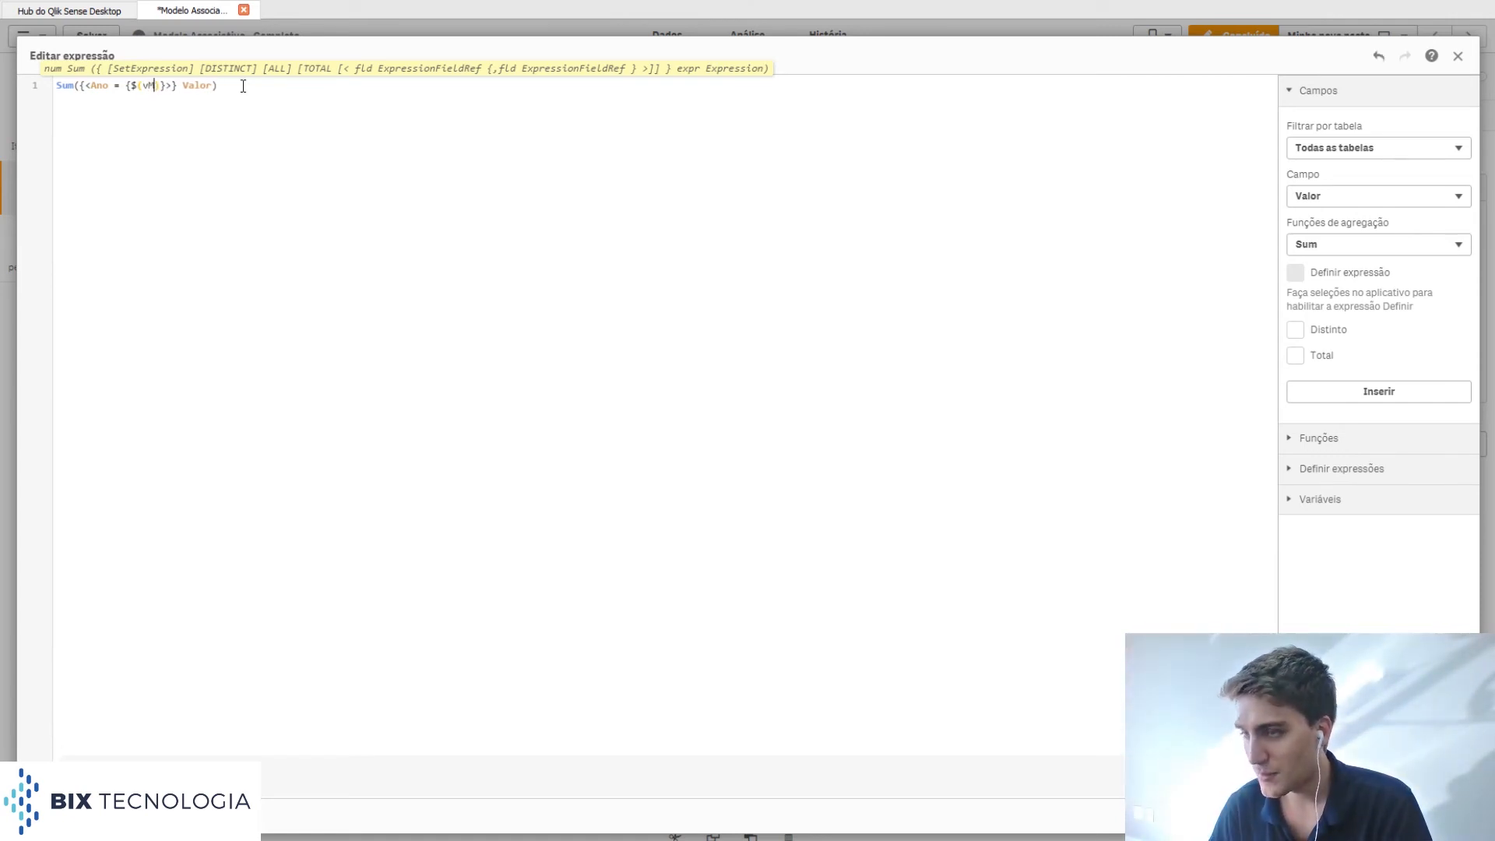
{"action": "left_click", "coordinate": [243, 86]}
{"action": "type", "text": ")"}
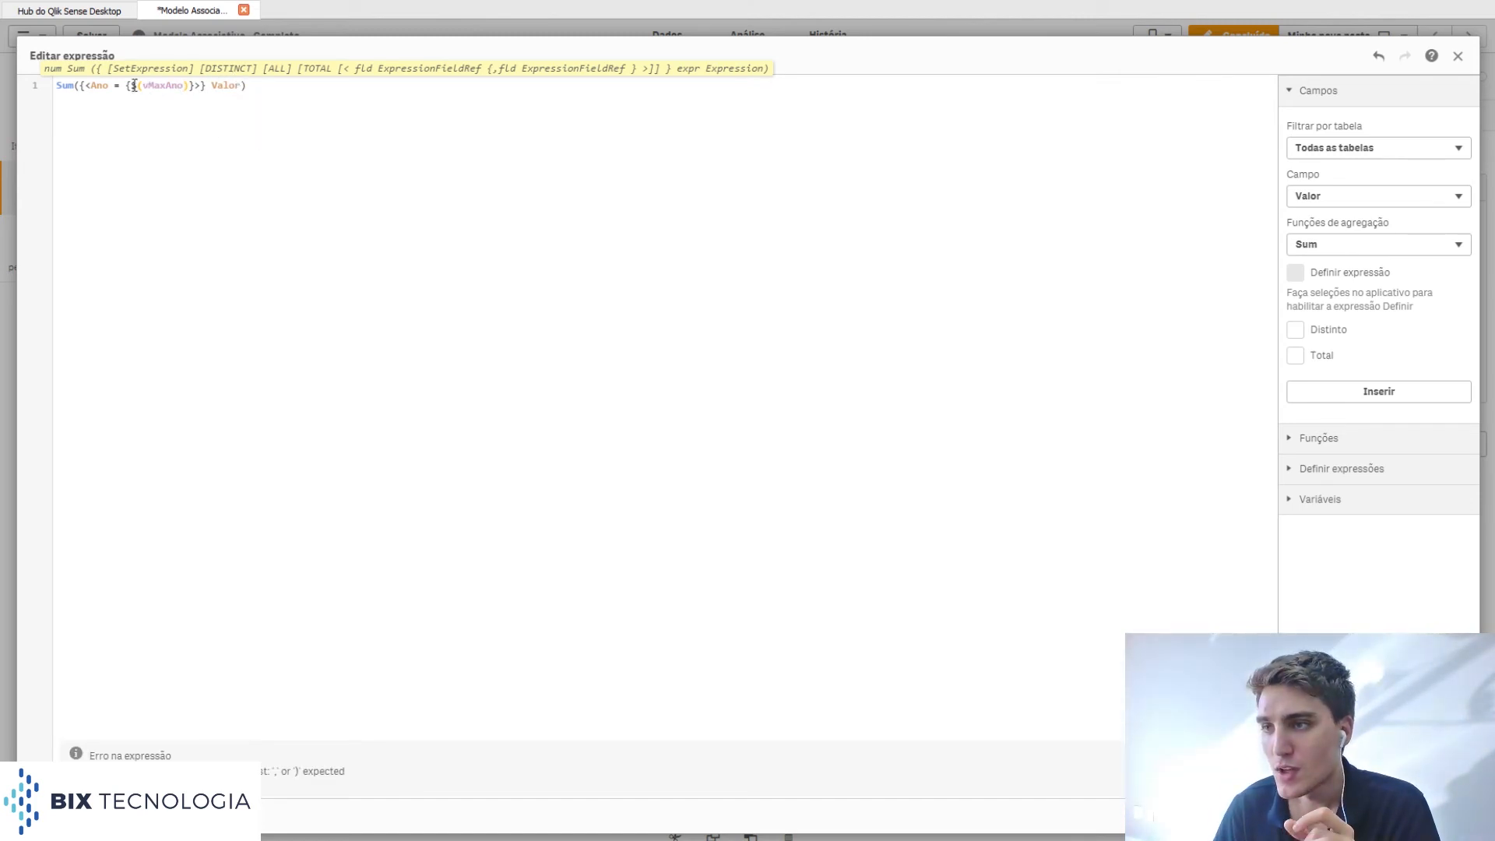
{"action": "left_click_drag", "start_coordinate": [129, 85], "coordinate": [188, 86]}
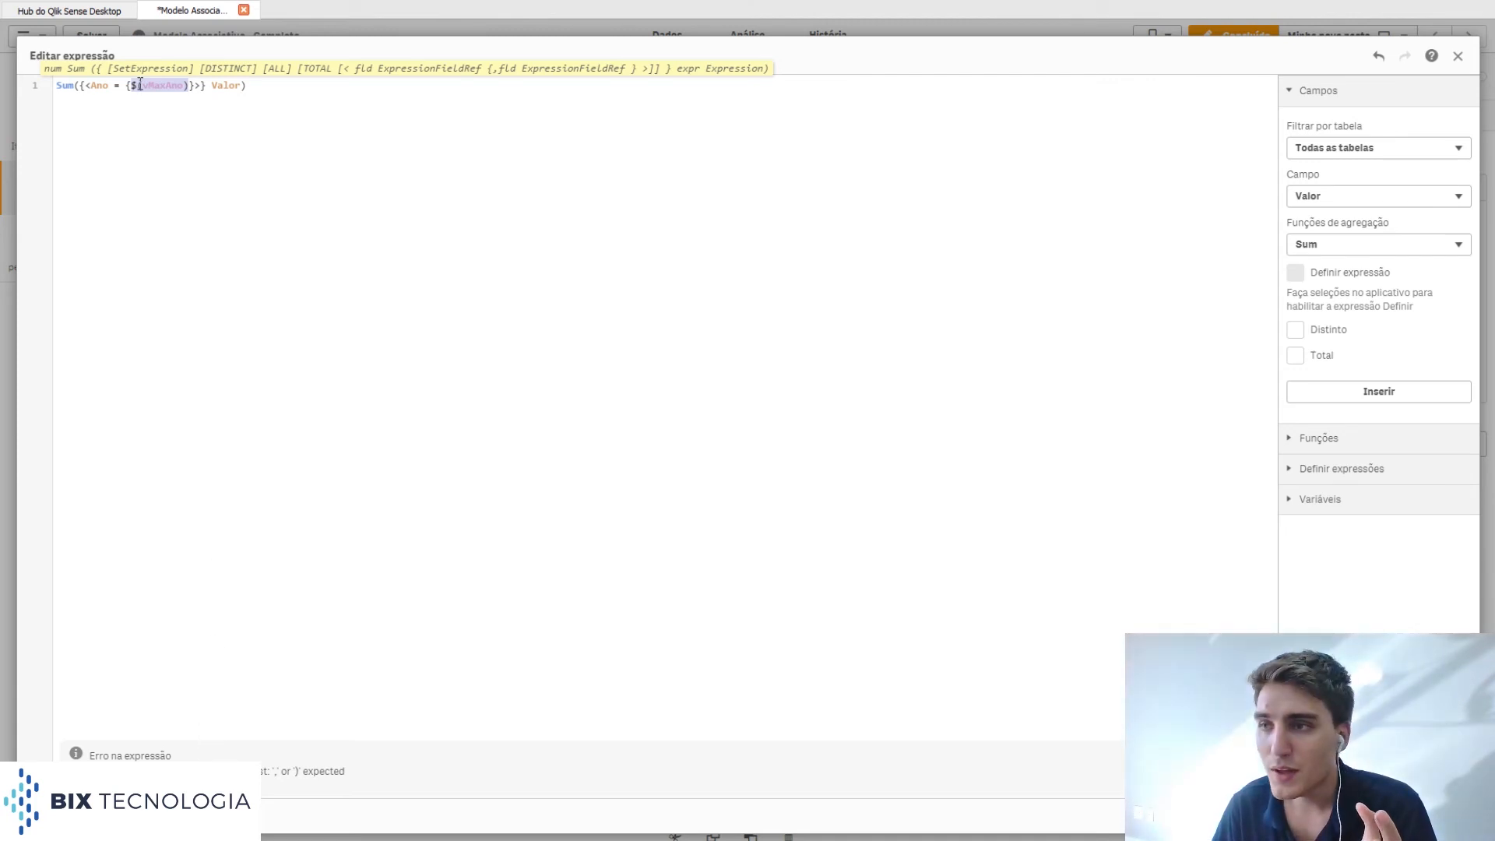
Step: Try Max(Ano) in place of $(vMaxAno) in the measure's set analysis, and undo the change
{"action": "left_click_drag", "start_coordinate": [131, 86], "coordinate": [192, 92]}
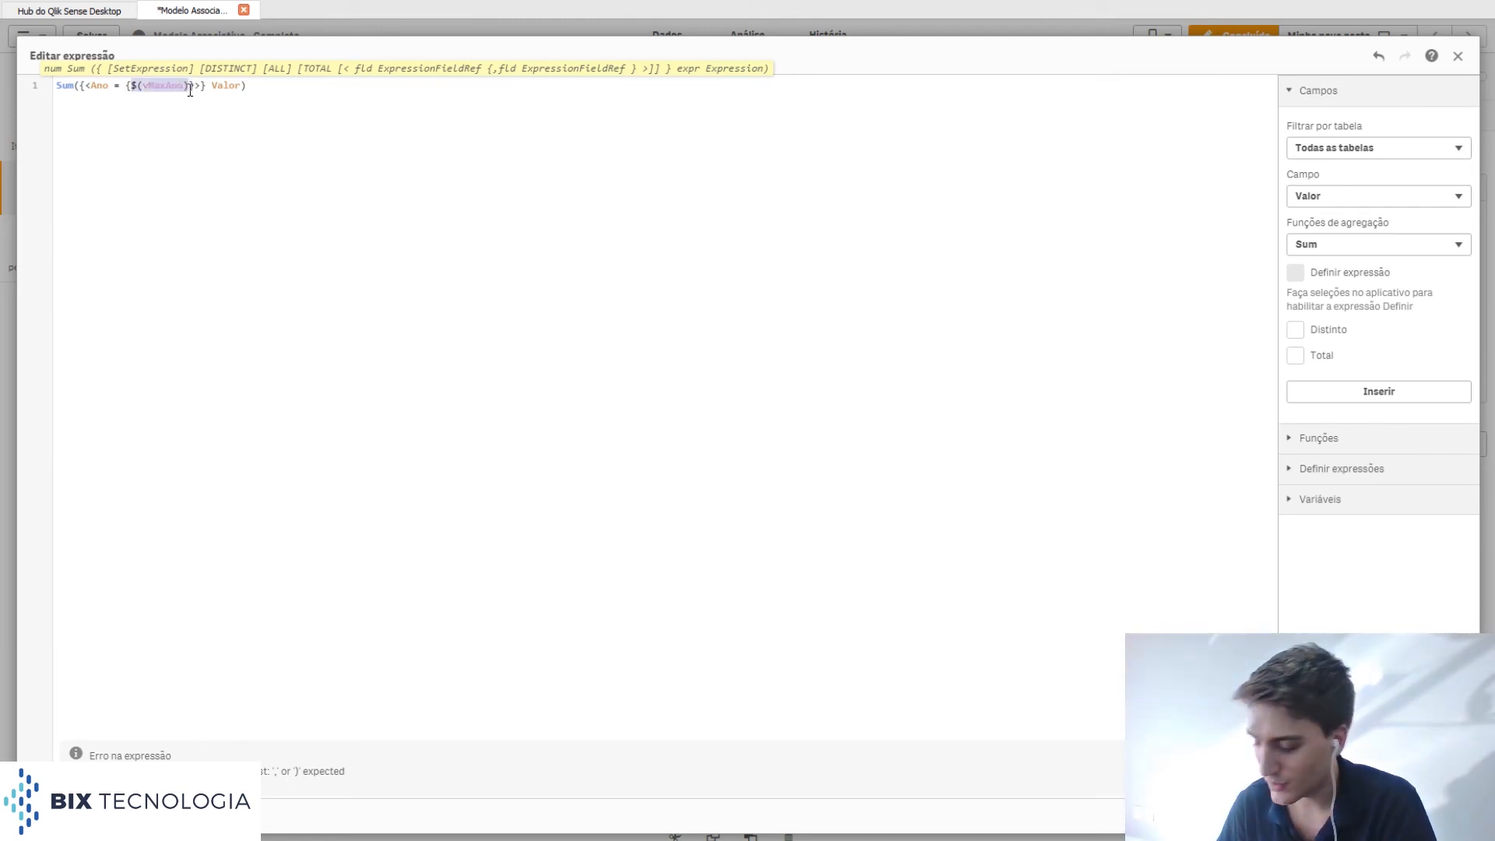
{"action": "type", "text": "Max(an"}
{"action": "type", "text": "o"}
{"action": "key", "text": "BackSpace"}
{"action": "key", "text": "BackSpace"}
{"action": "key", "text": "BackSpace"}
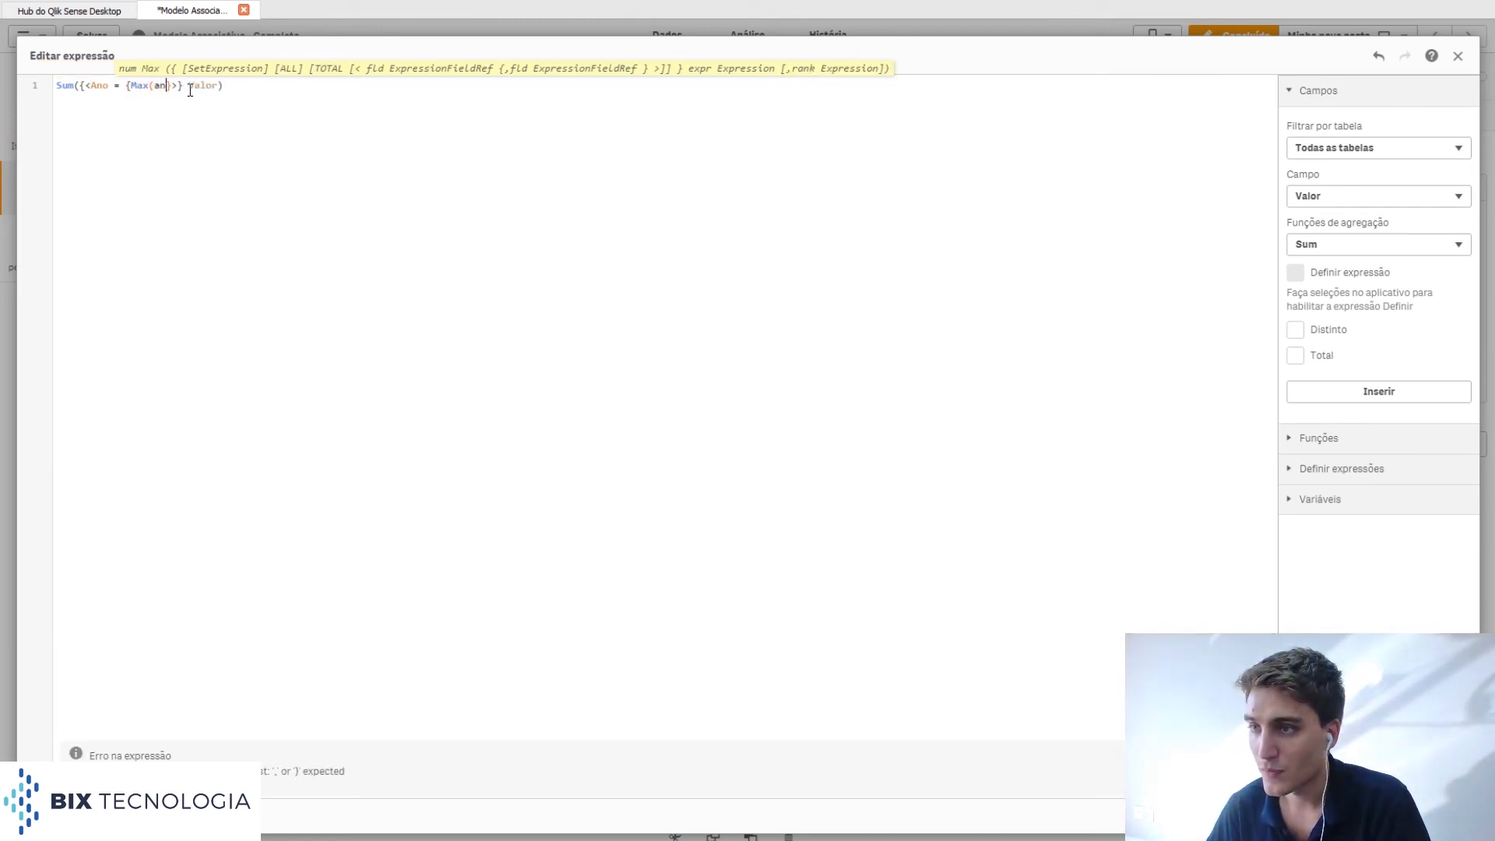
{"action": "type", "text": "Ano)"}
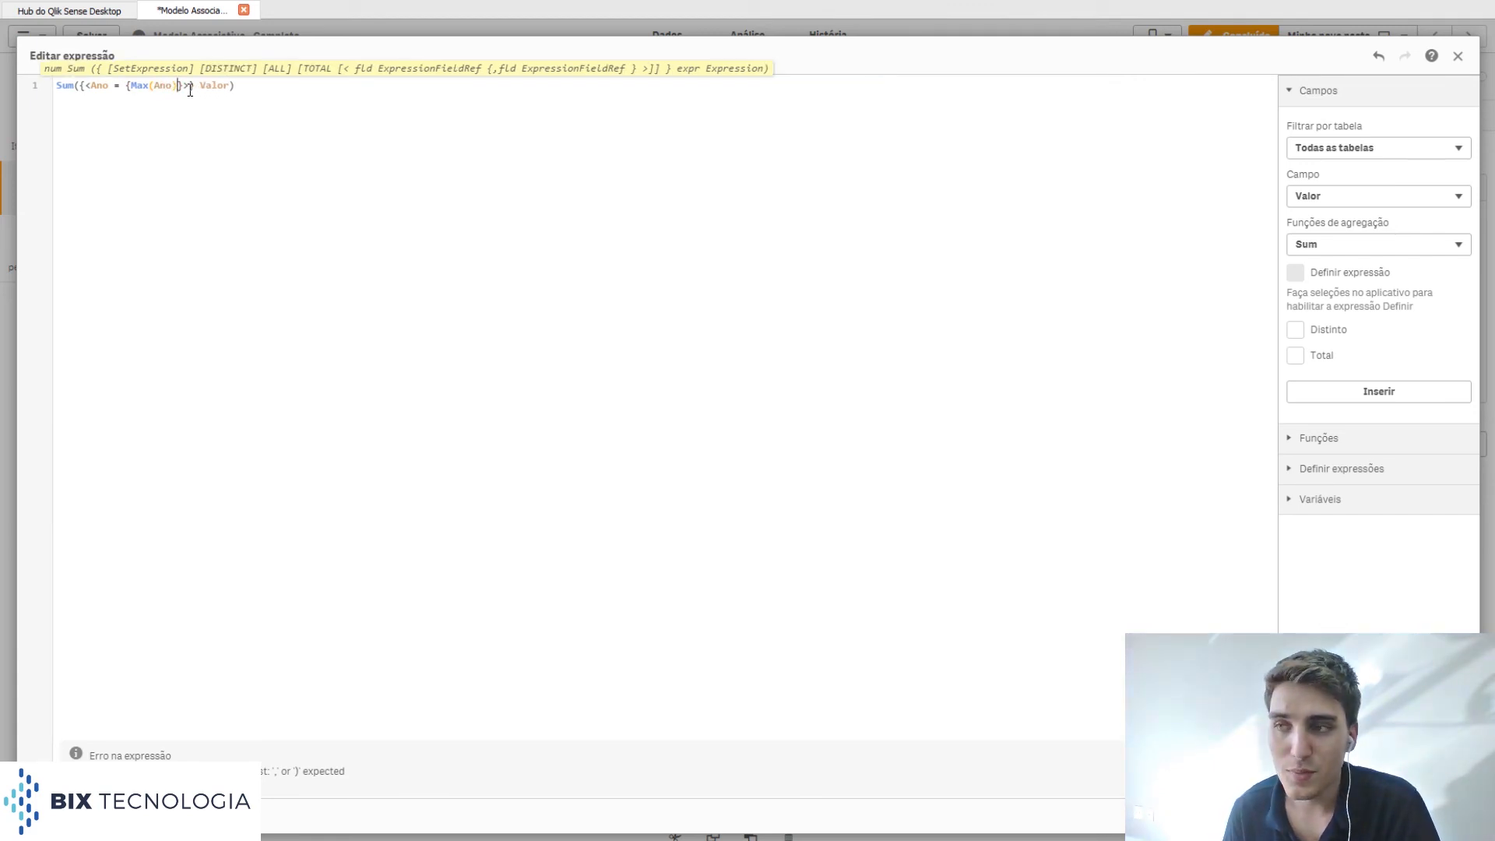
{"action": "key", "text": "ctrl+z"}
{"action": "key", "text": "ctrl+z"}
{"action": "key", "text": "ctrl+z"}
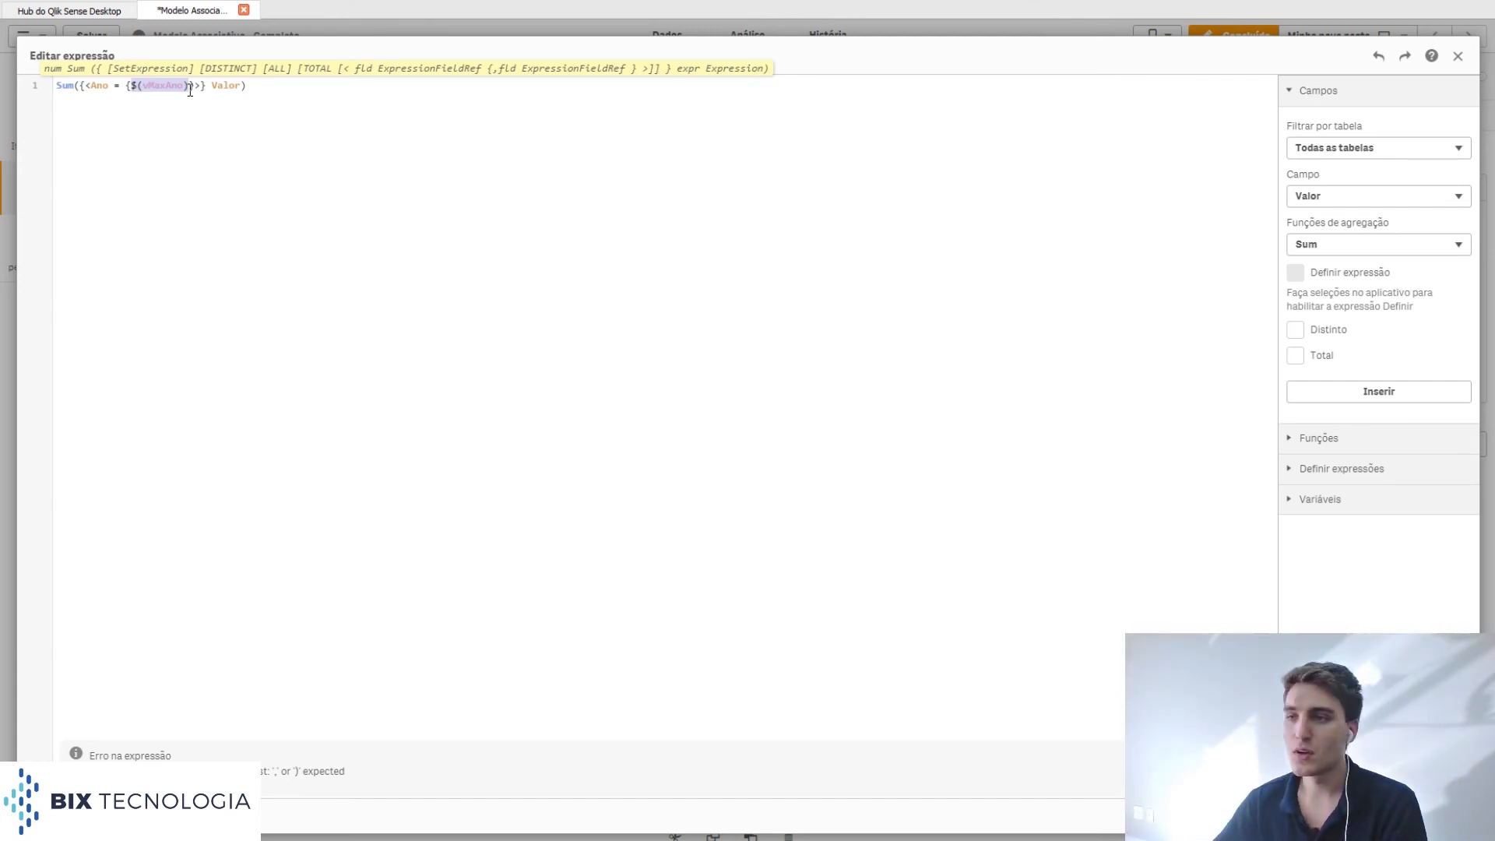
Step: Change the measure to Sum({<Ano = {$(=$(vMaxAno))}>} Valor), apply it, and reopen the expression to review vMaxAno
{"action": "left_click", "coordinate": [132, 86]}
{"action": "type", "text": "$(="}
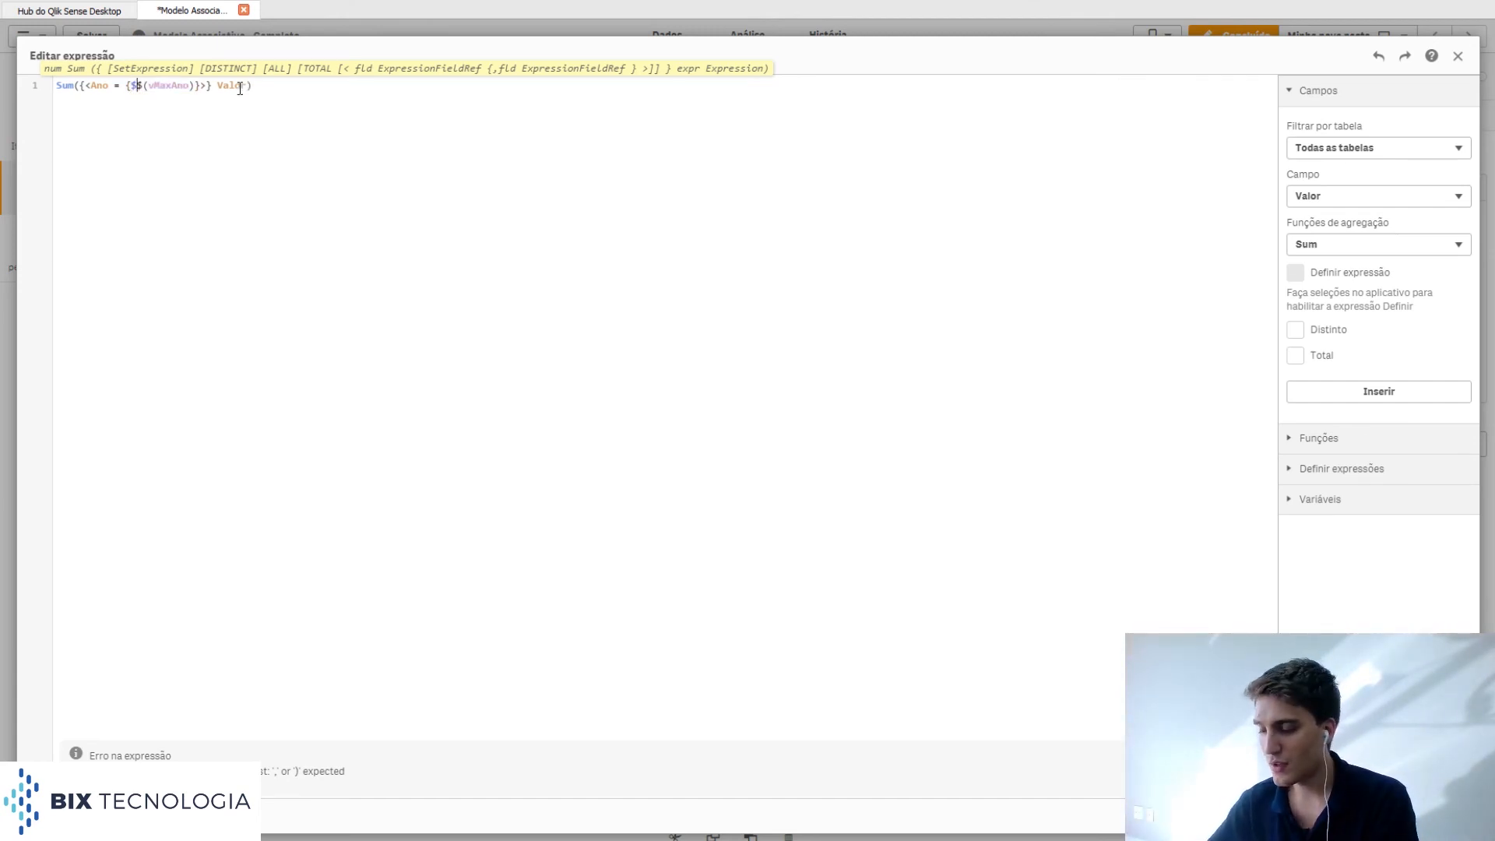
{"action": "type", "text": ")"}
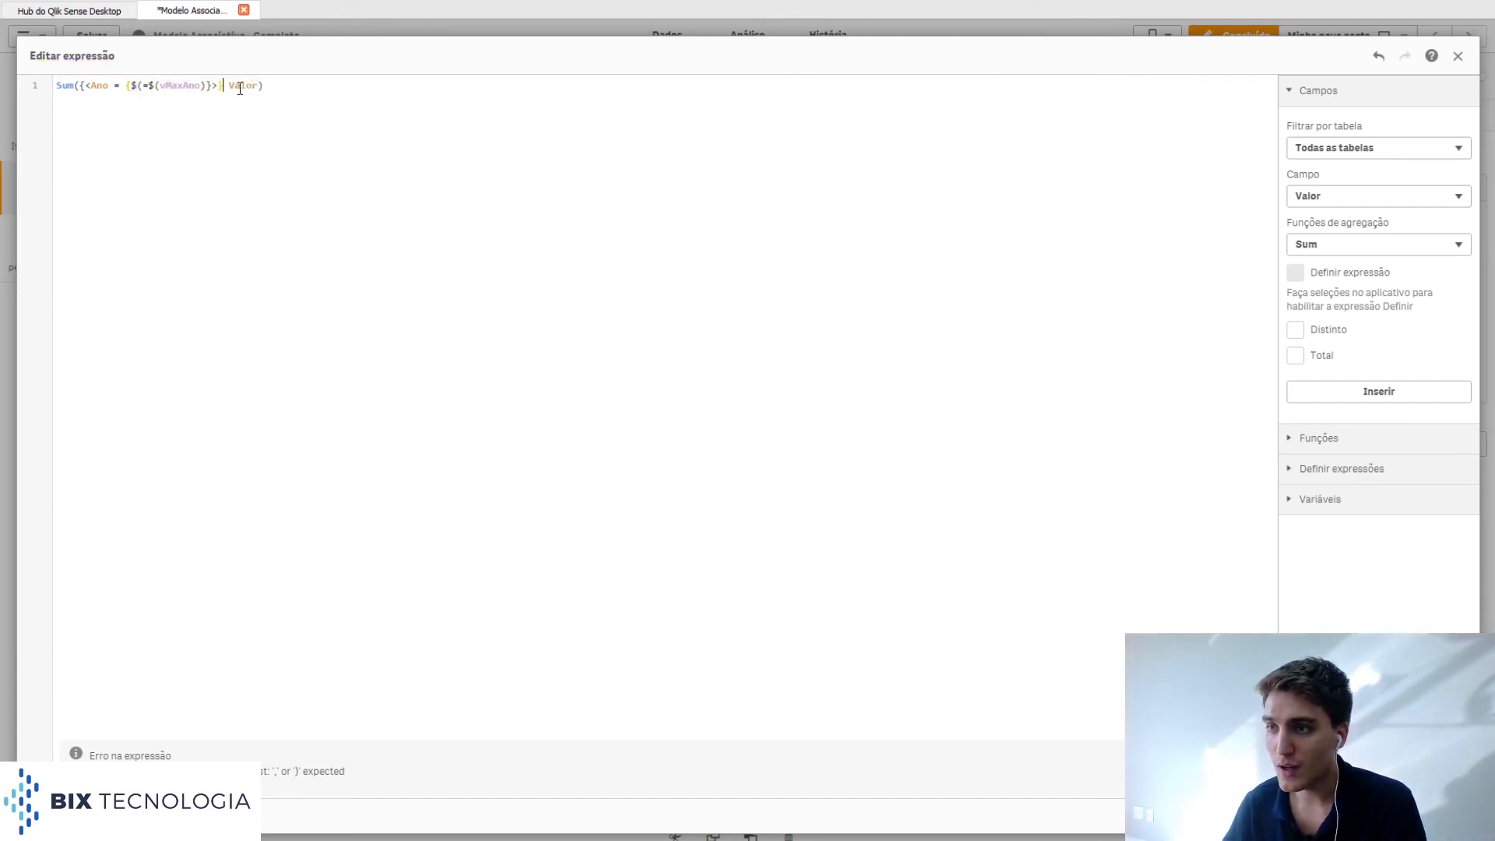
{"action": "type", "text": ")"}
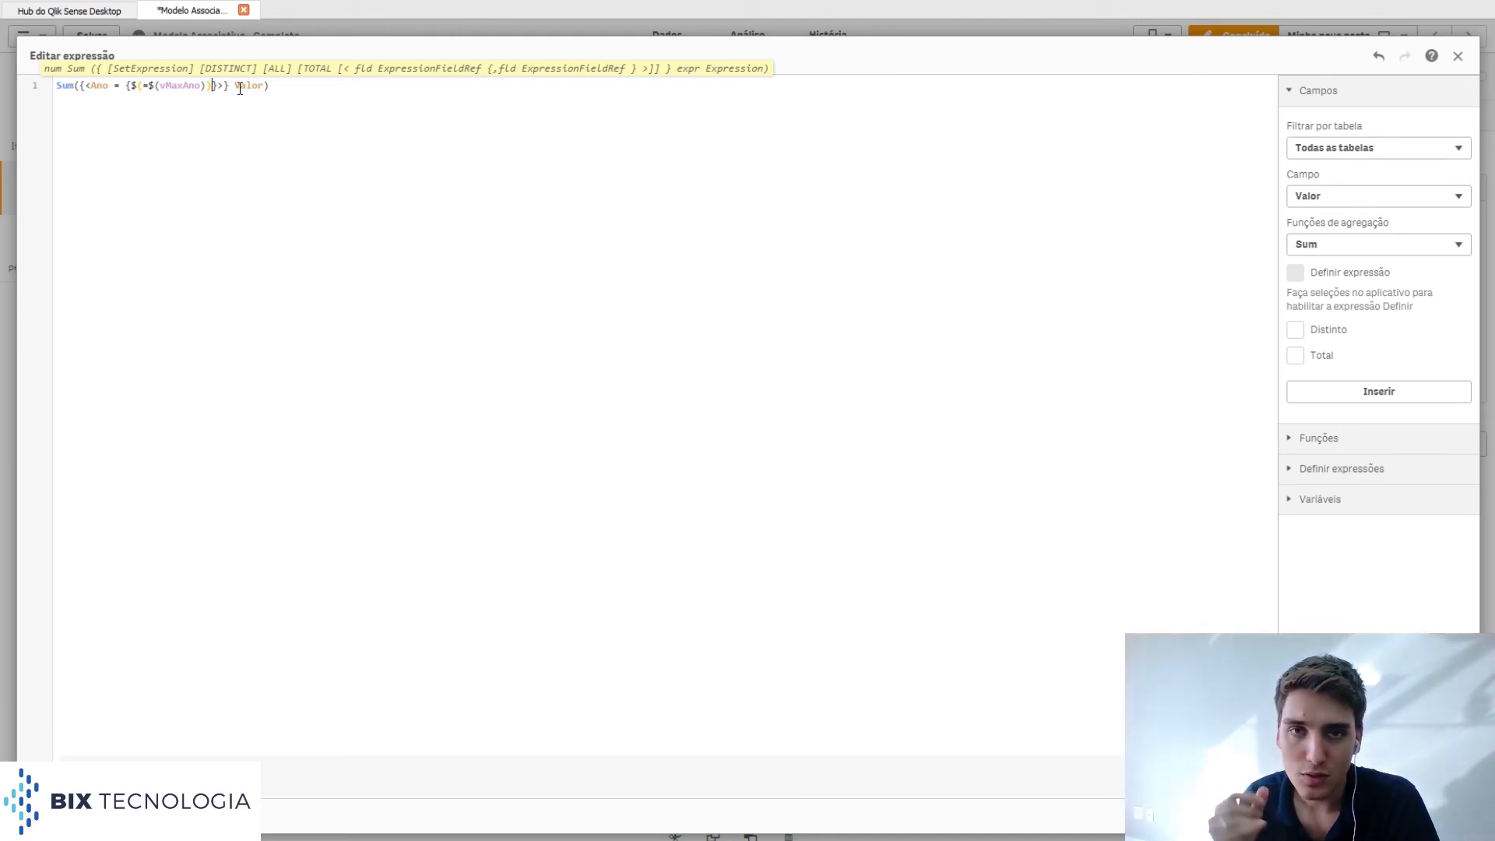
{"action": "type", "text": ")"}
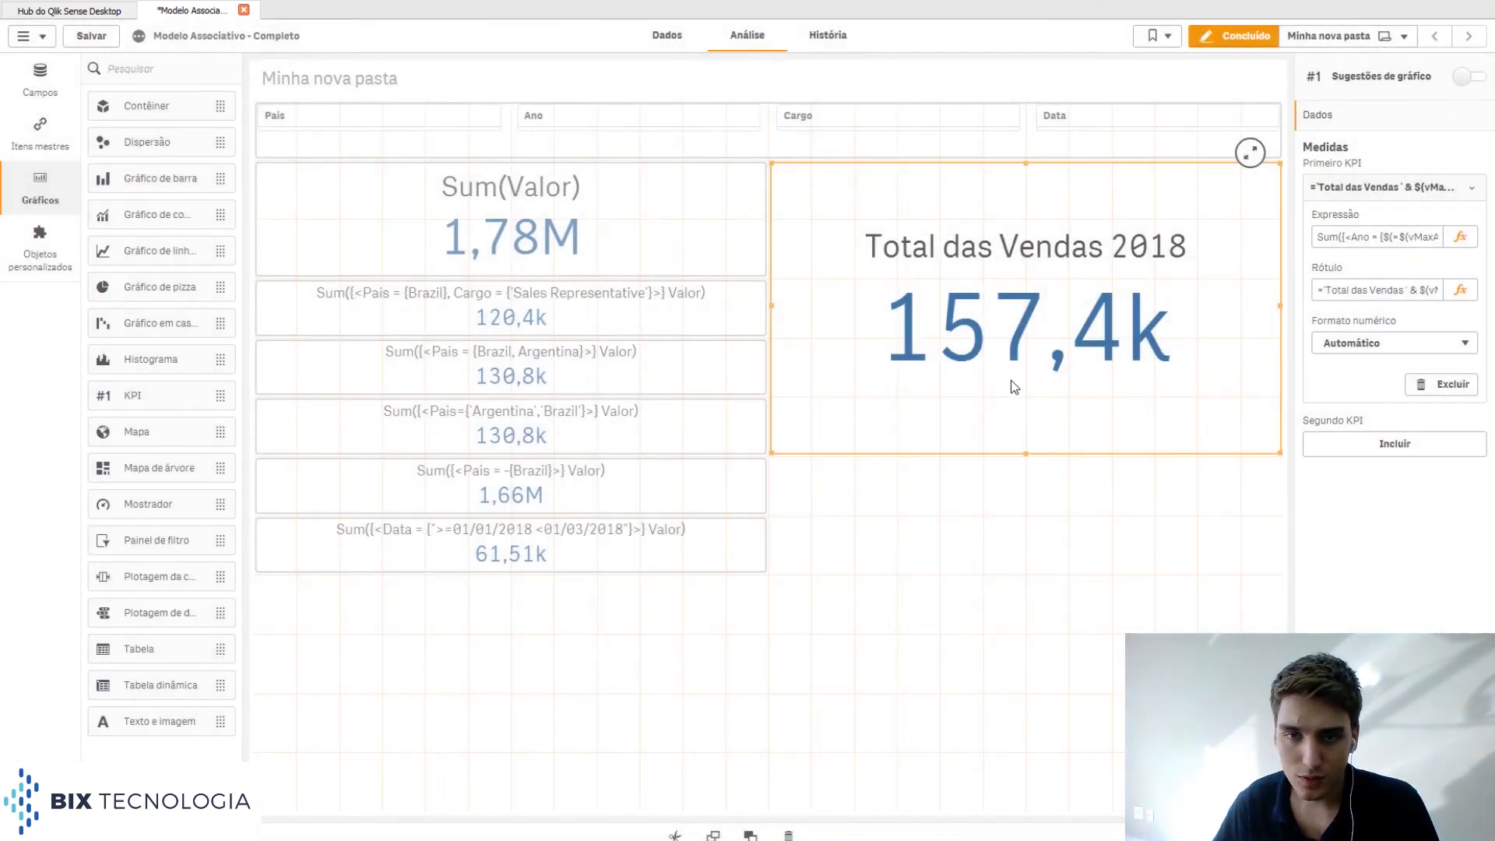
{"action": "left_click", "coordinate": [1475, 238]}
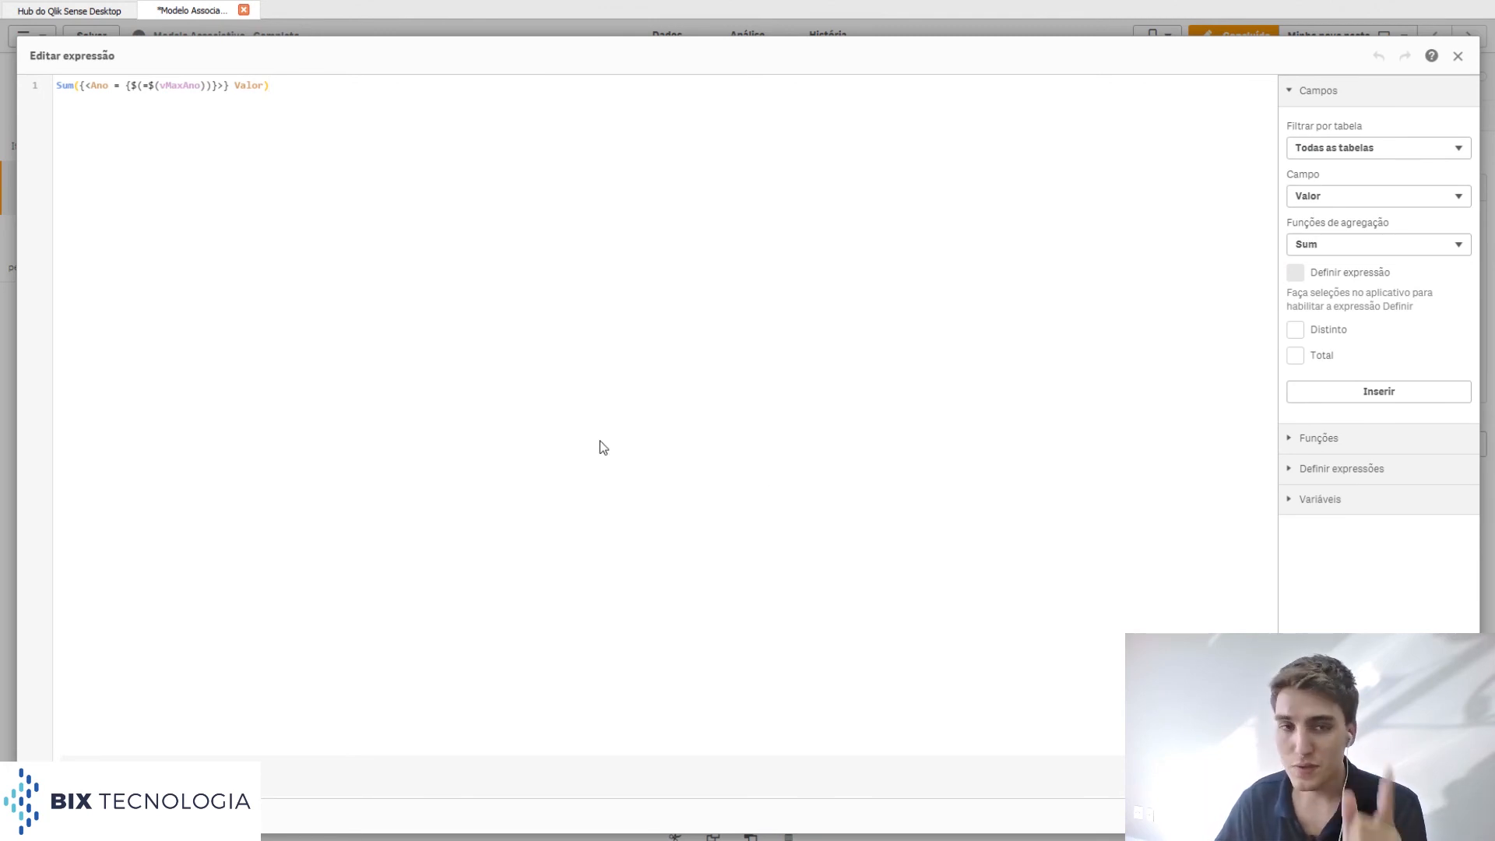
{"action": "double_click", "coordinate": [176, 85]}
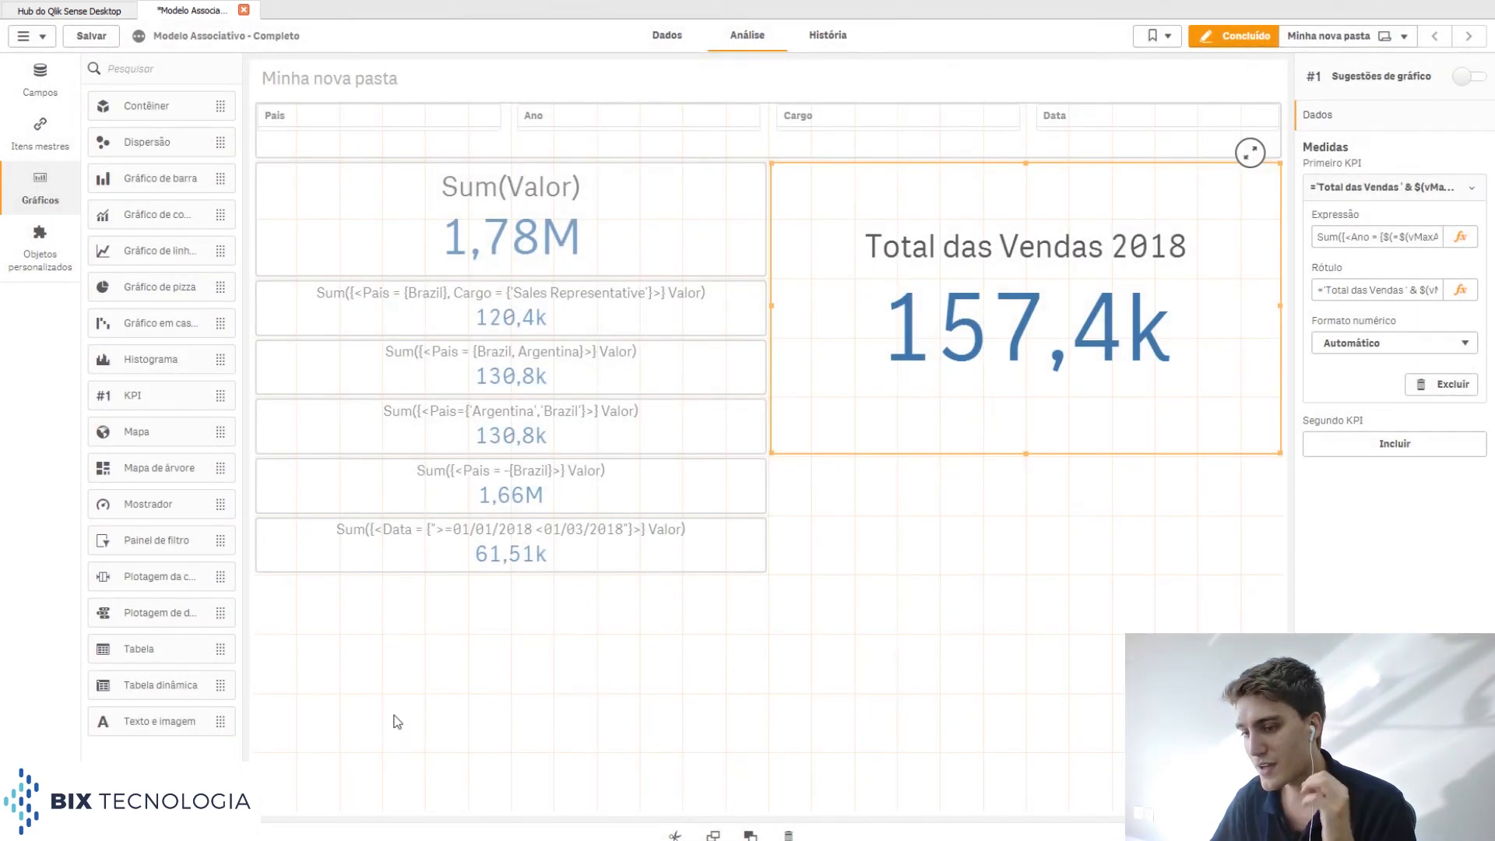
Step: Open the definition of the vMaxAno variable for editing
{"action": "left_click", "coordinate": [20, 828]}
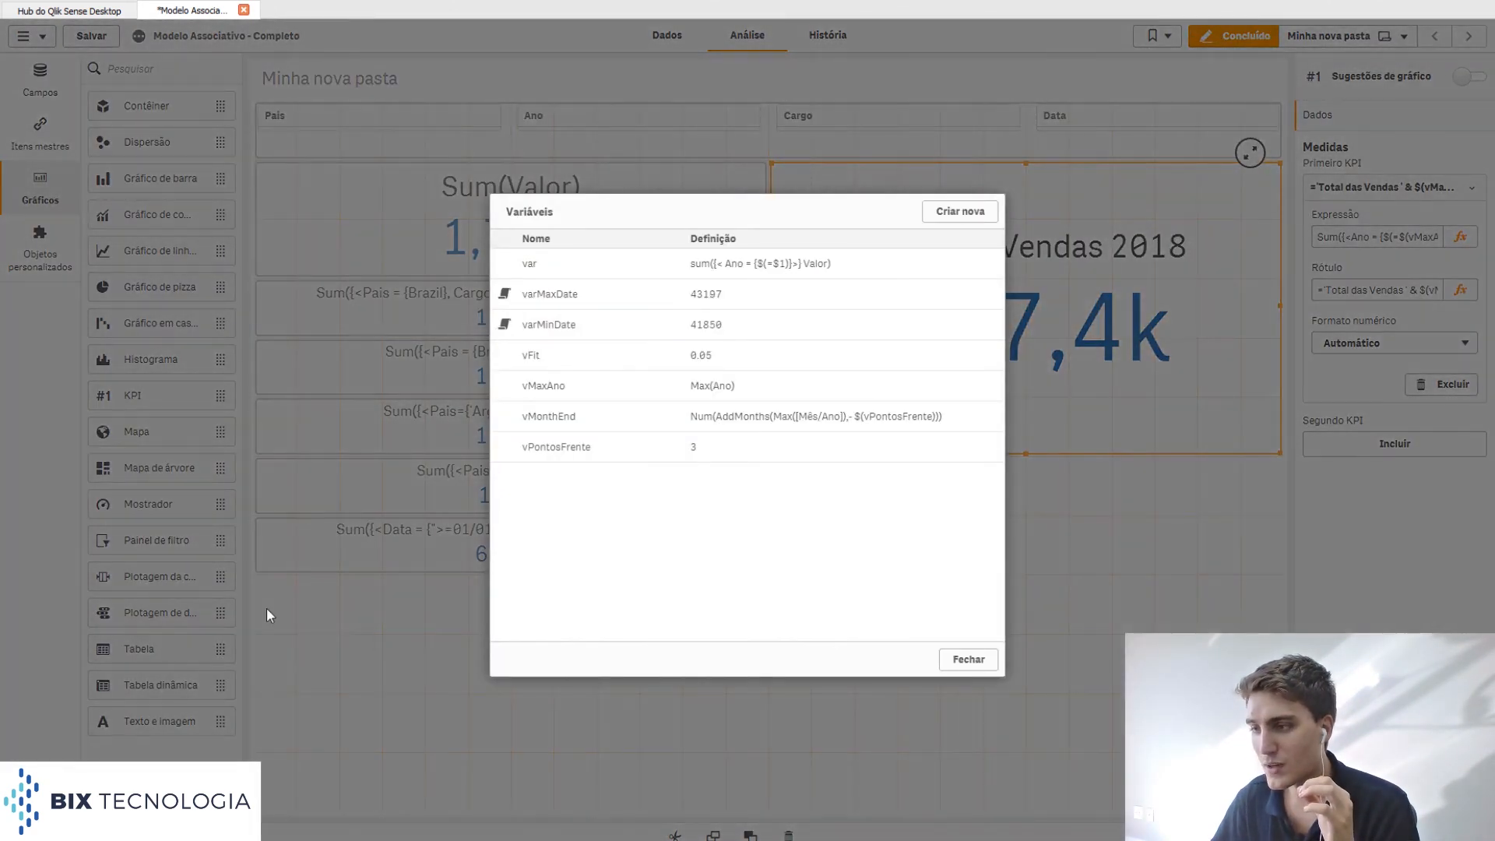
{"action": "left_click", "coordinate": [724, 267]}
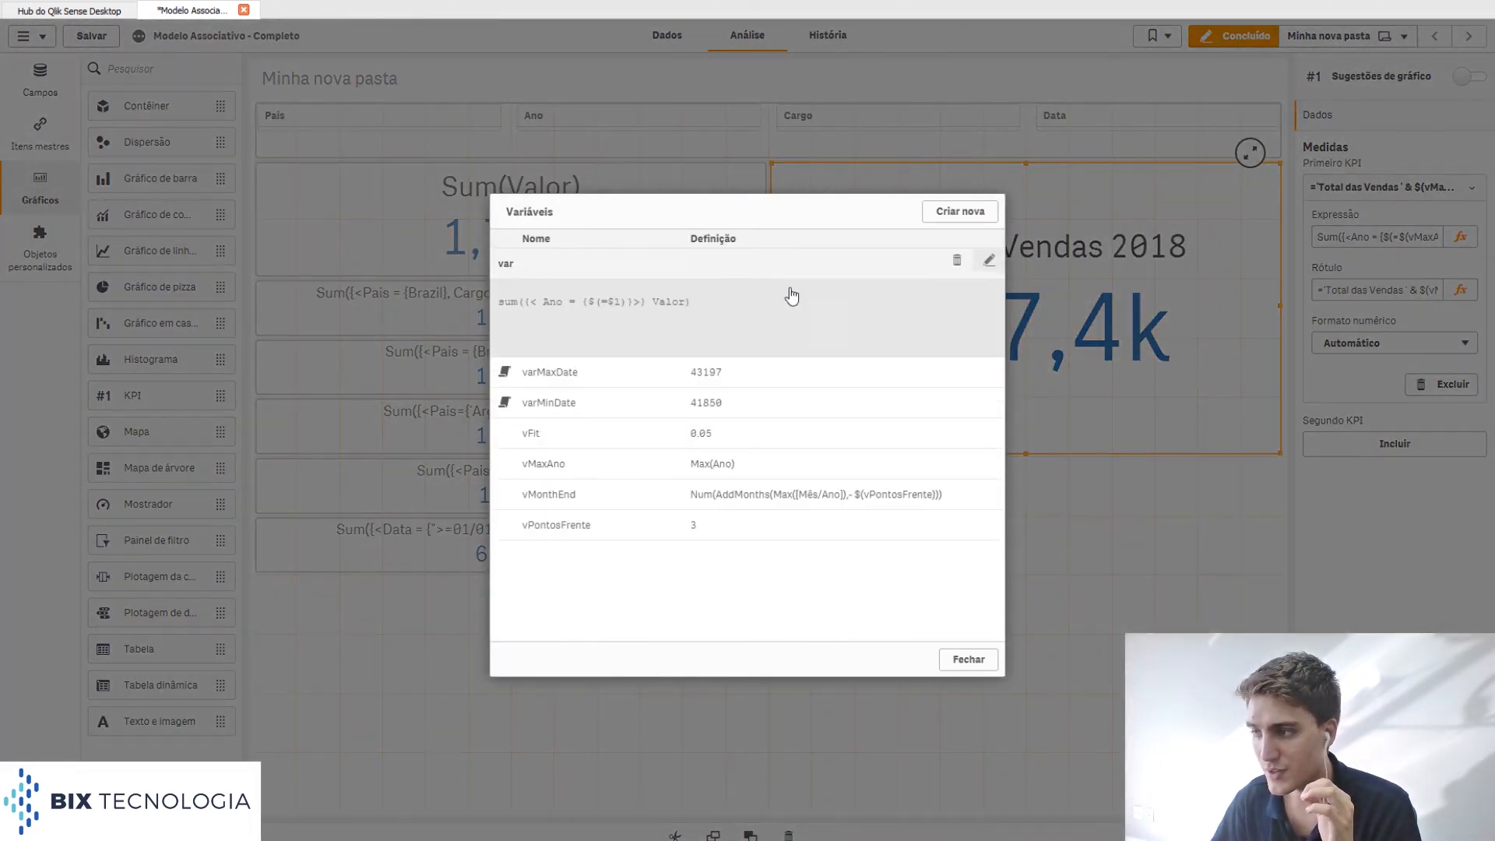
{"action": "left_click", "coordinate": [763, 467]}
{"action": "left_click", "coordinate": [987, 383]}
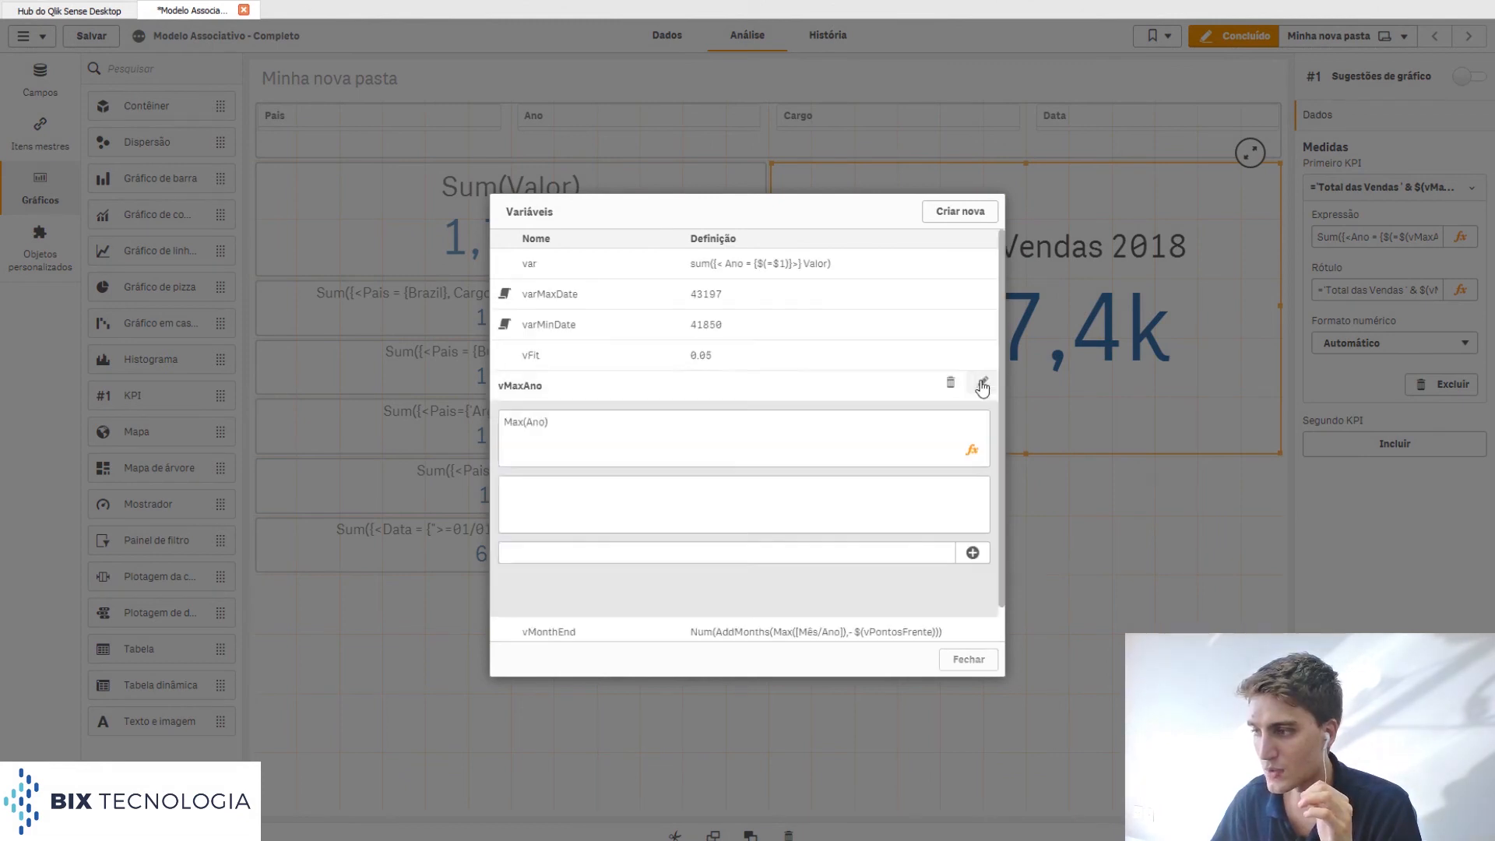
{"action": "left_click", "coordinate": [507, 435]}
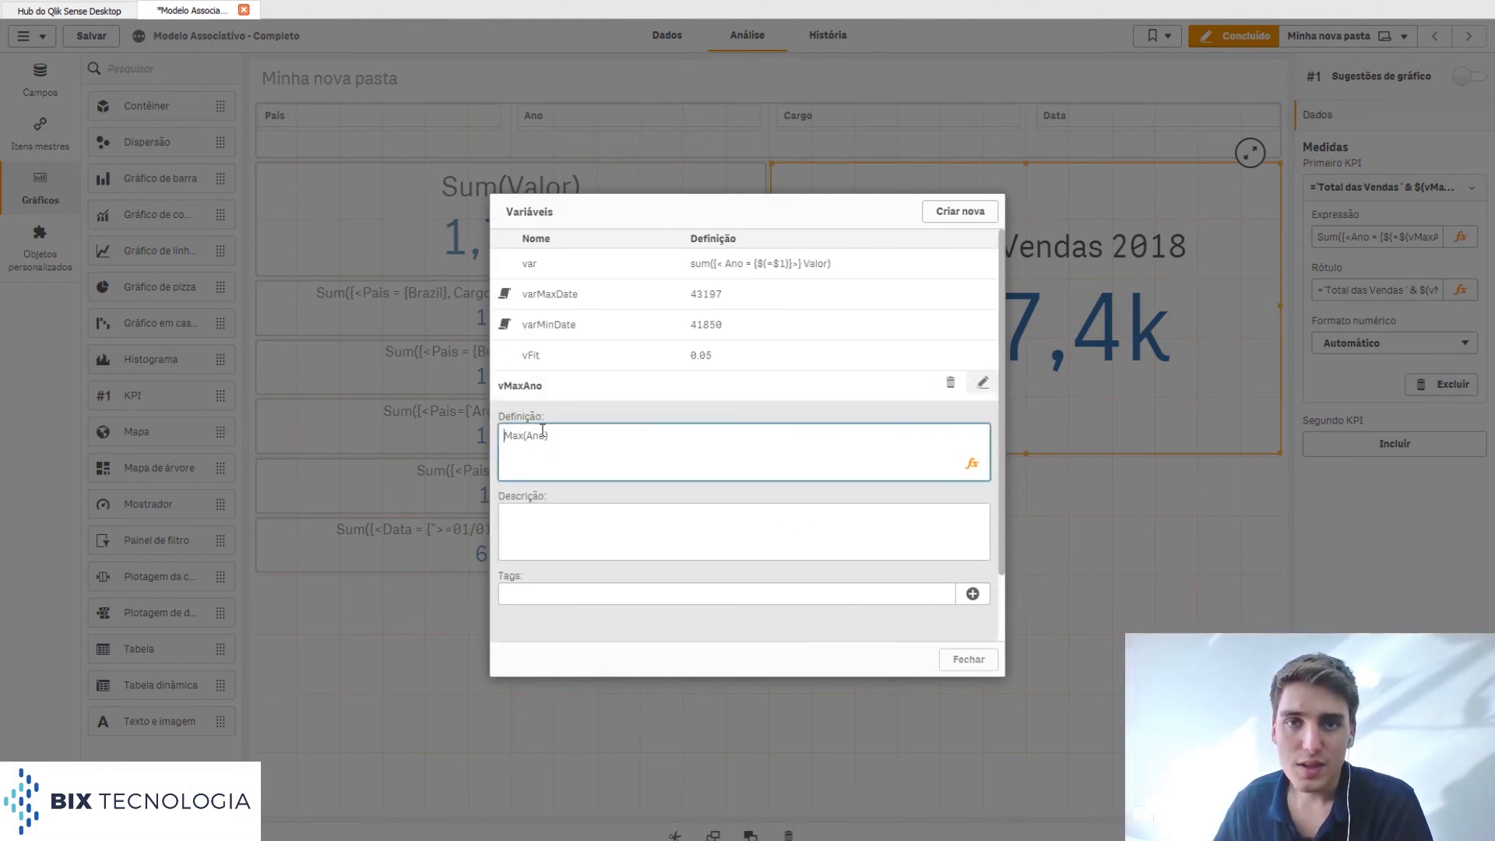